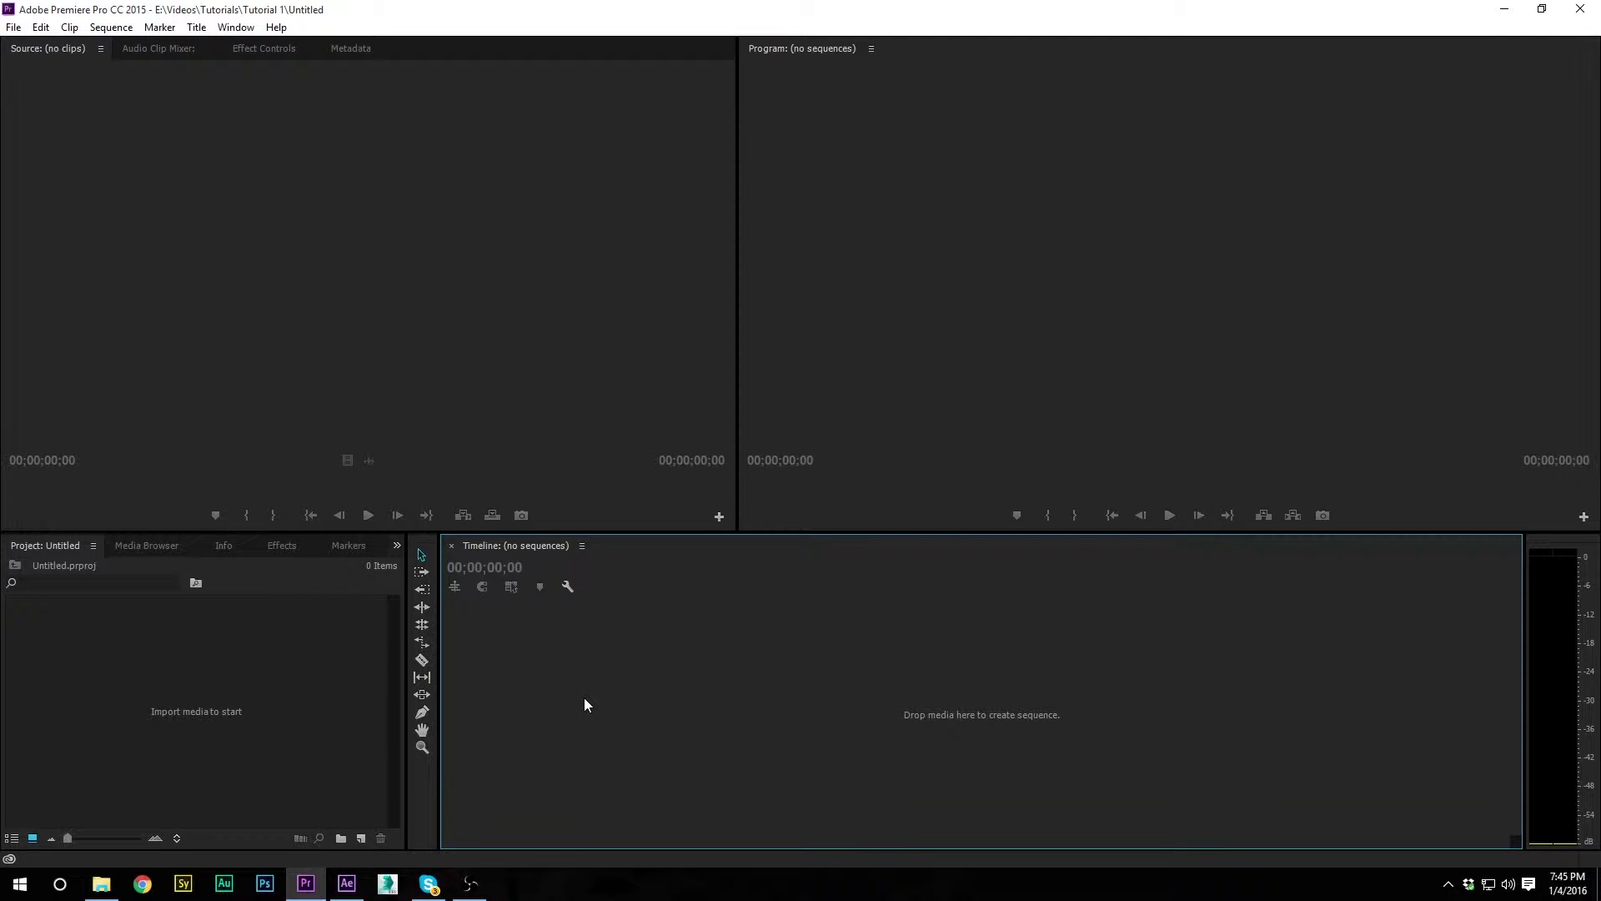
- Start a new project and set its location to E:\Videos\Tutorials\Tutorial 1
left_click(13, 28)
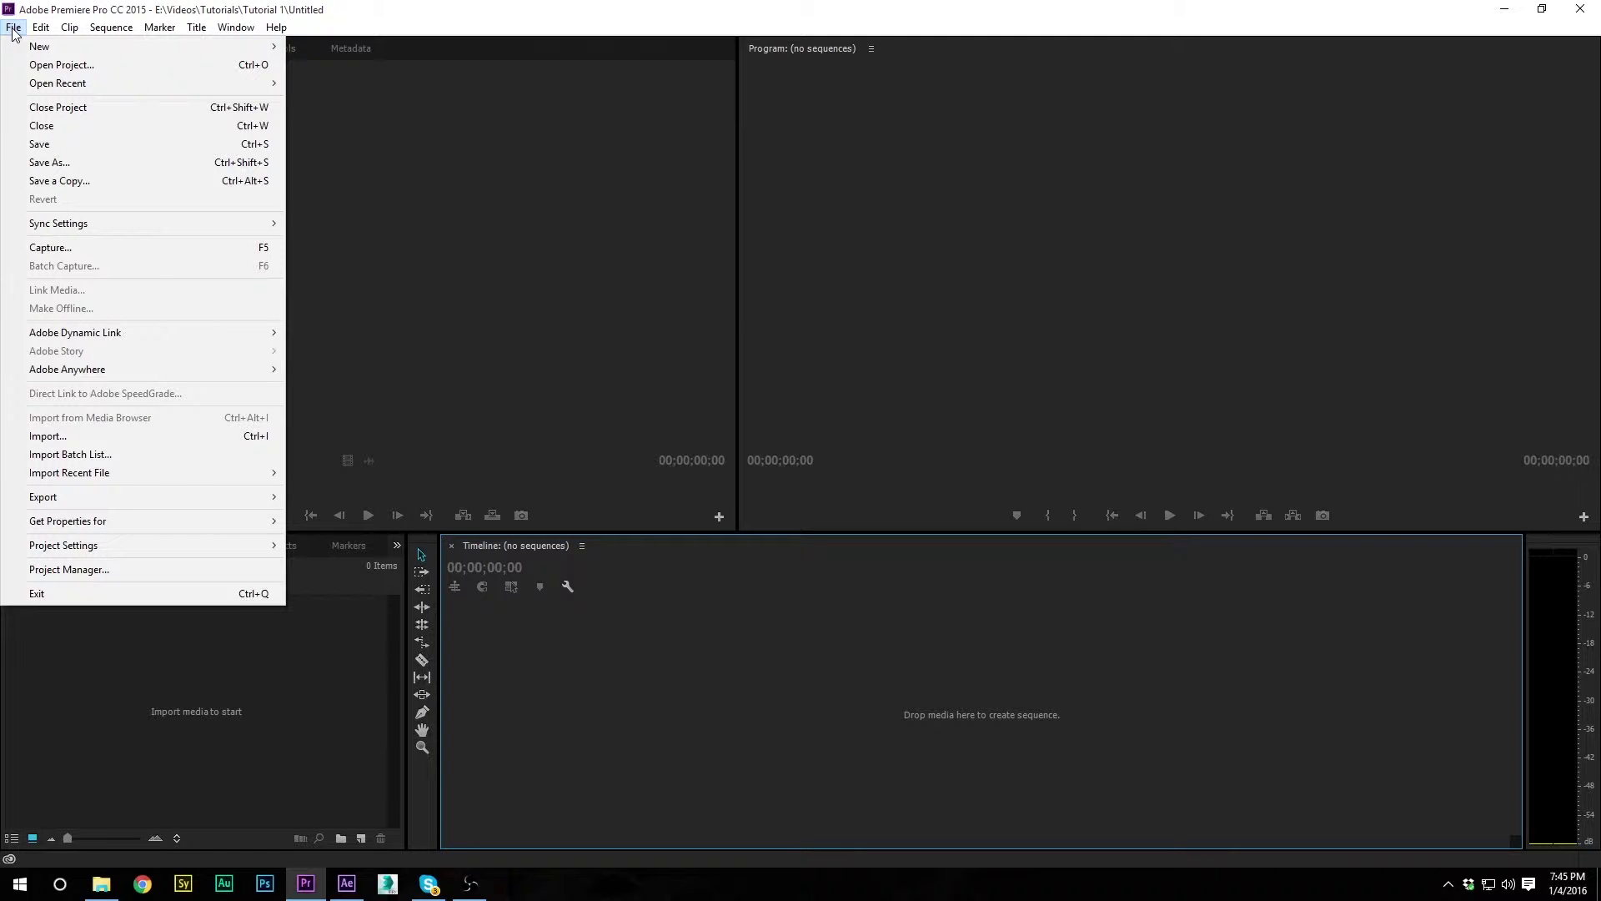
mouse_move(36, 50)
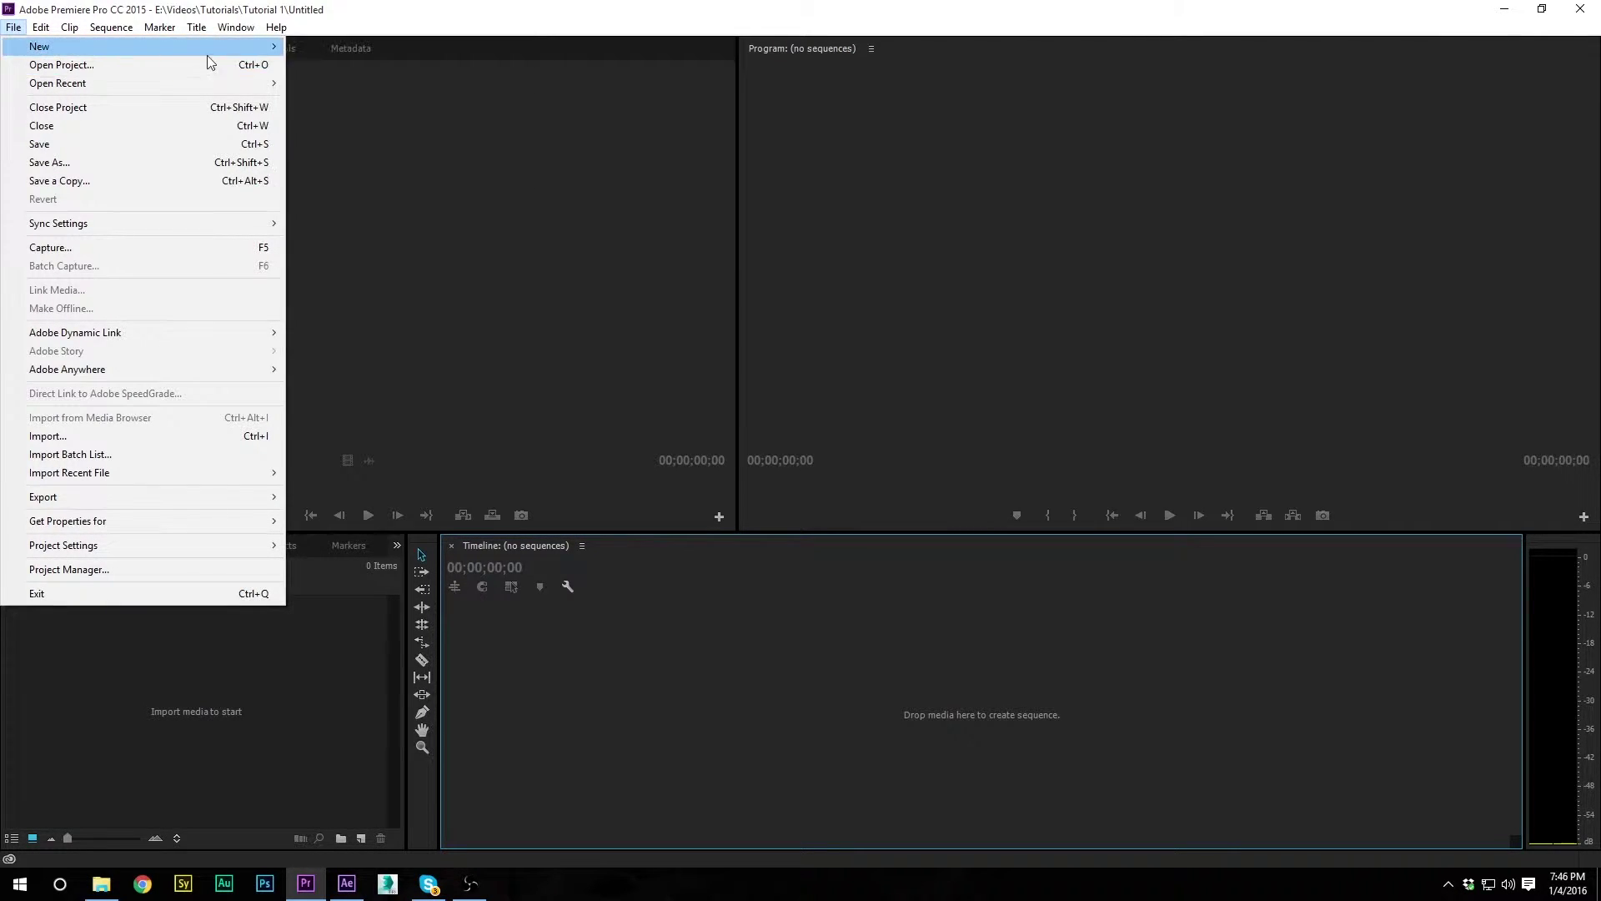
left_click(308, 49)
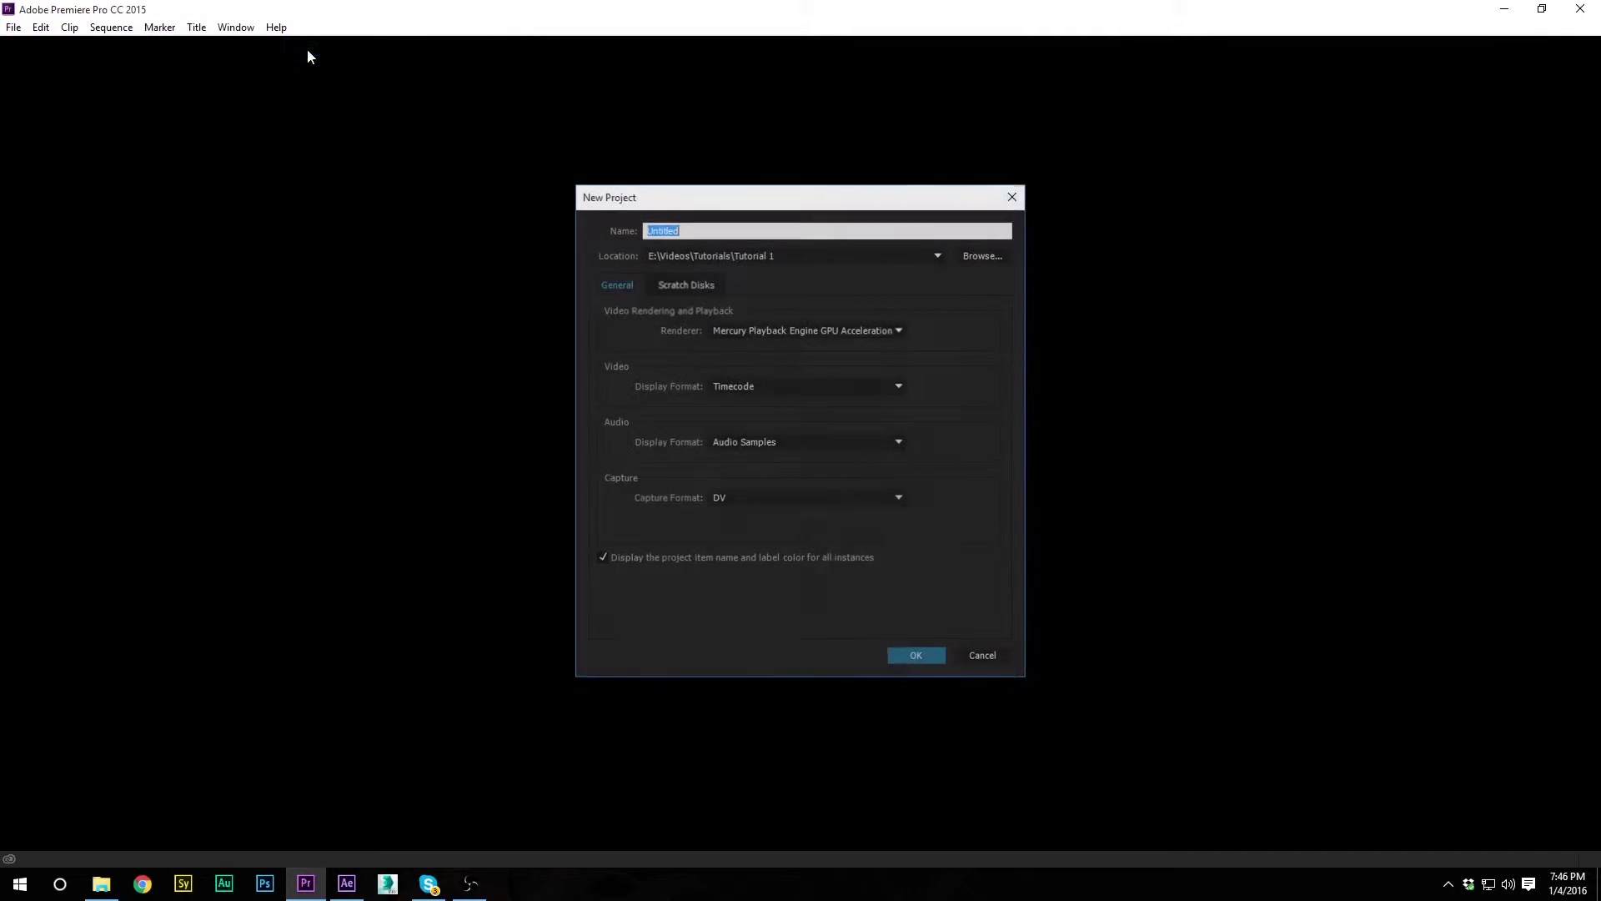
left_click(987, 255)
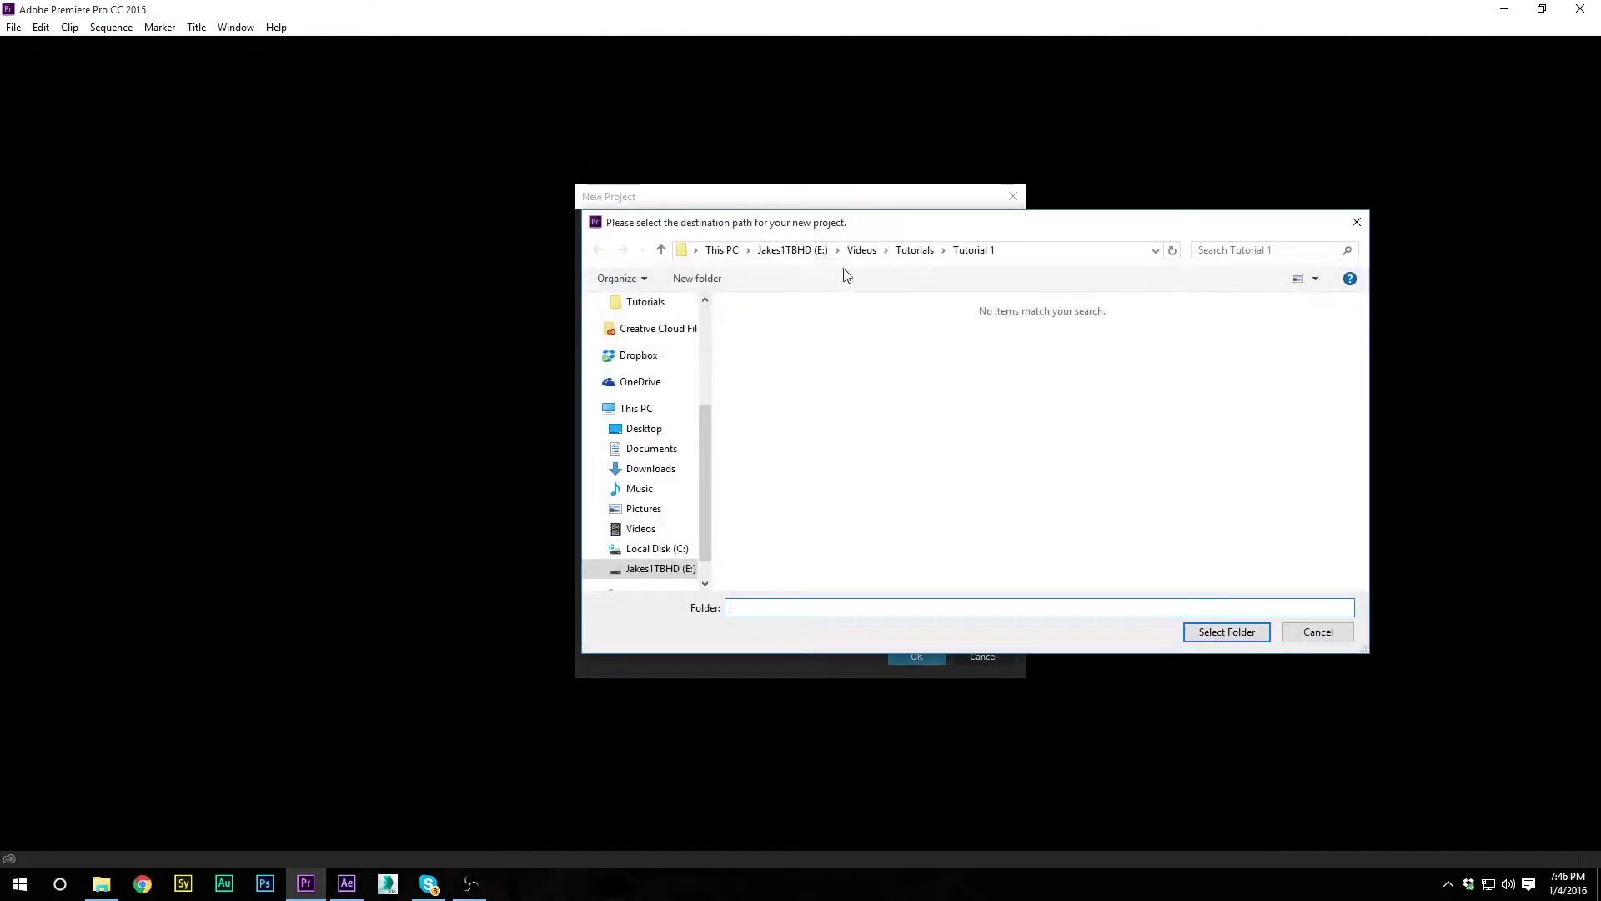
left_click(914, 250)
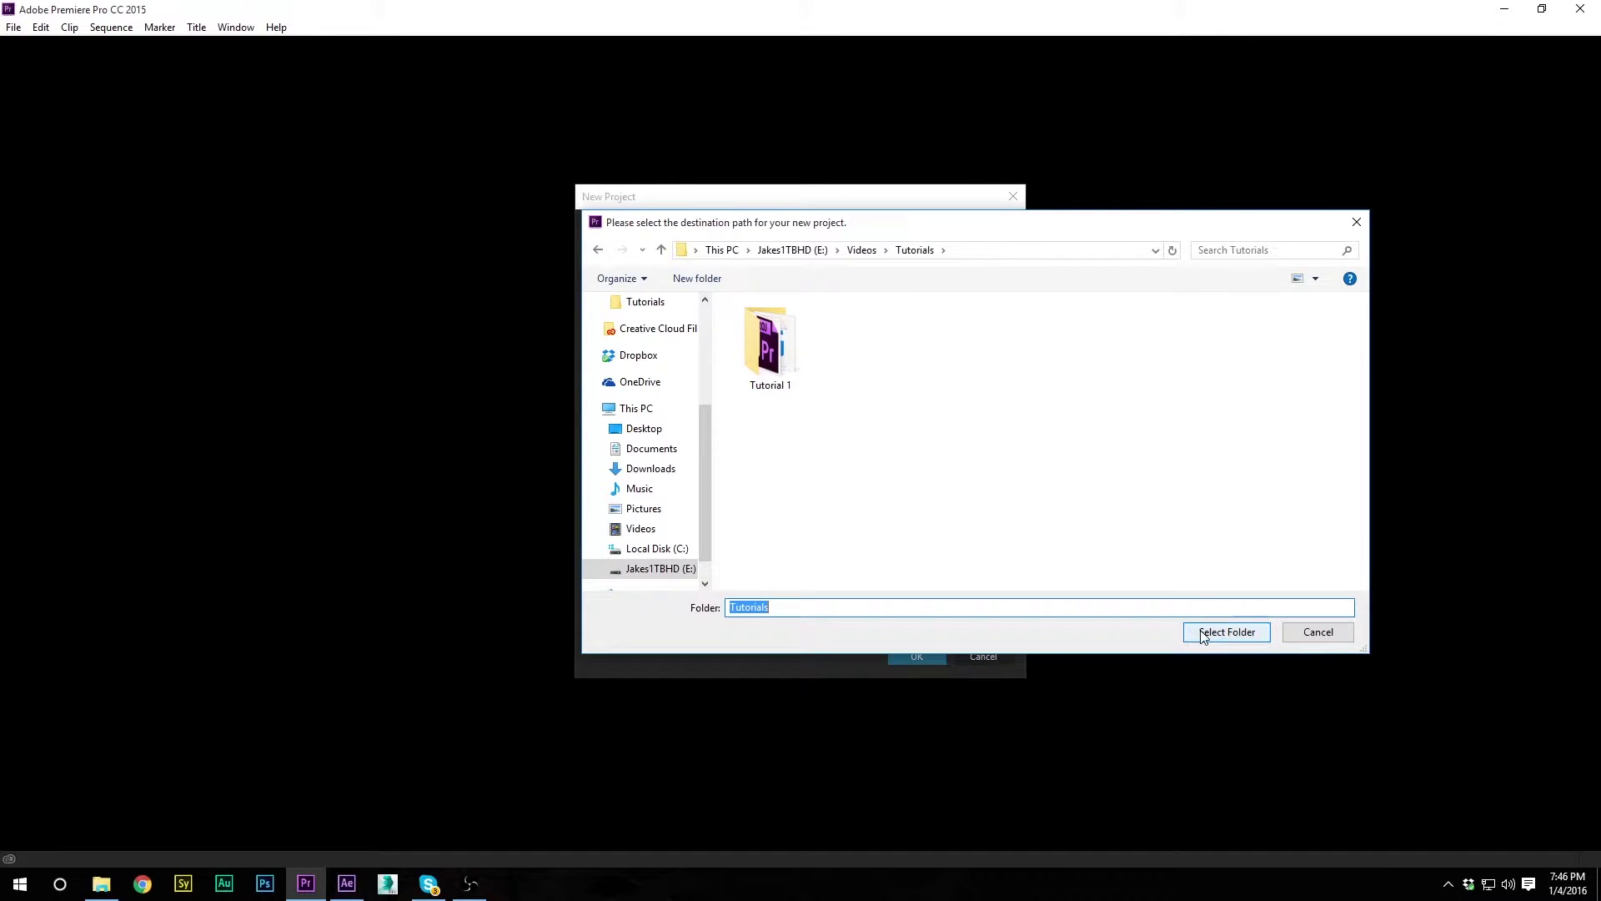
double_click(749, 348)
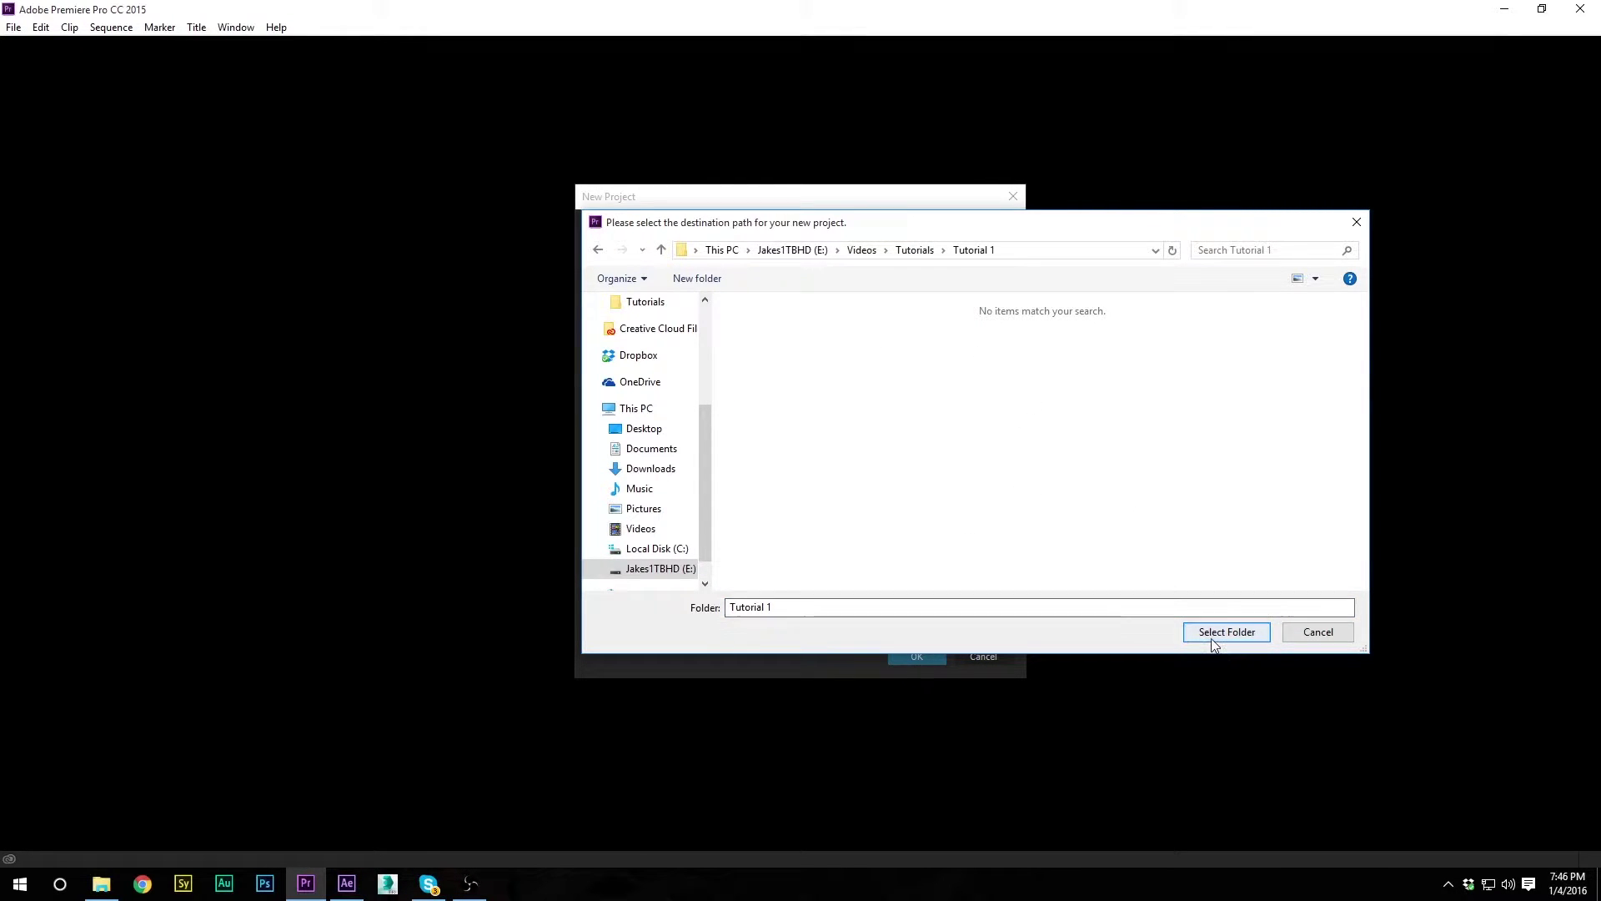
left_click(1242, 633)
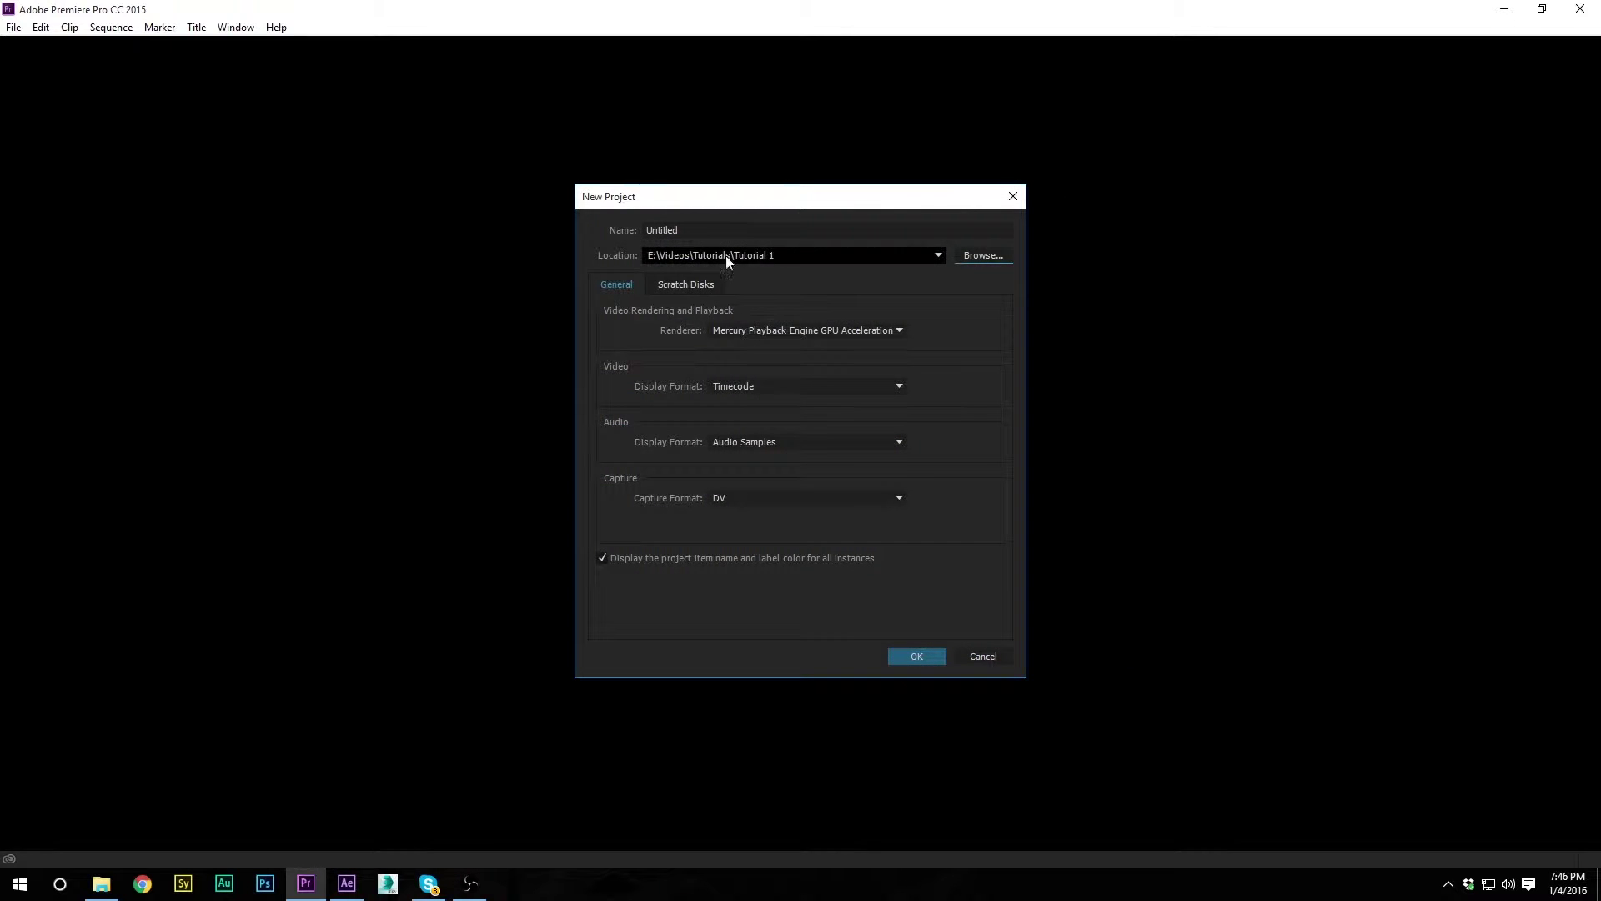
- Name the project Tutorial Test Video and create it with the existing settings
left_click(794, 258)
left_click(767, 243)
left_click_drag(798, 231, 498, 223)
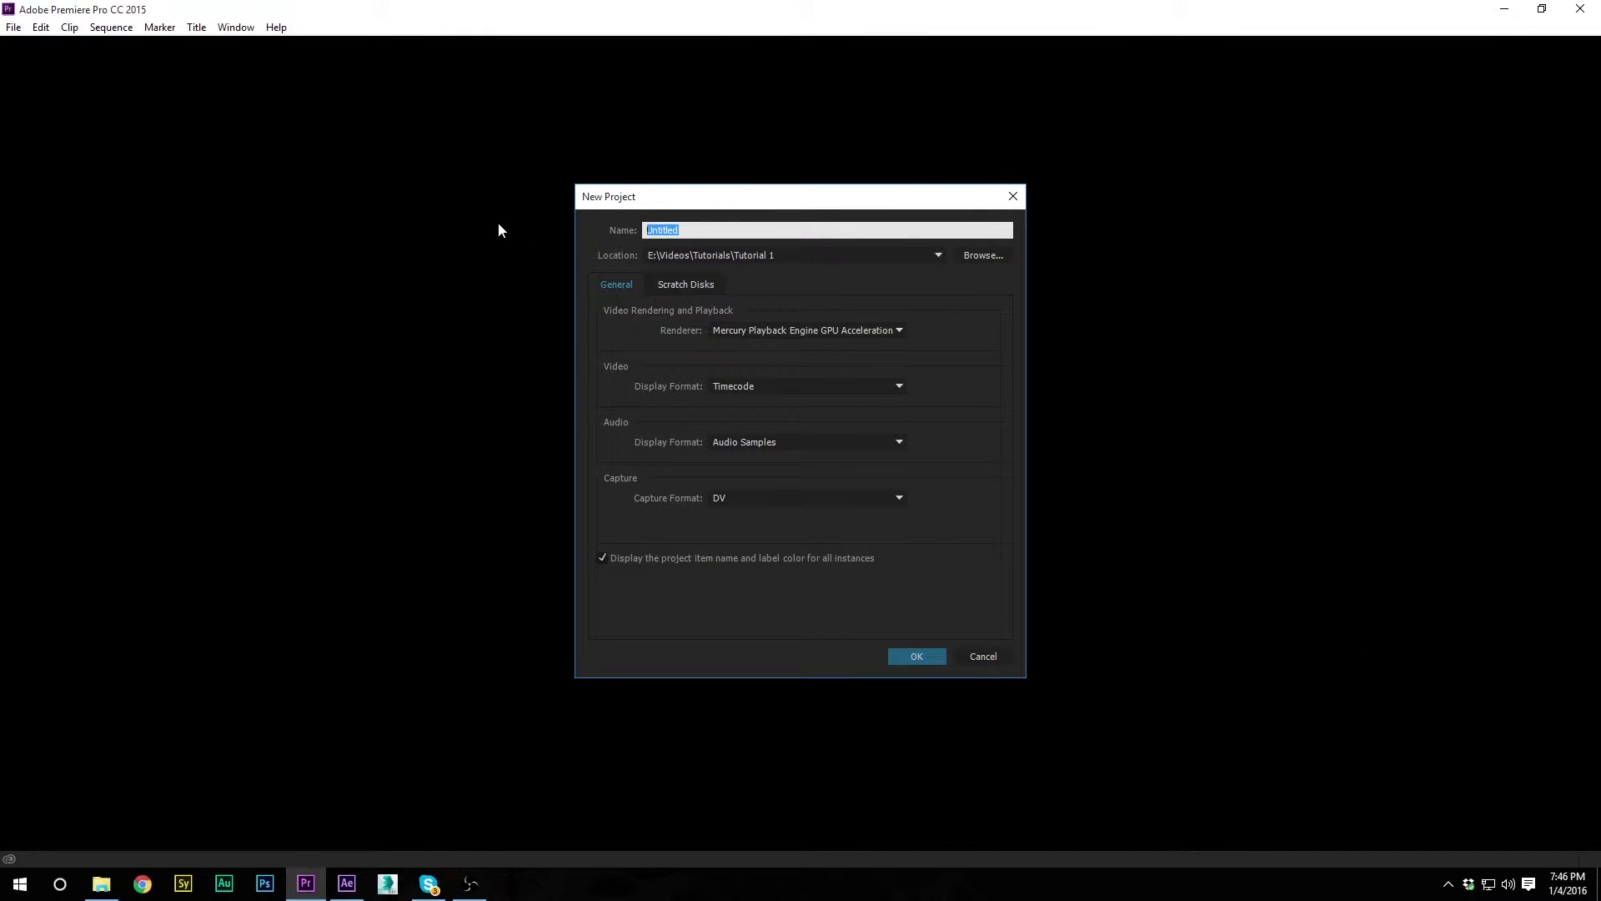
type("Tutorial Test Video")
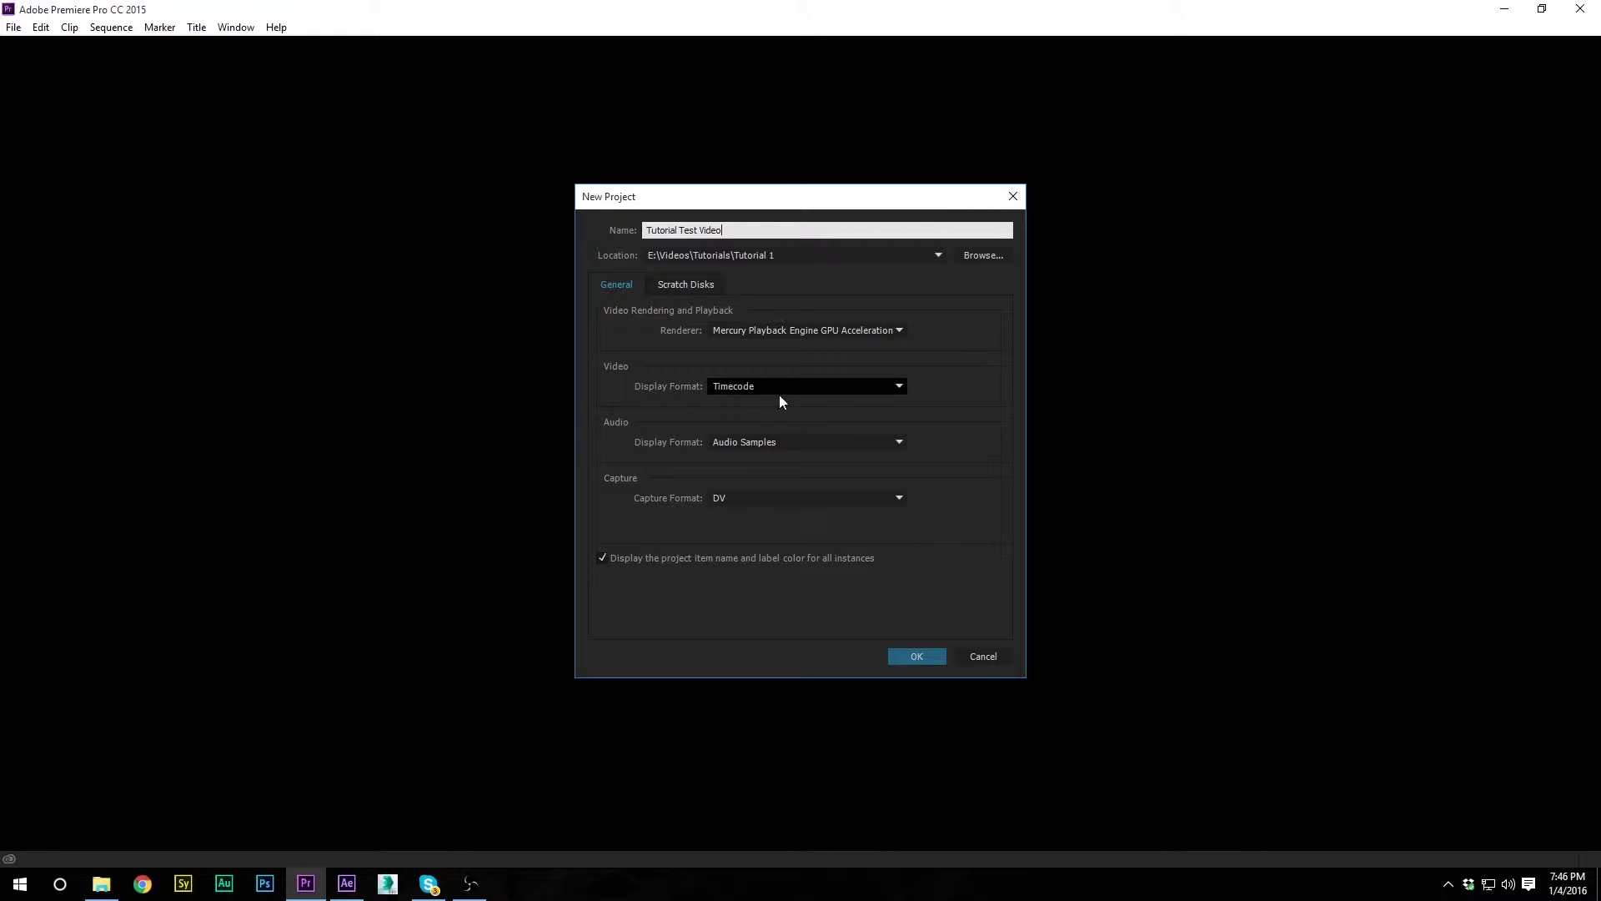
left_click(922, 657)
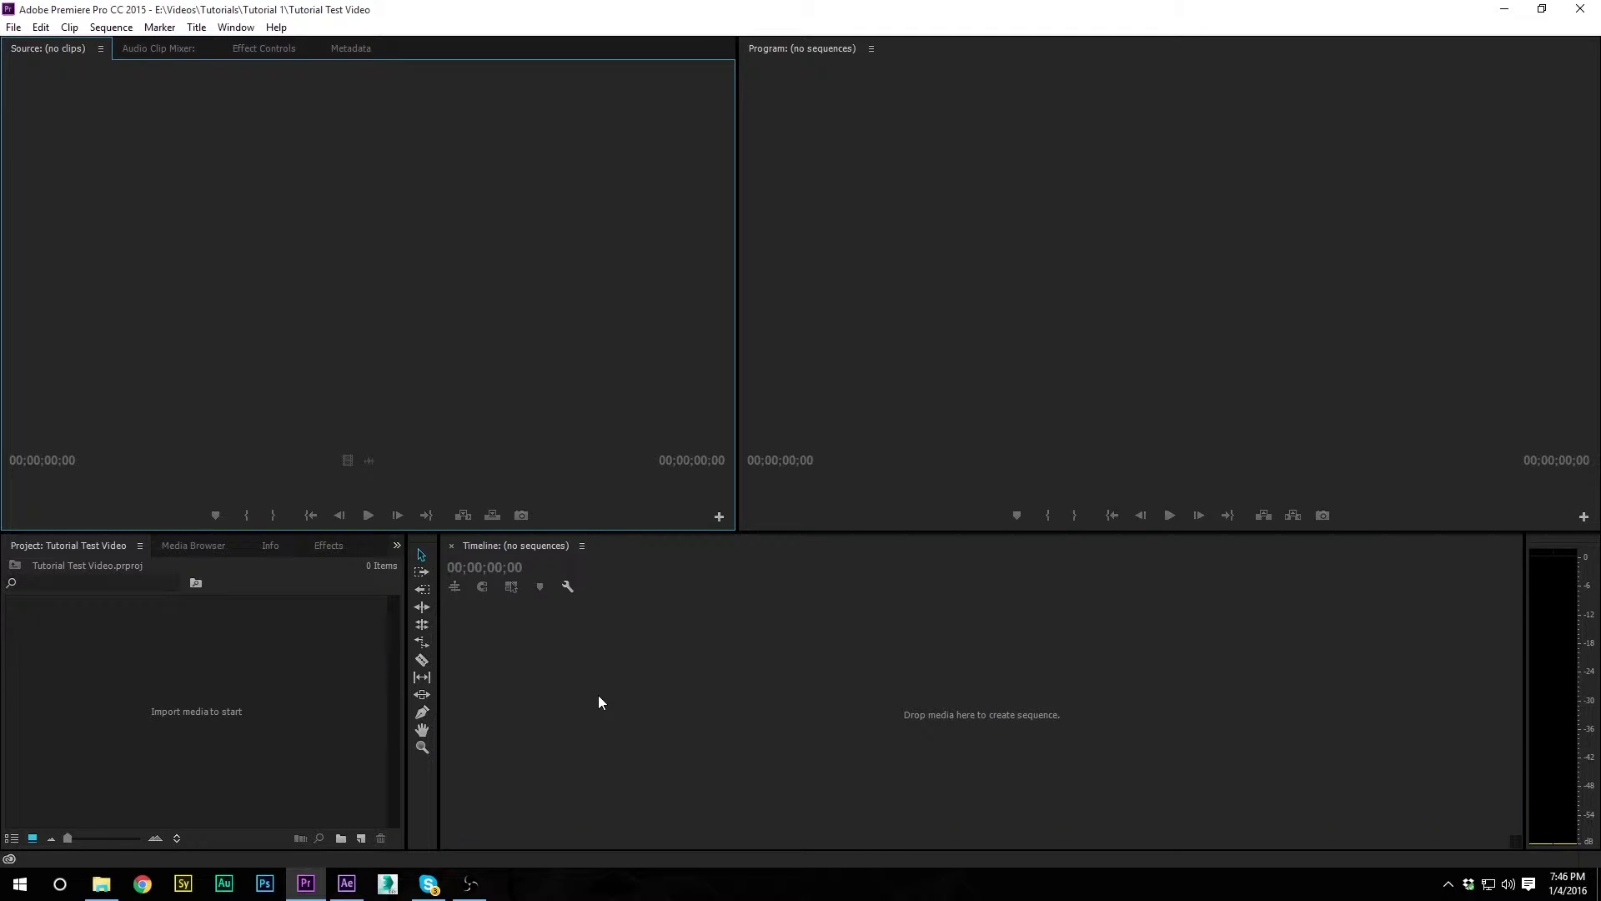
- Import the five clips MVI_4046 through MVI_4050 from the Tutorials folder in File Explorer into the project
double_click(236, 658)
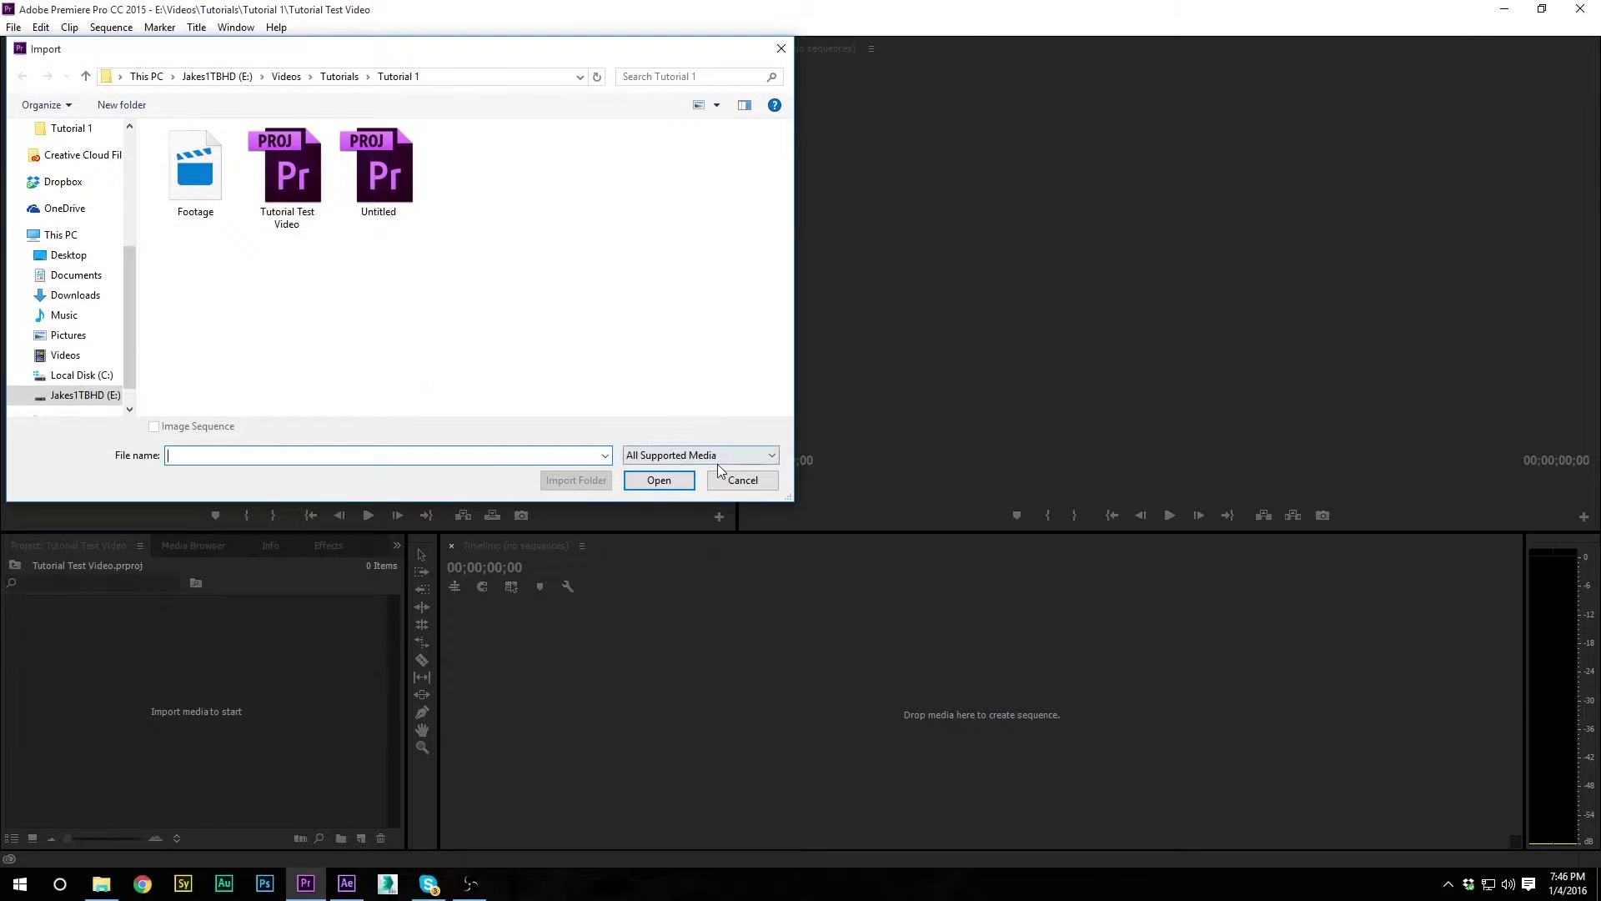
left_click(741, 480)
left_click(101, 882)
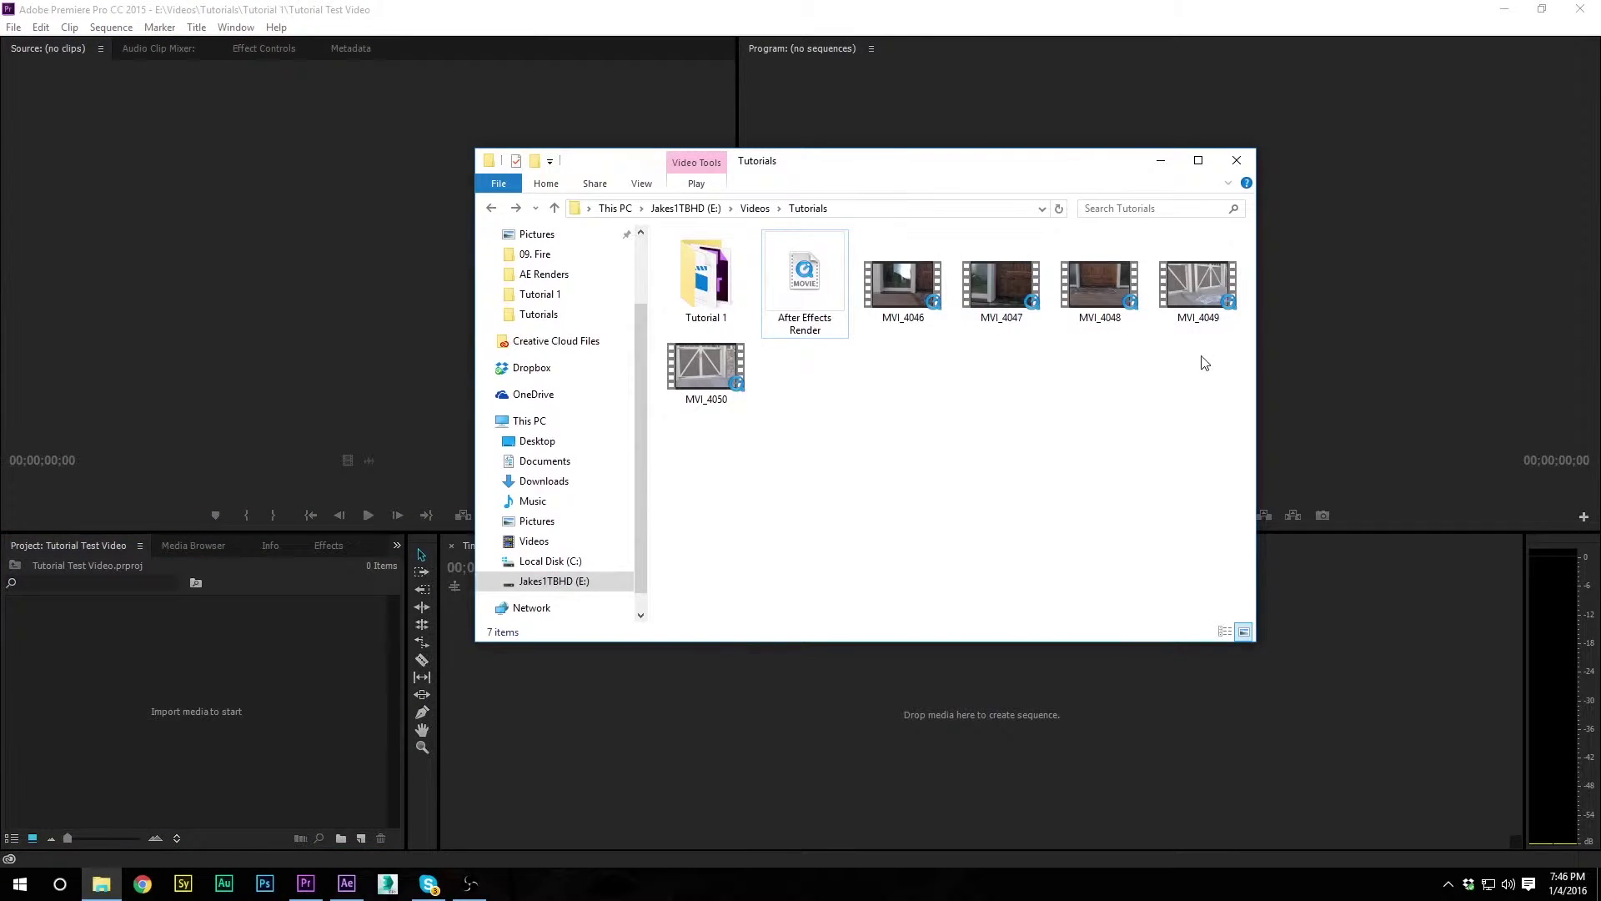
left_click_drag(1201, 359, 911, 266)
left_click(739, 356, "ctrl")
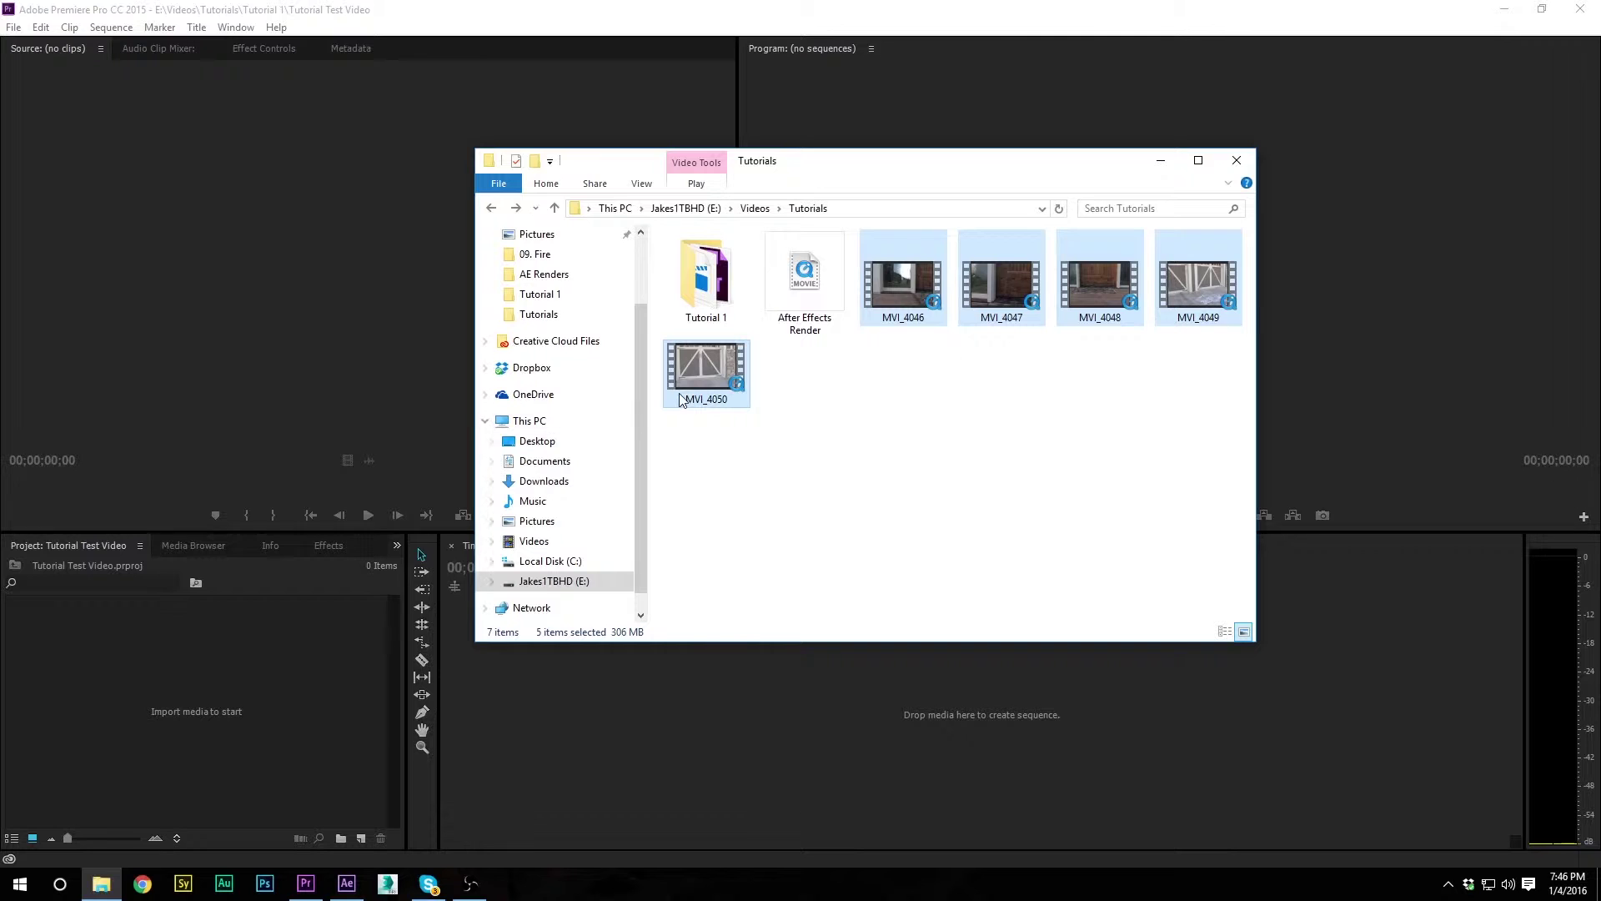
left_click_drag(700, 380, 48, 707)
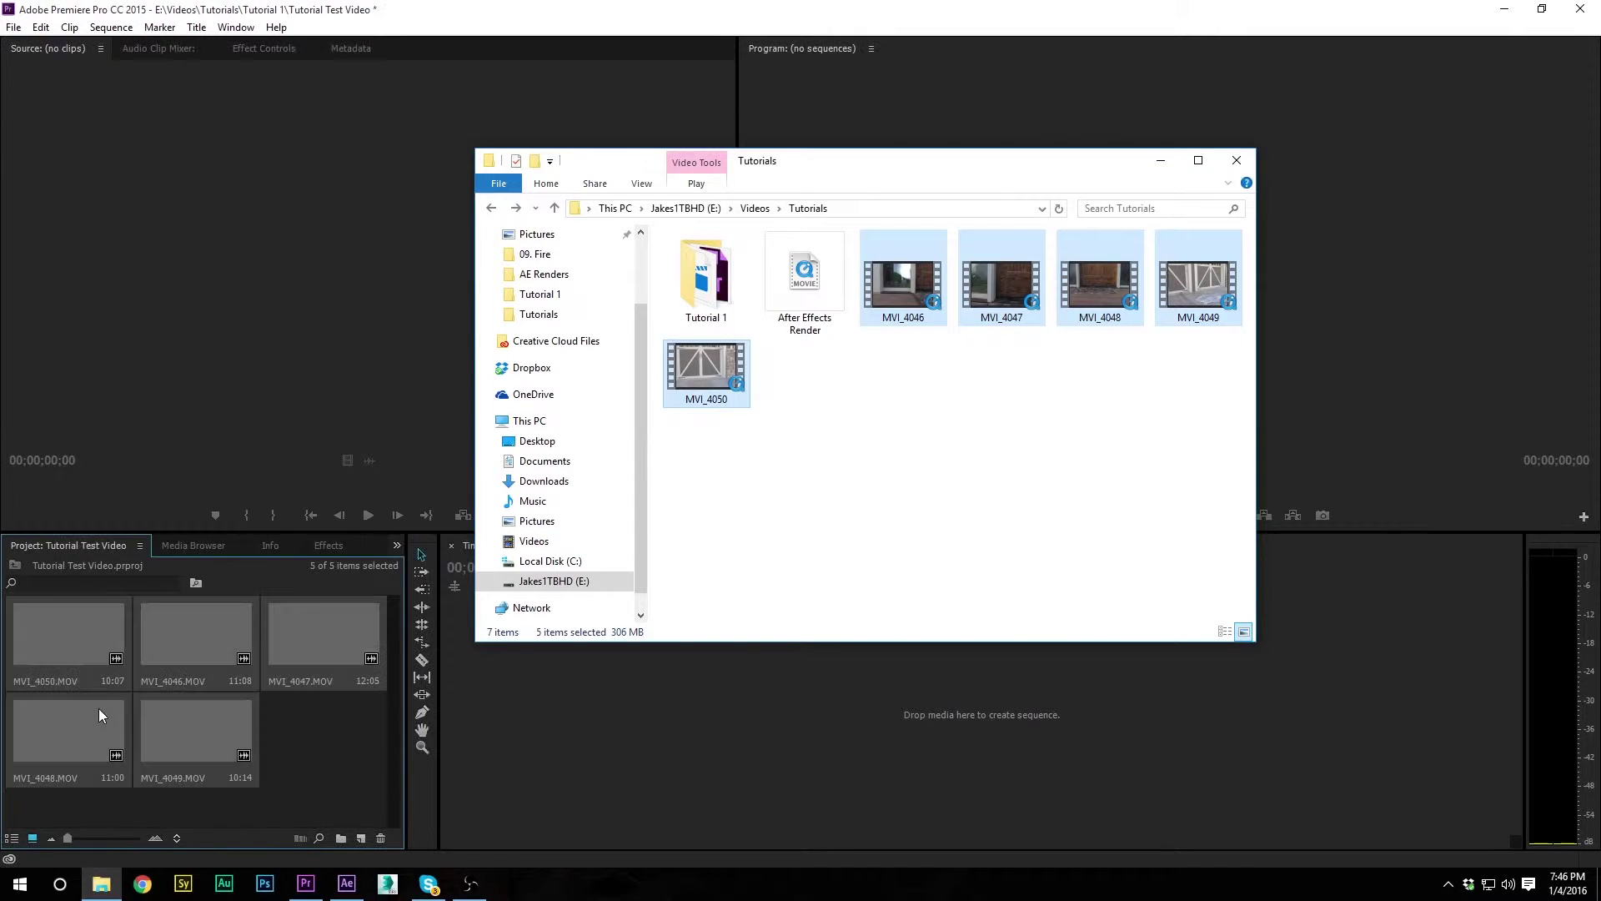
left_click(309, 723)
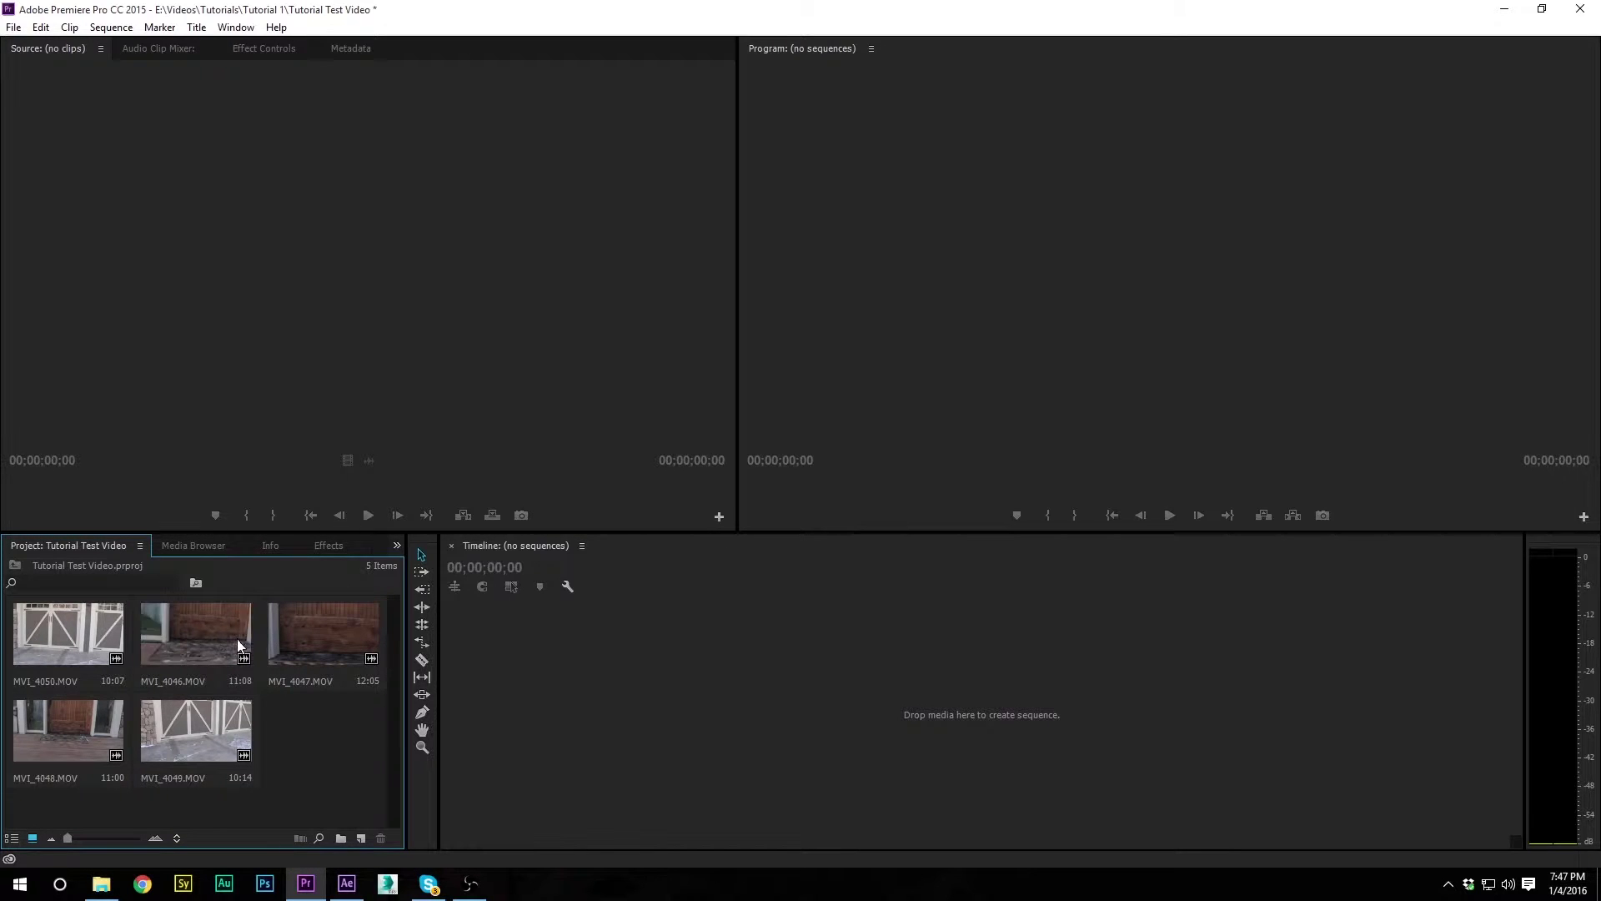
- Open MVI_4046.MOV in the Source Monitor and mark its in point at 00:00:02:18
double_click(155, 637)
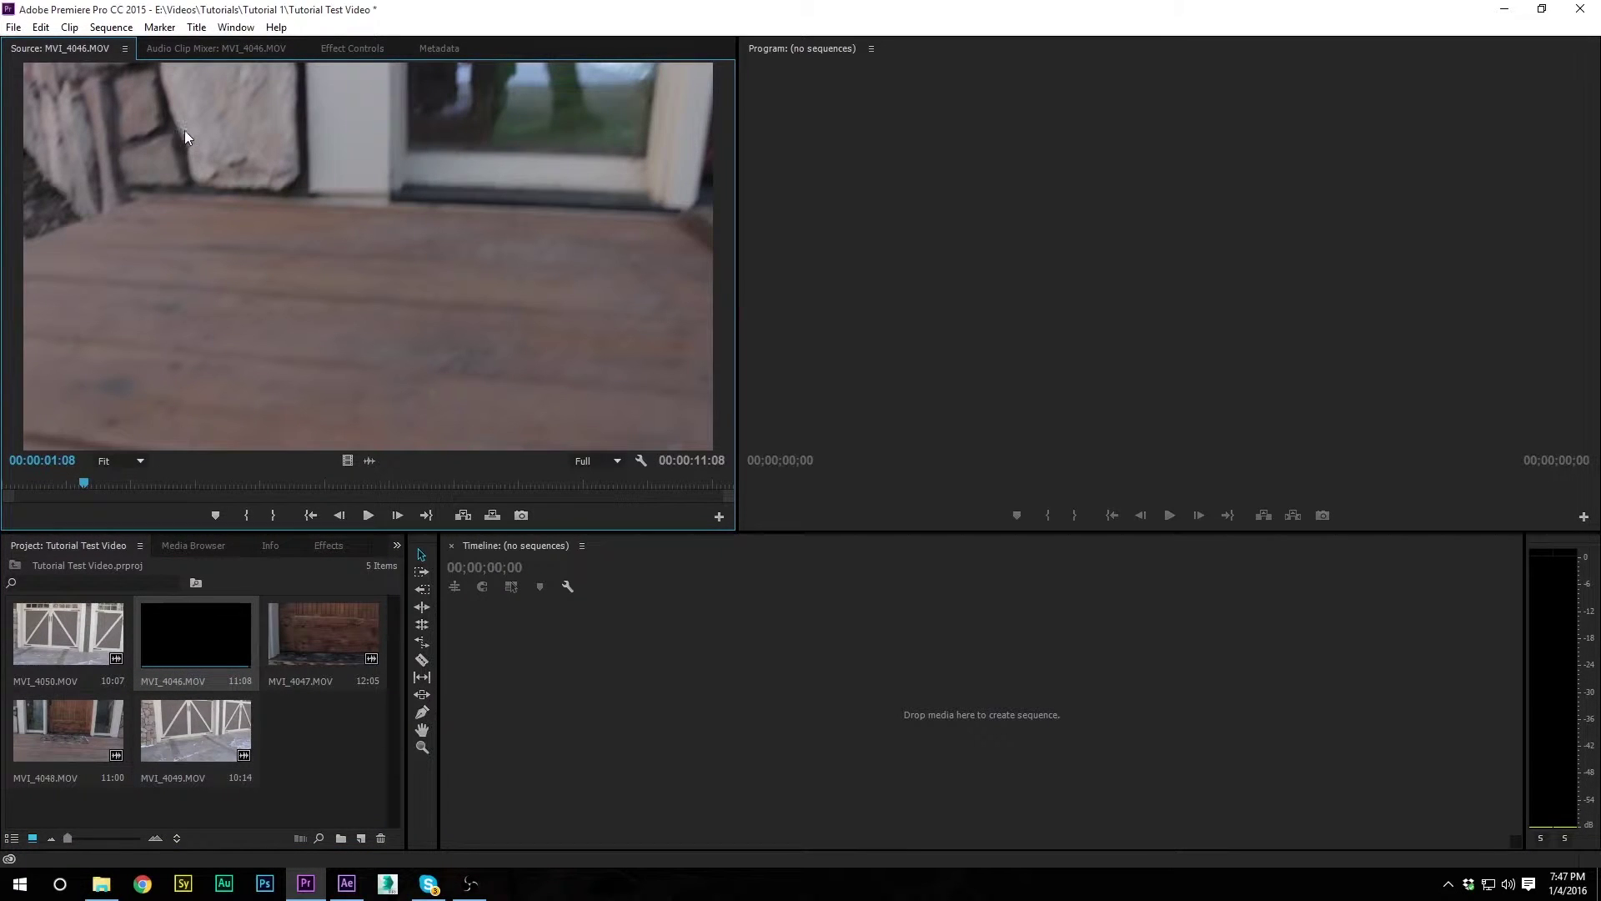
left_click(37, 483)
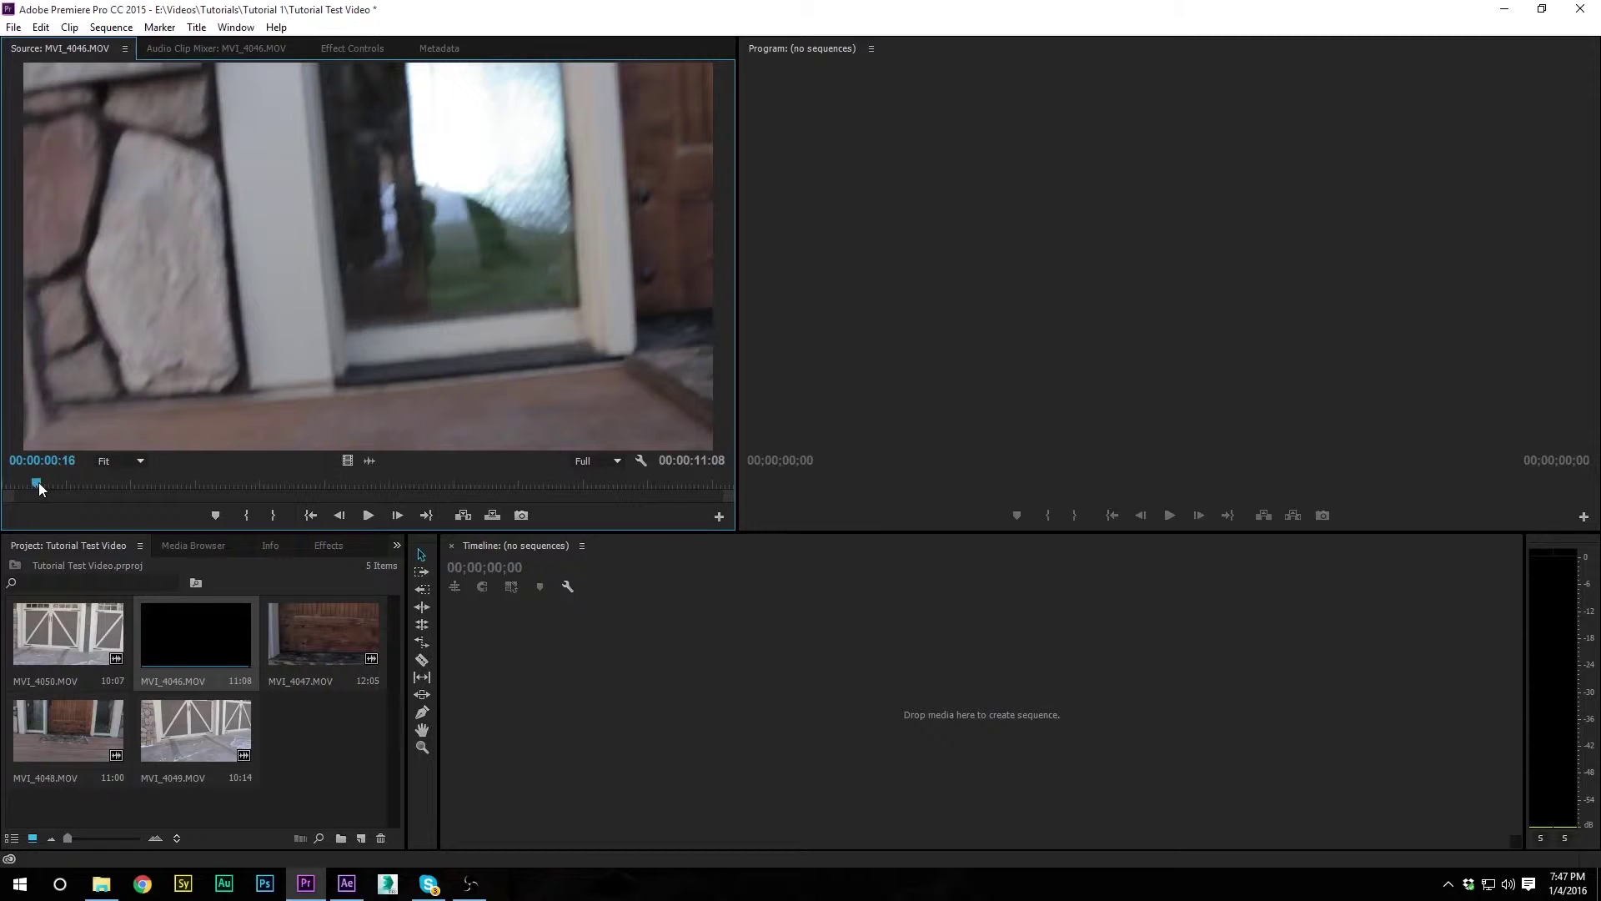
left_click_drag(40, 483, 513, 484)
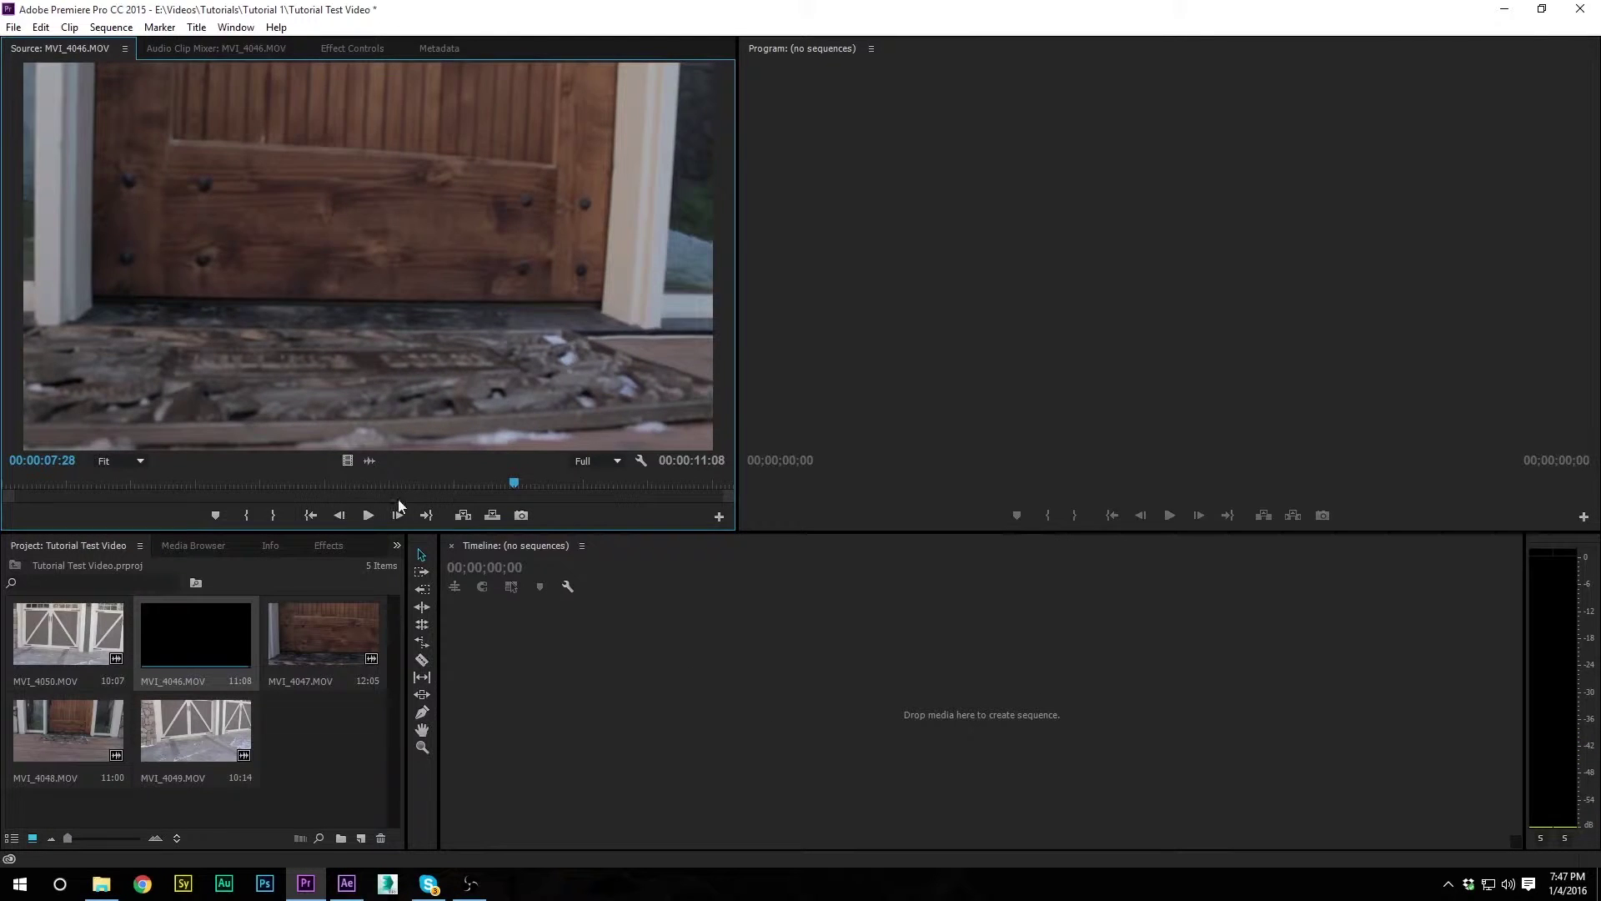
left_click_drag(90, 491, 172, 486)
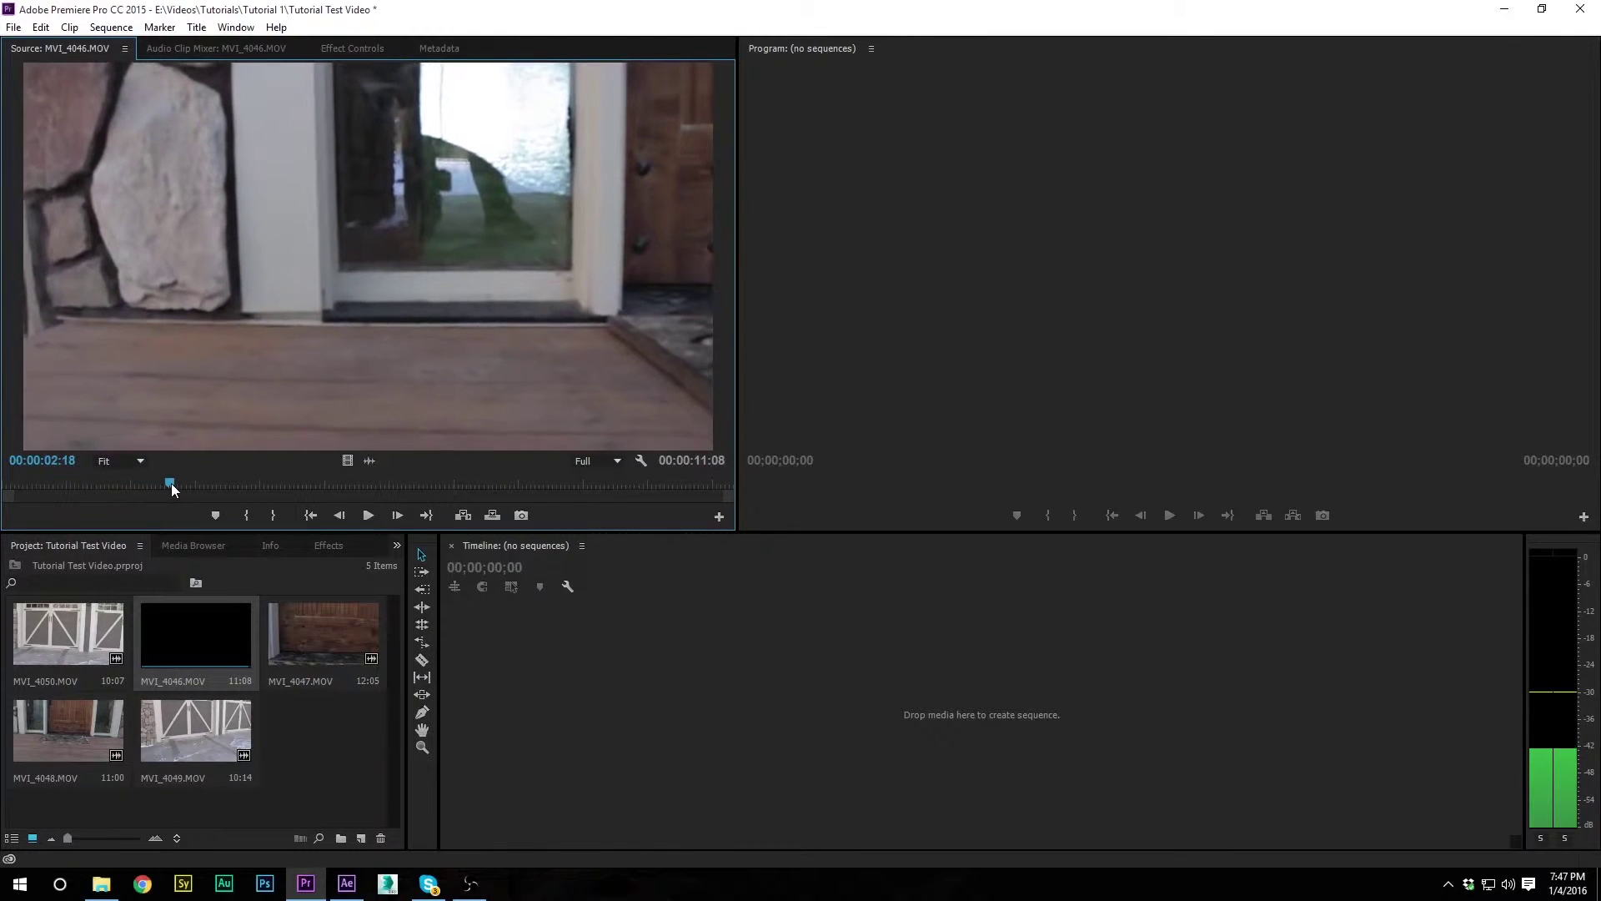
key("i")
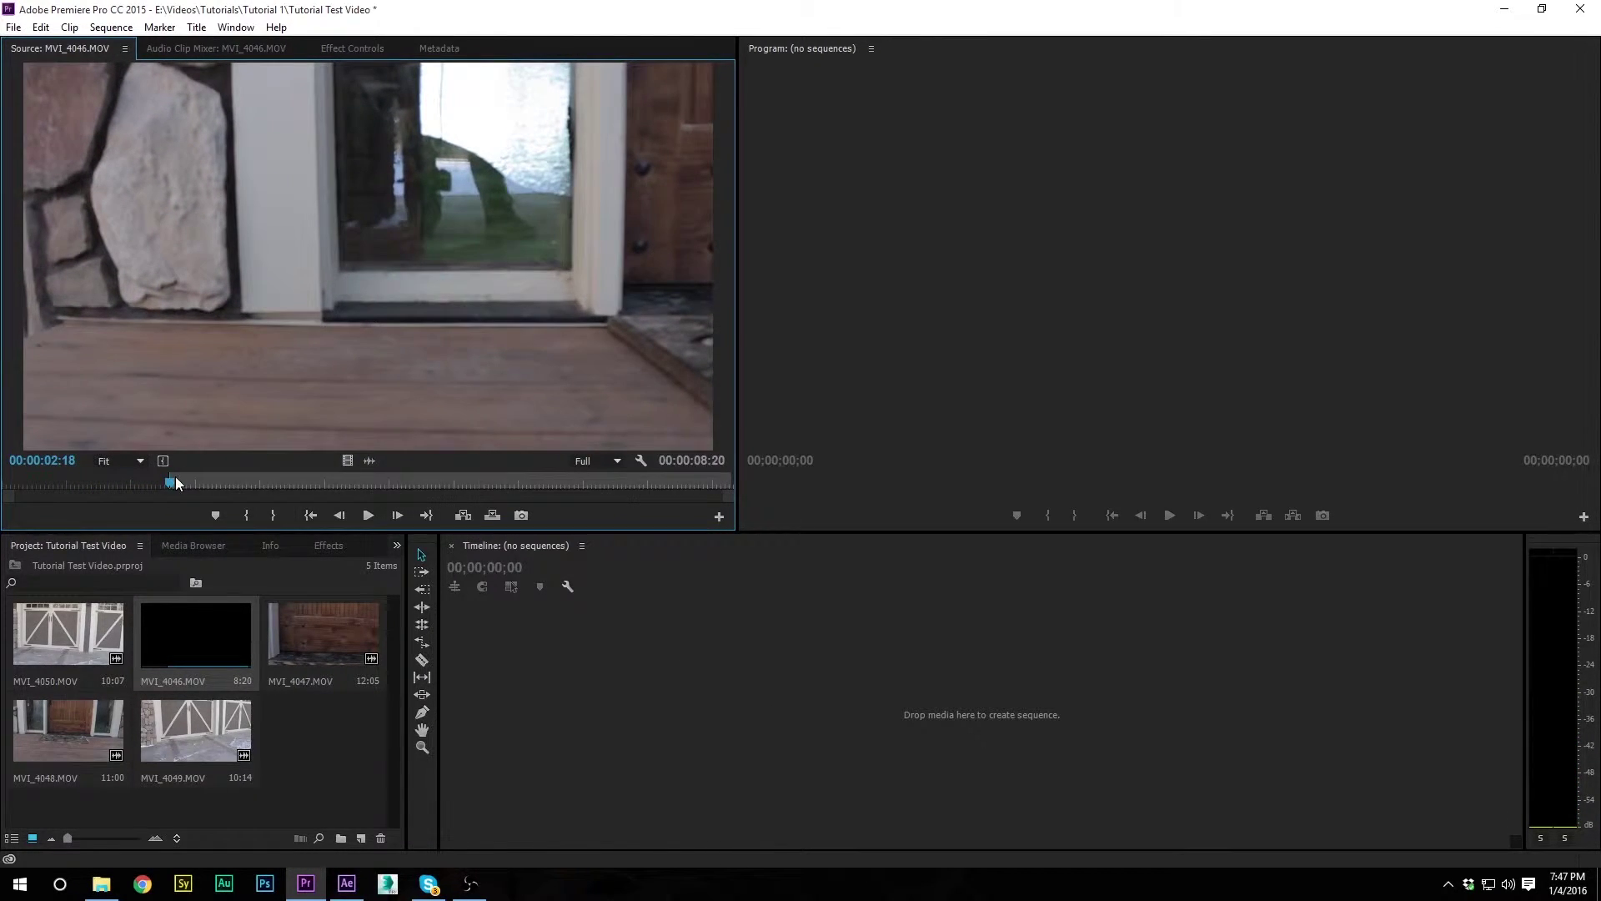
- Mark MVI_4046.MOV's out point at 00:00:08:28 and place the trimmed clip in the empty timeline to create a sequence
left_click_drag(146, 484, 580, 490)
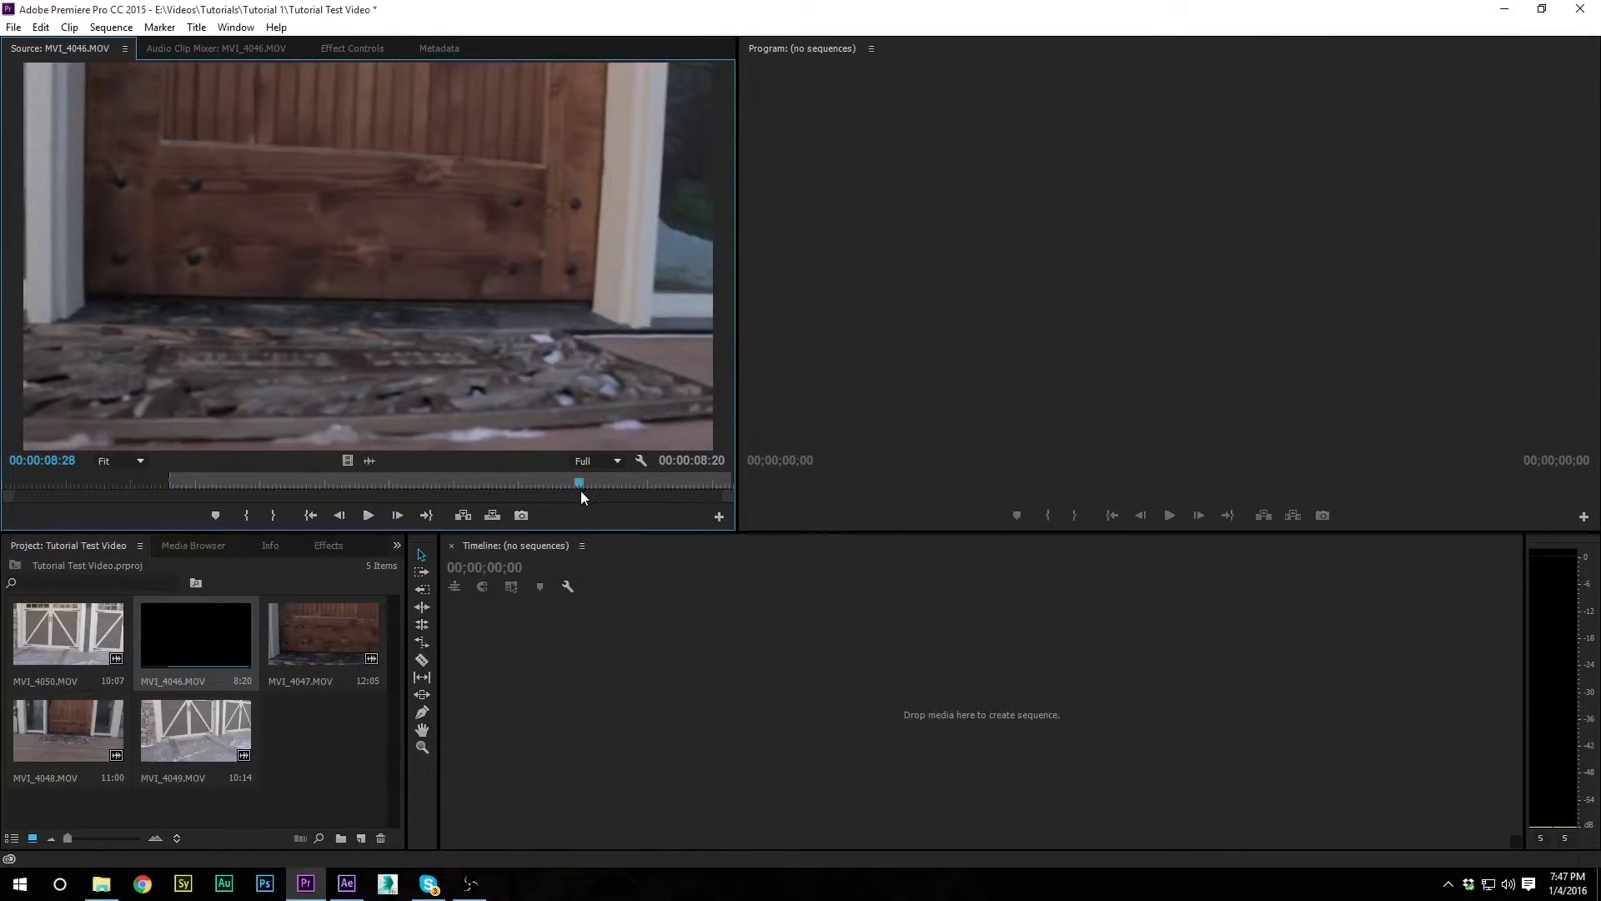
key("o")
left_click_drag(283, 294, 564, 719)
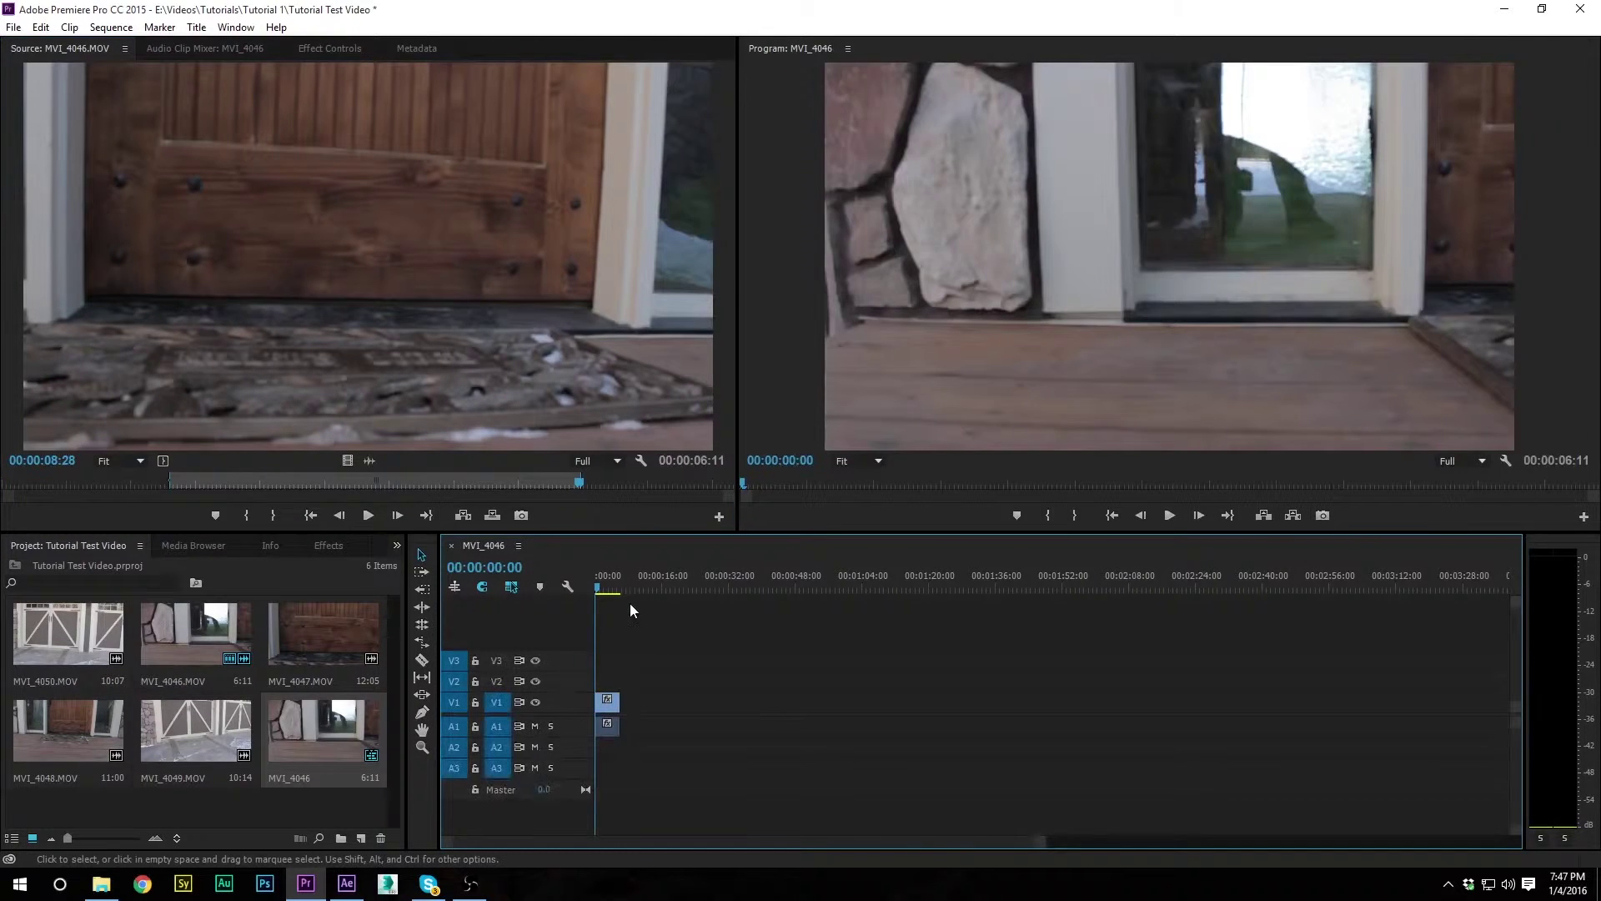
key("space")
left_click_drag(617, 574, 573, 575)
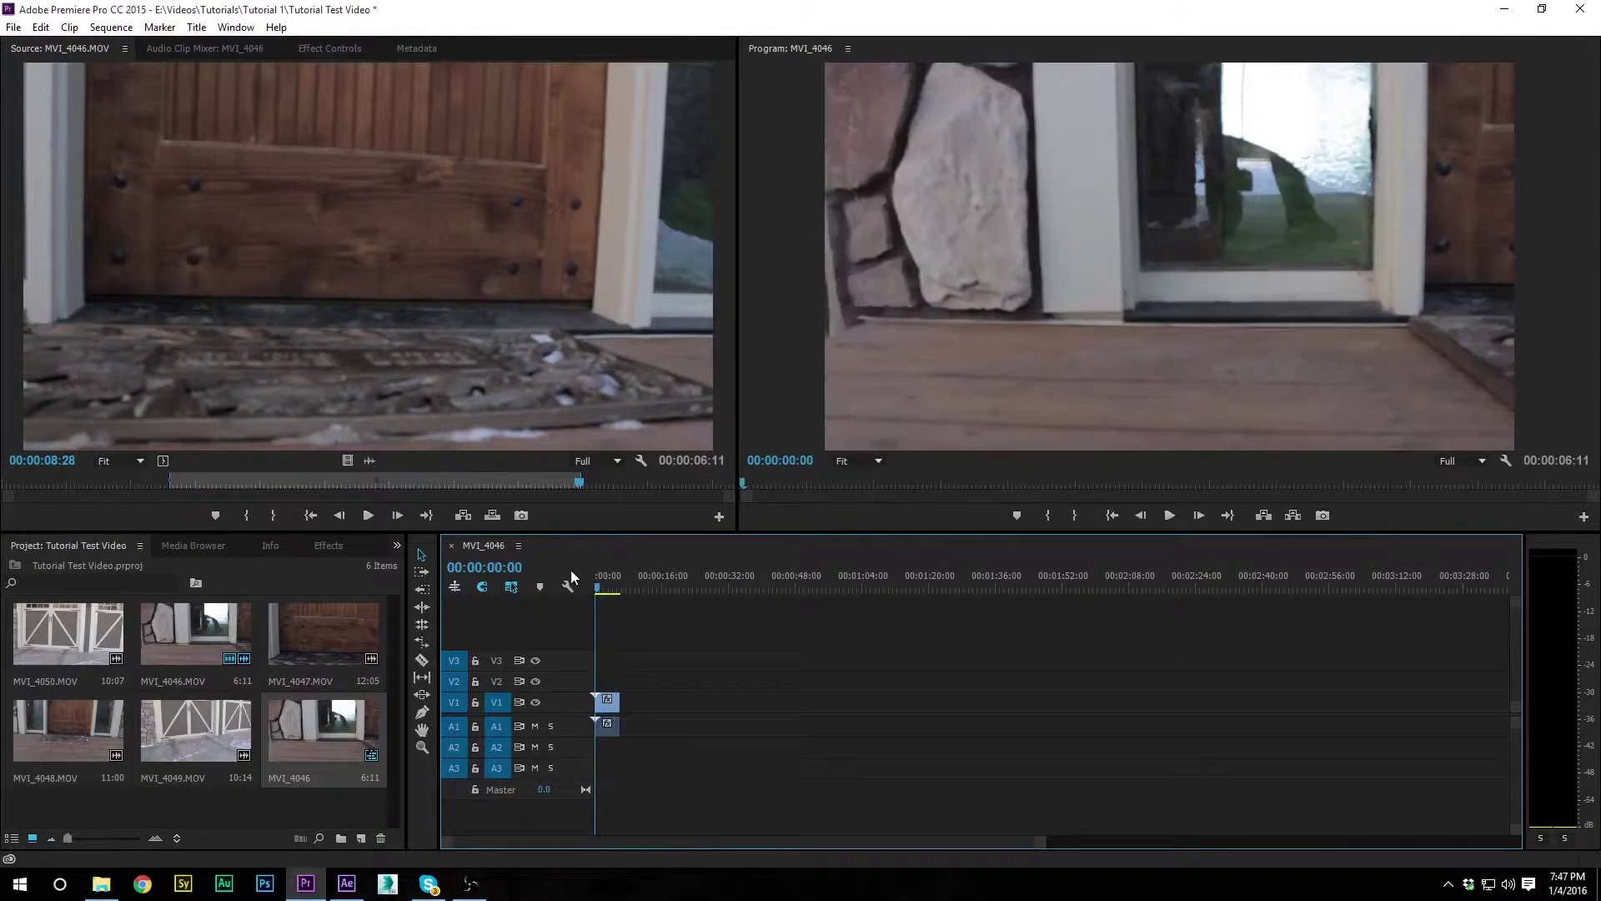
- Extend the in and out points of MVI_4046.MOV to cover the entire source clip
left_click(475, 480)
left_click_drag(475, 480, 431, 497)
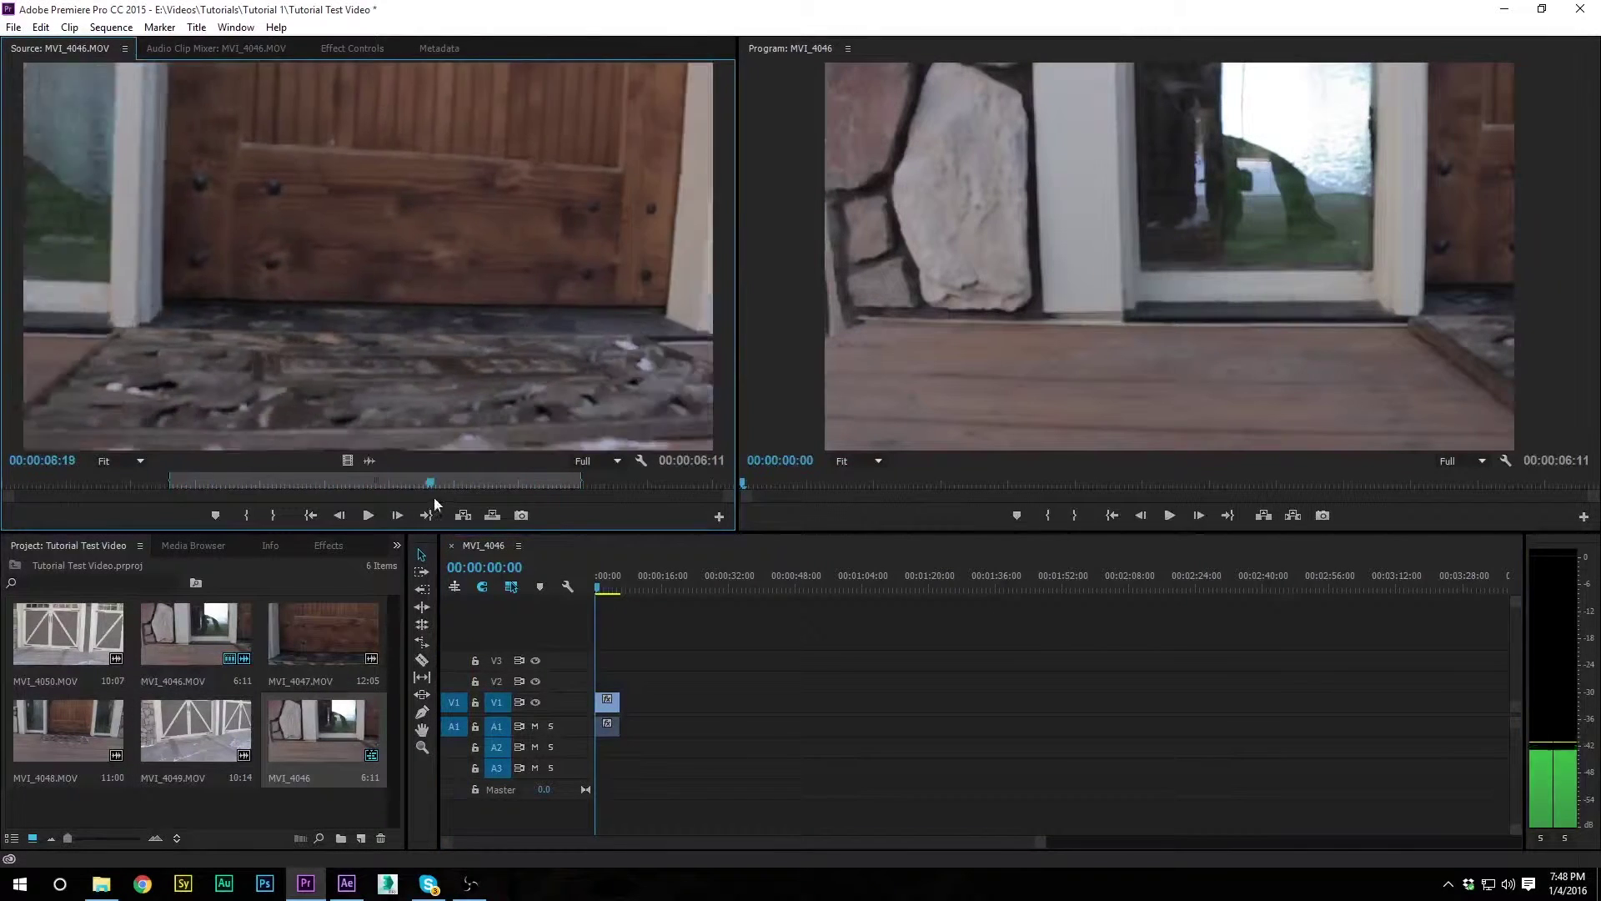
left_click_drag(582, 481, 731, 481)
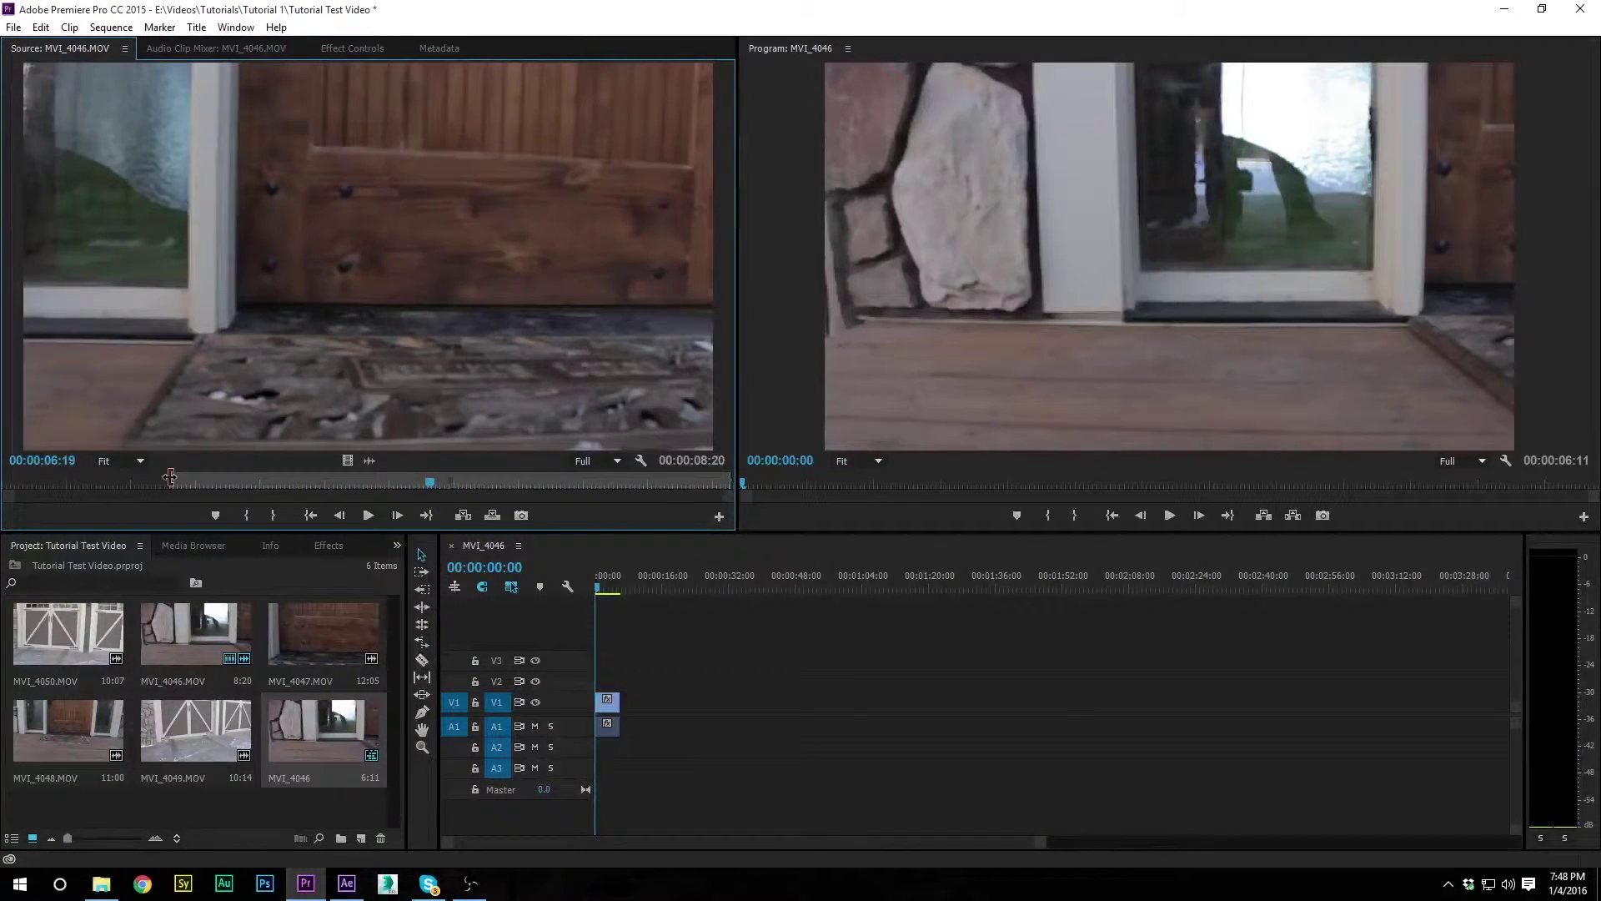
left_click_drag(169, 479, 3, 480)
- Place the full-length MVI_4046 clip on V2 after the first clip, and delete it from the timeline
left_click_drag(250, 358, 625, 687)
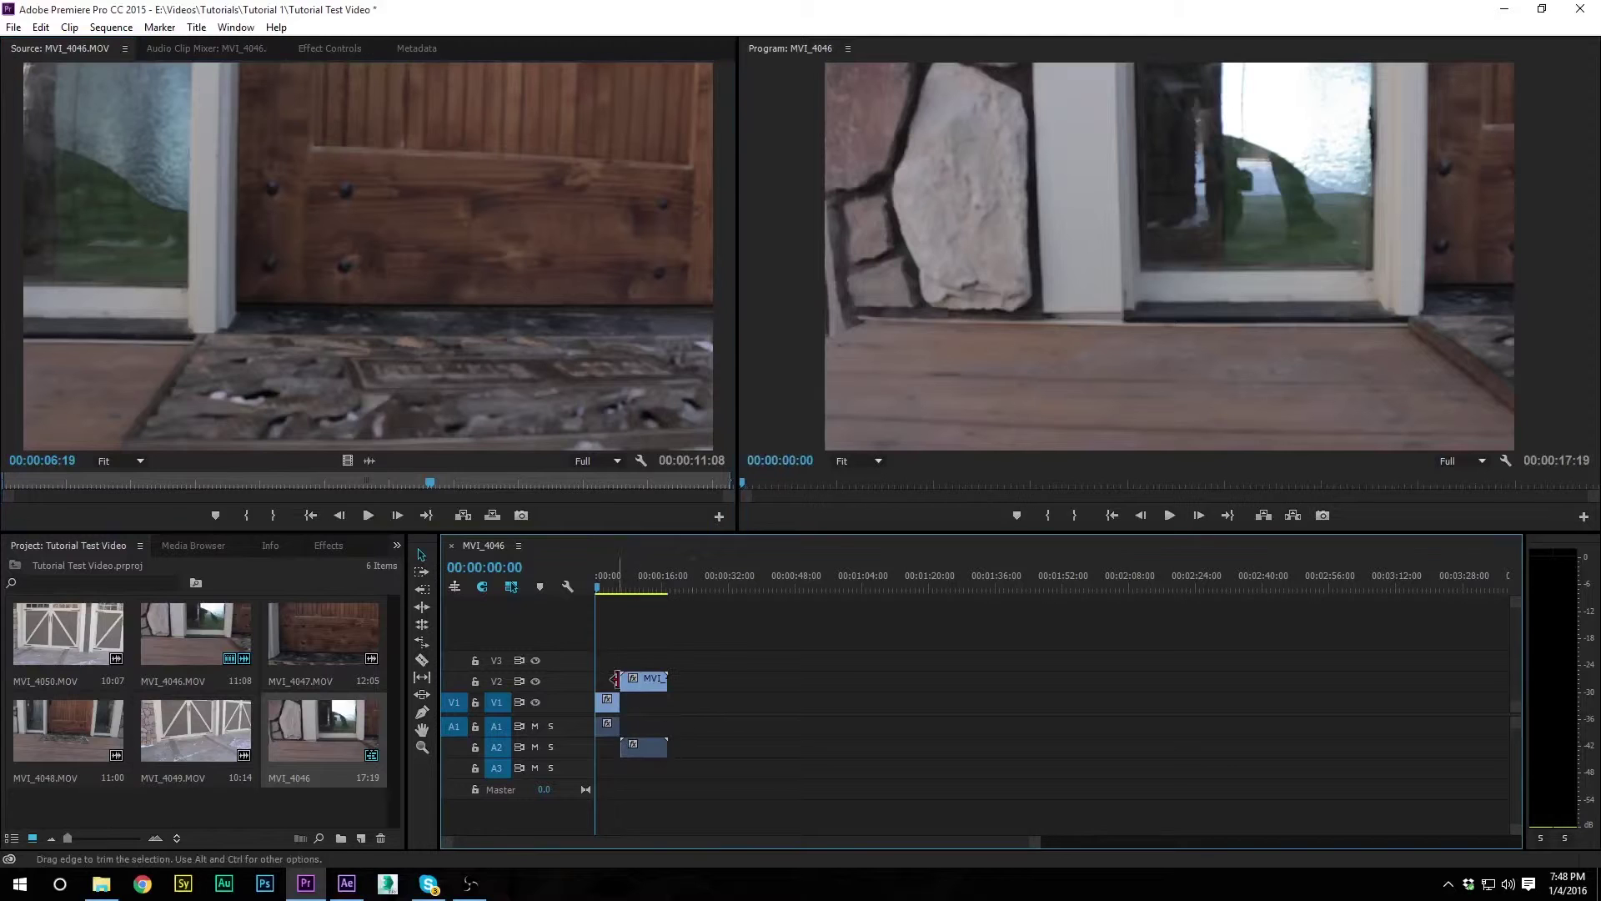
left_click_drag(597, 575, 620, 577)
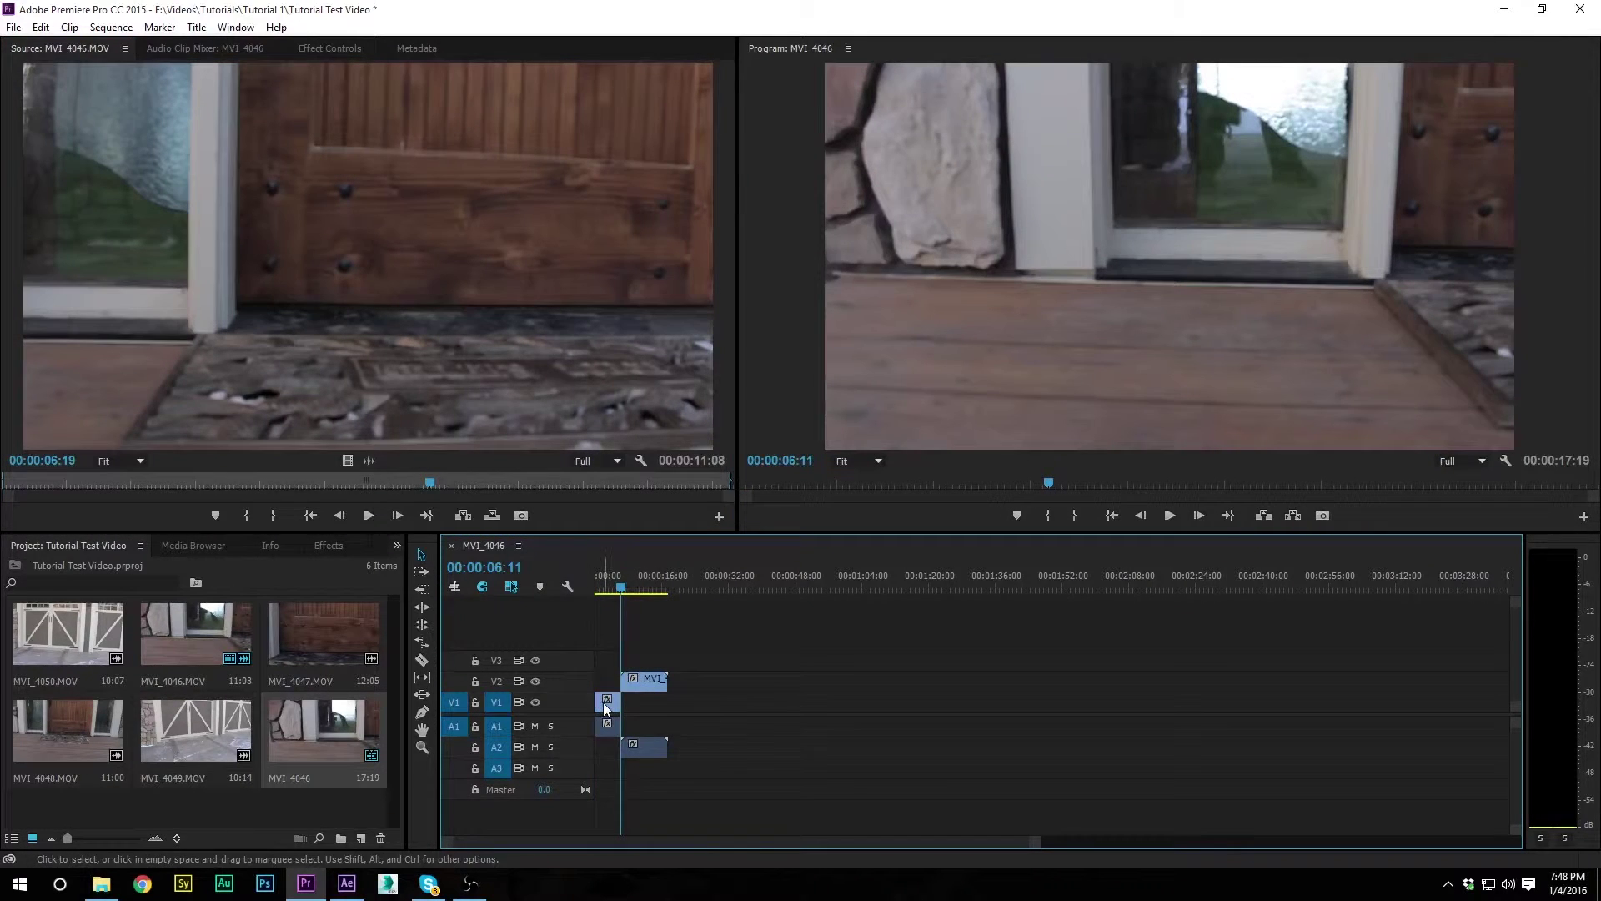
left_click(653, 682)
key("Delete")
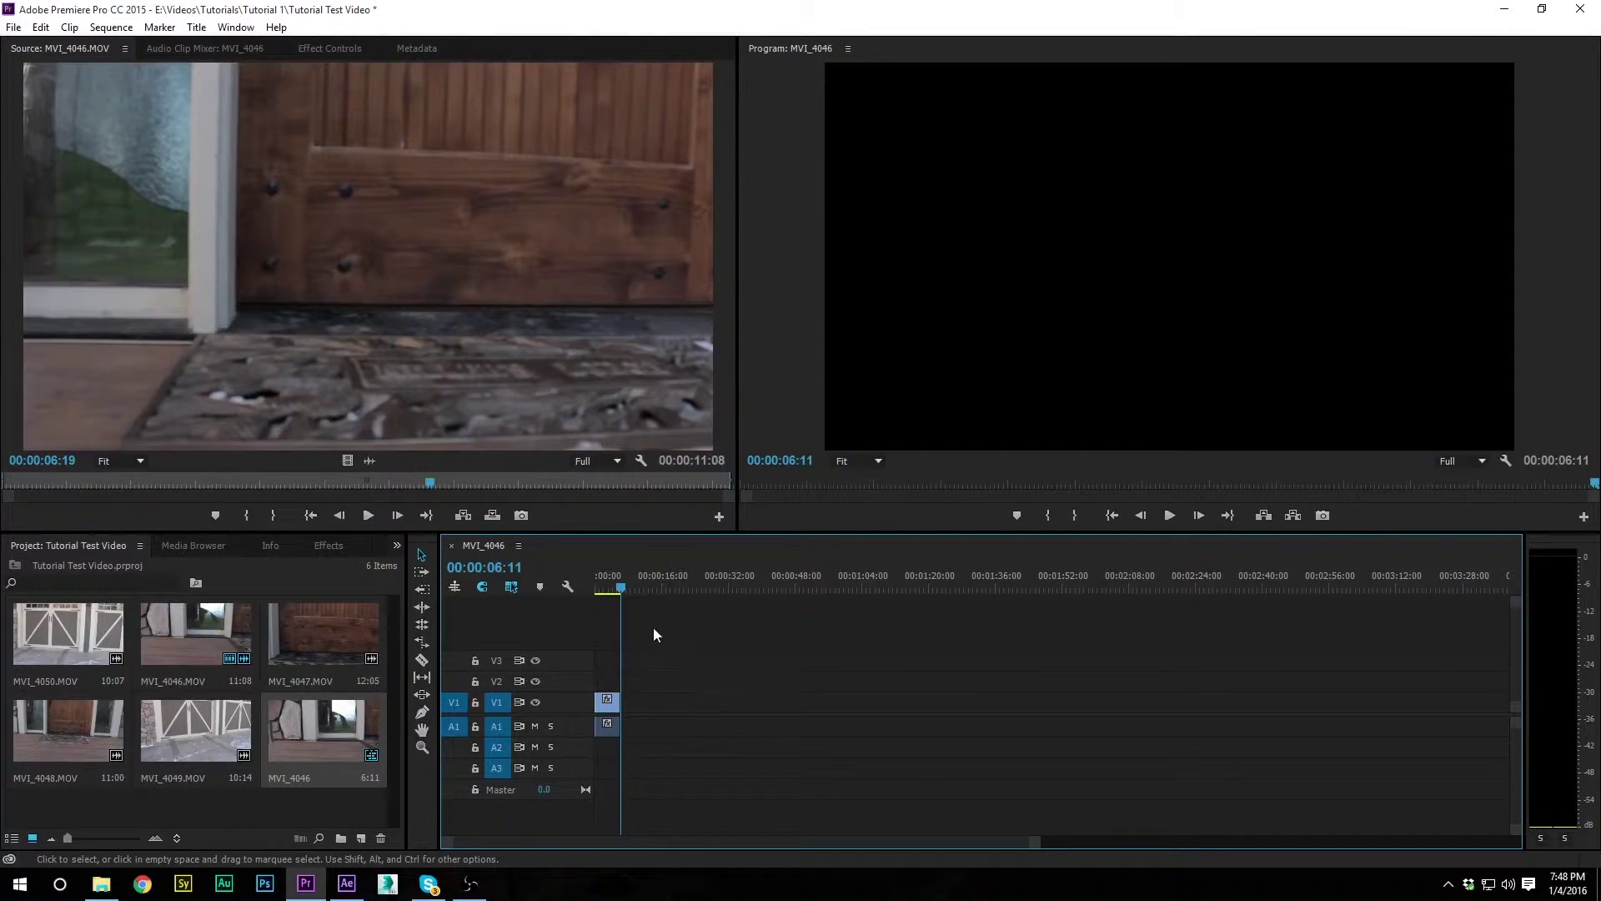
left_click_drag(617, 577, 580, 540)
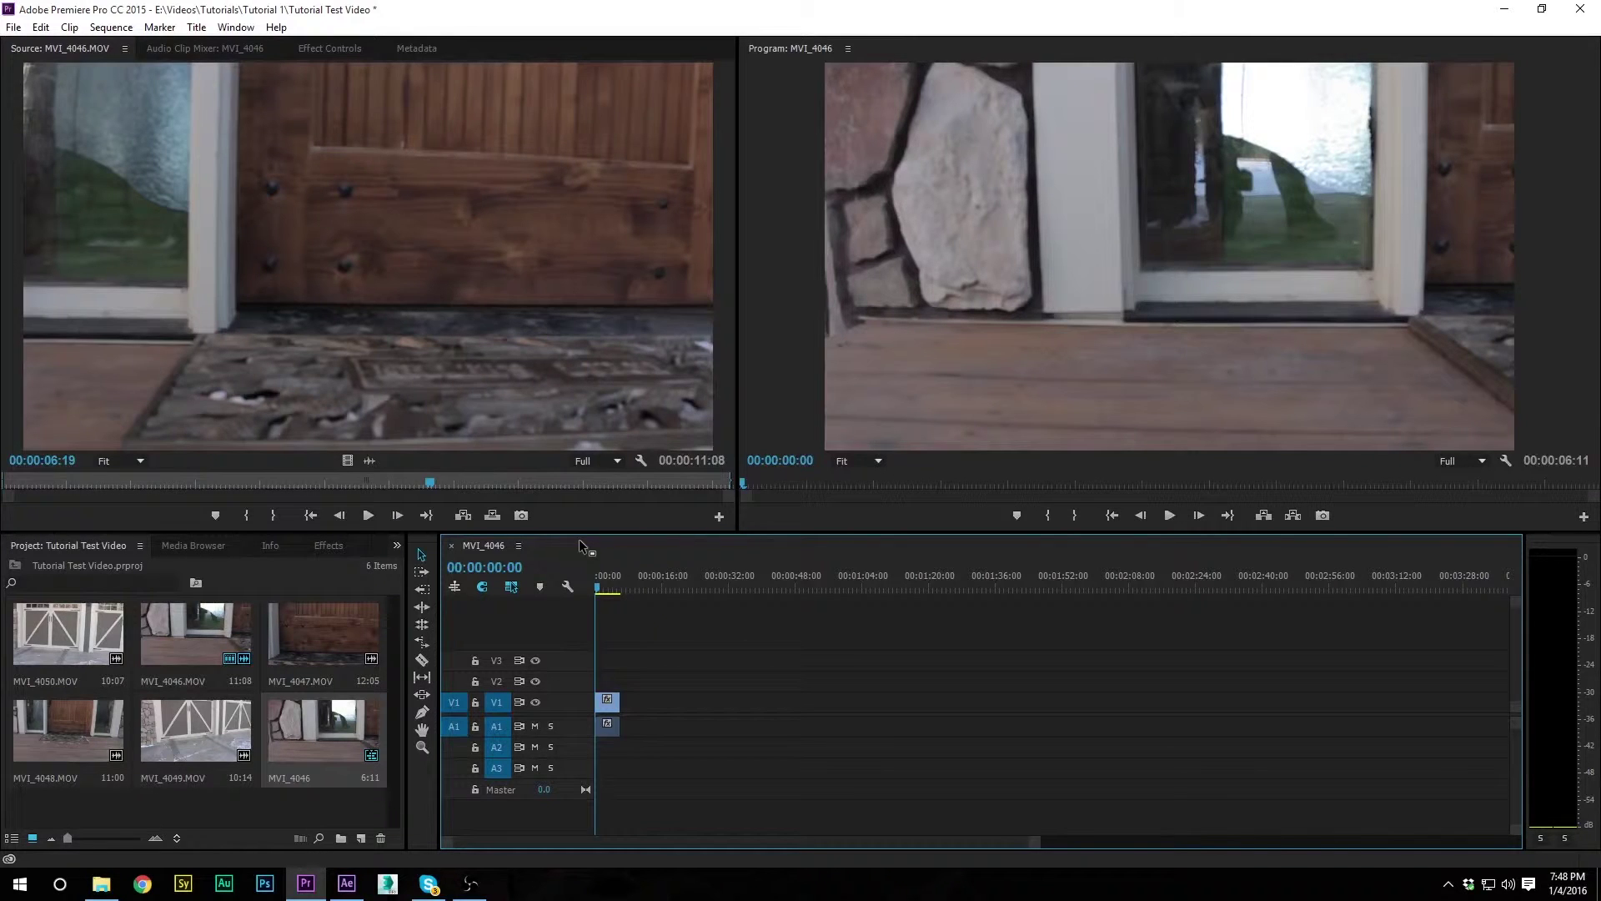
- Trim MVI_4049.MOV to a 00:00:03:21 section ending at 00:00:06:24 and place it directly after the first clip on V1
double_click(212, 718)
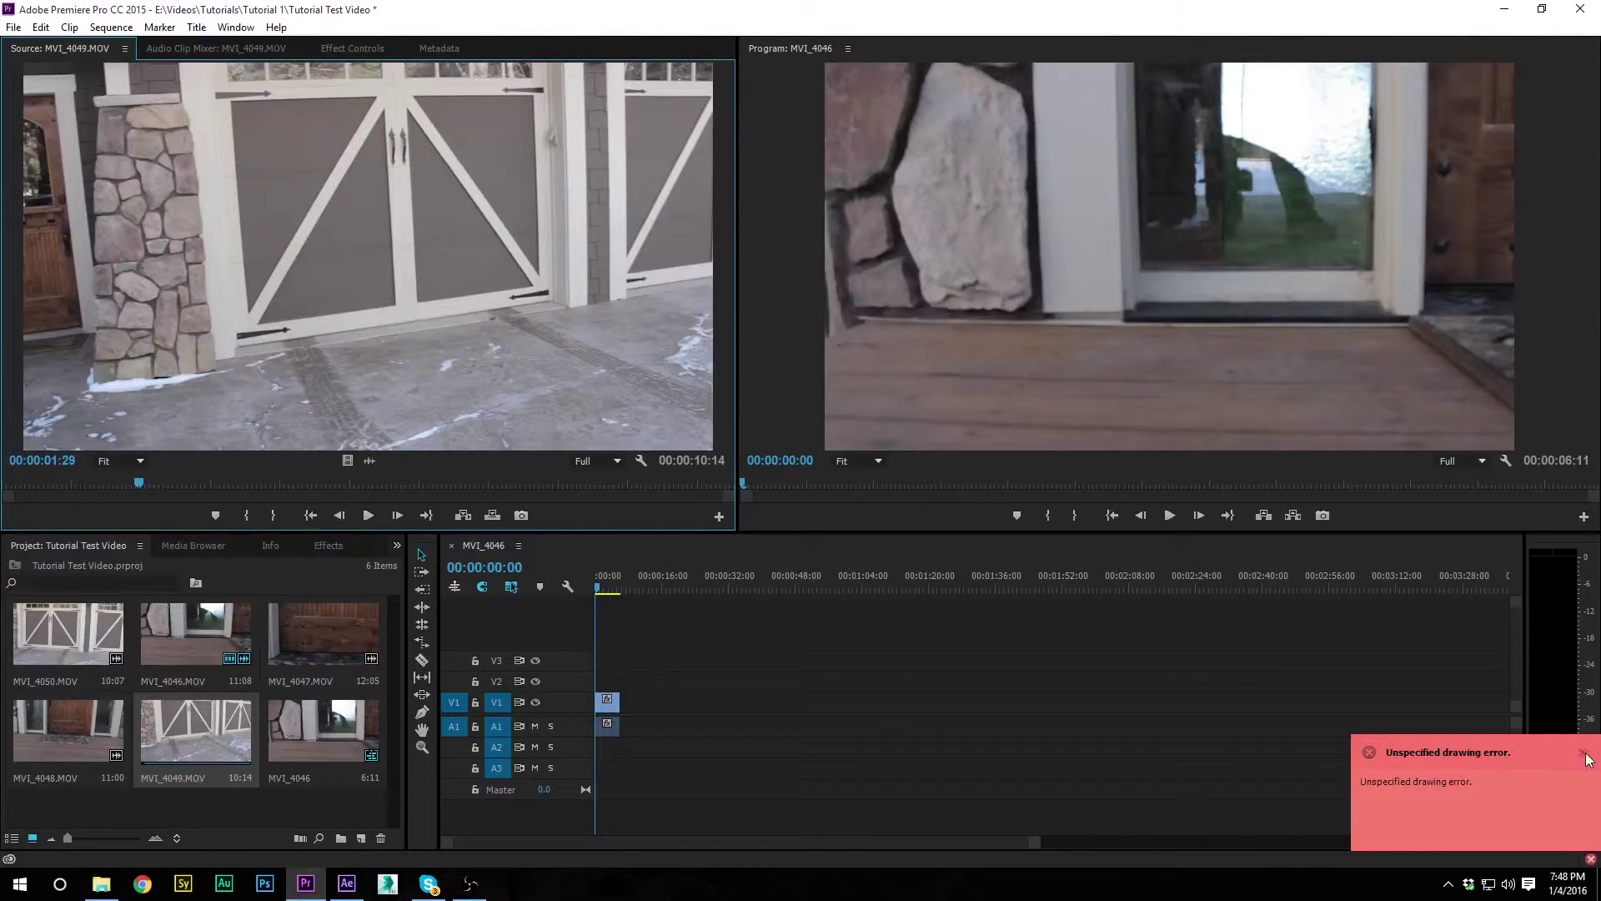
left_click(1586, 757)
left_click_drag(145, 478, 461, 484)
key("i")
key("o")
left_click_drag(386, 279, 622, 708)
double_click(309, 717)
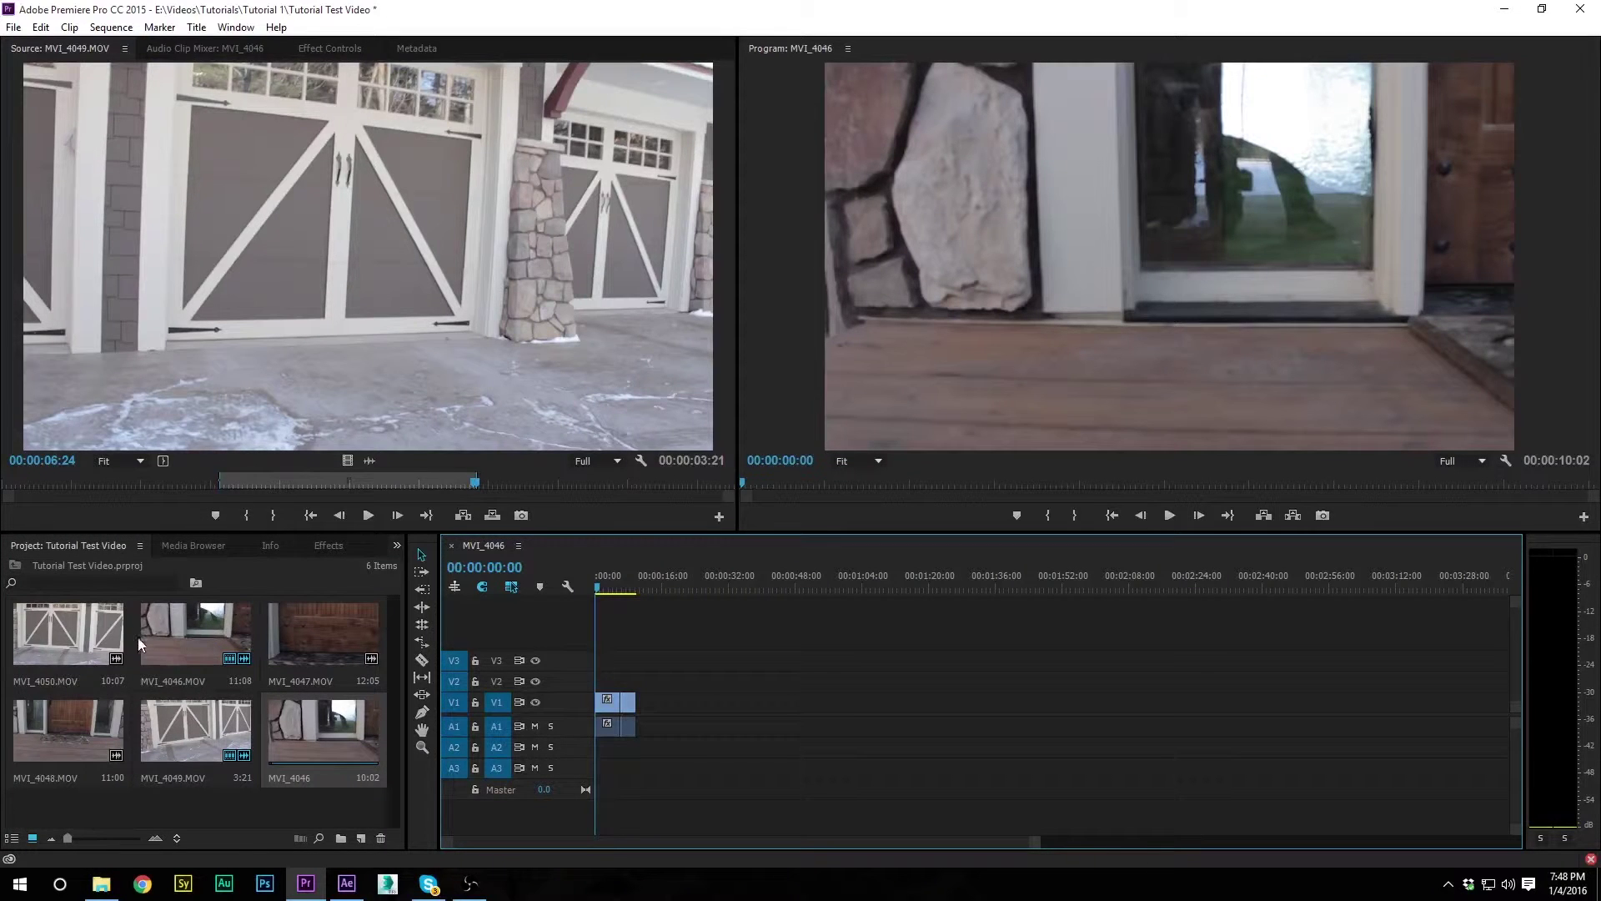
- Trim MVI_4050.MOV to a 00:00:03:03 section ending at 00:00:05:12 and add it to V1 after the other clips
double_click(82, 627)
mouse_move(143, 484)
left_mouse_down()
mouse_move(97, 478)
mouse_move(255, 484)
mouse_move(388, 459)
left_mouse_up()
key("i")
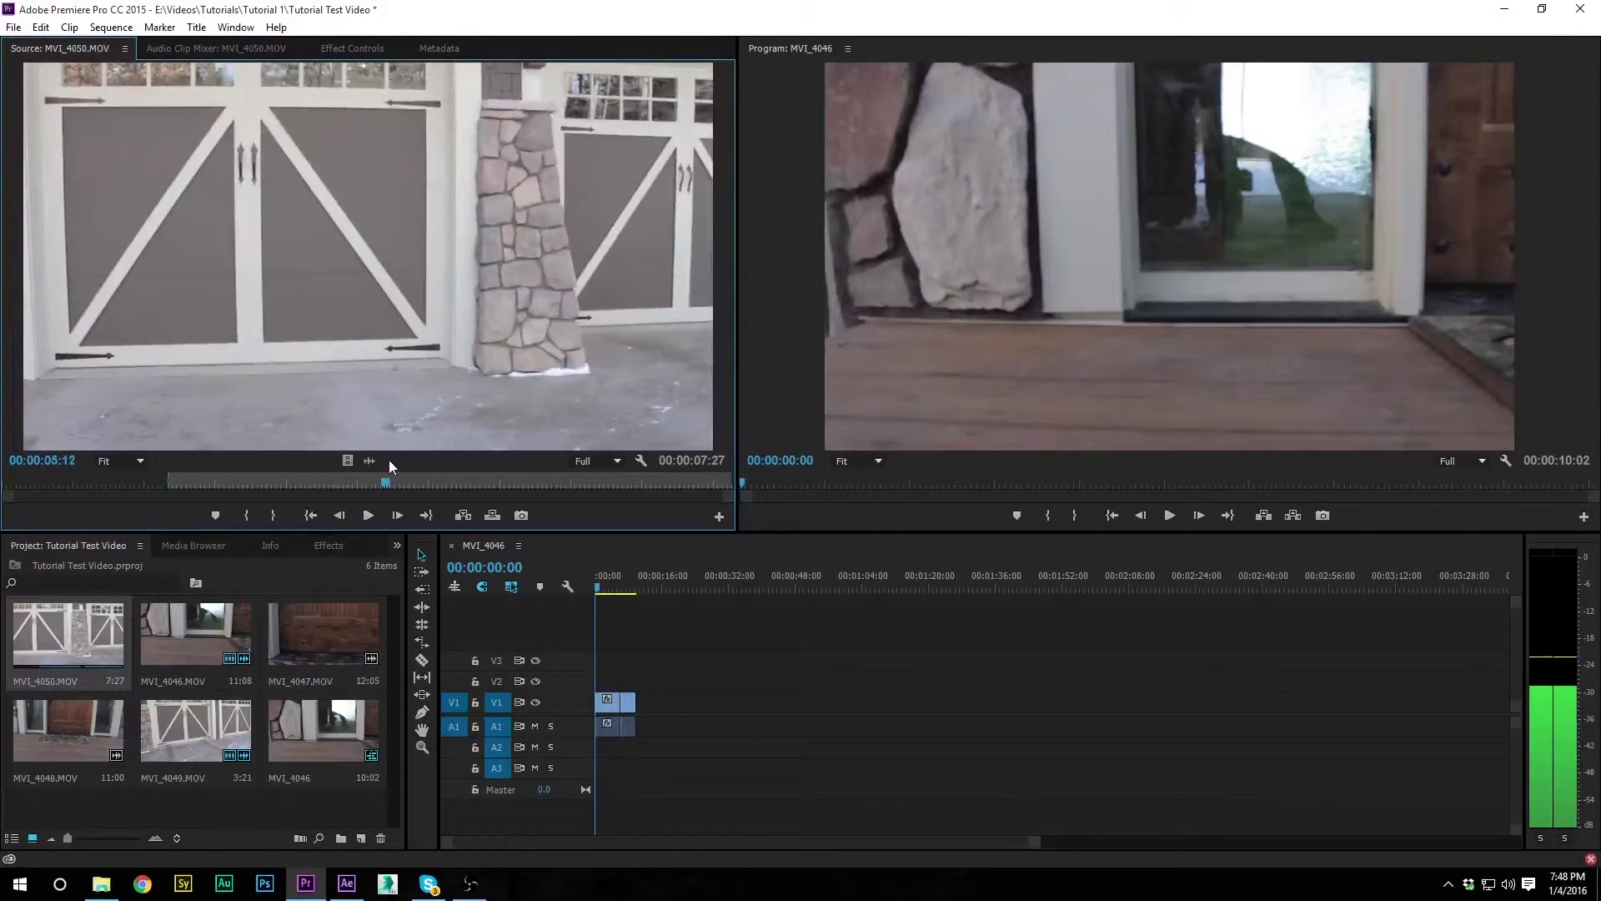
key("o")
left_click_drag(403, 375, 753, 707)
- Rearrange the V1 clips without gaps so that MVI_4049 comes first, followed by MVI_4046 and MVI_4050
left_click_drag(608, 701, 650, 705)
left_click_drag(831, 776, 603, 701)
left_click_drag(724, 695, 639, 699)
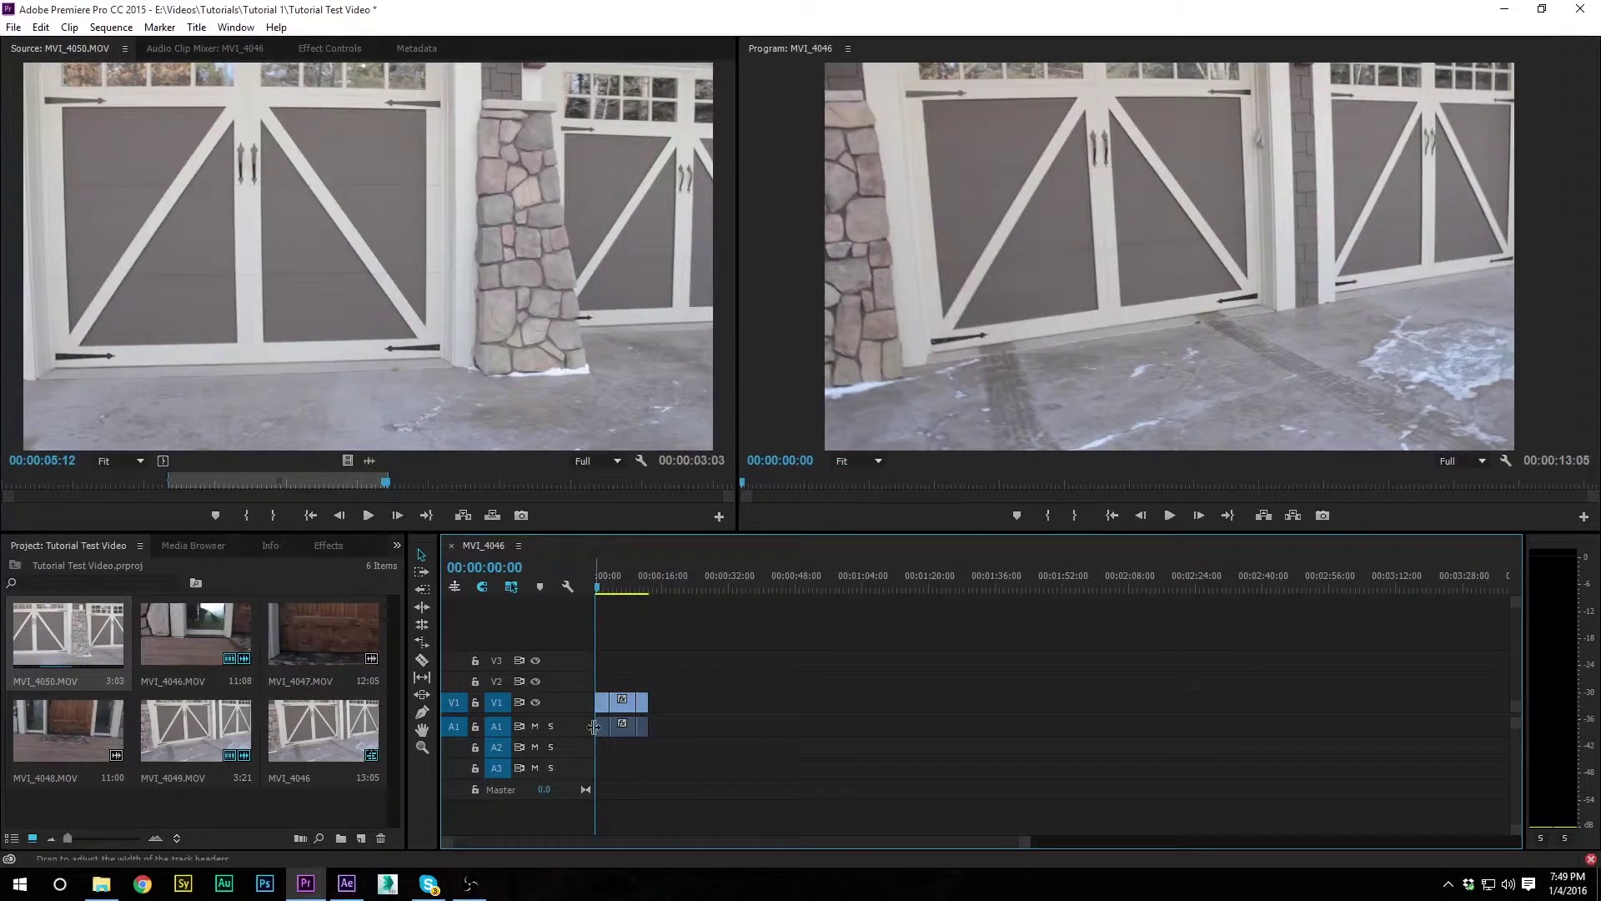
- Mute audio track A1 and move the timeline playhead to 00:00:07:00
left_click(535, 725)
left_click(556, 727)
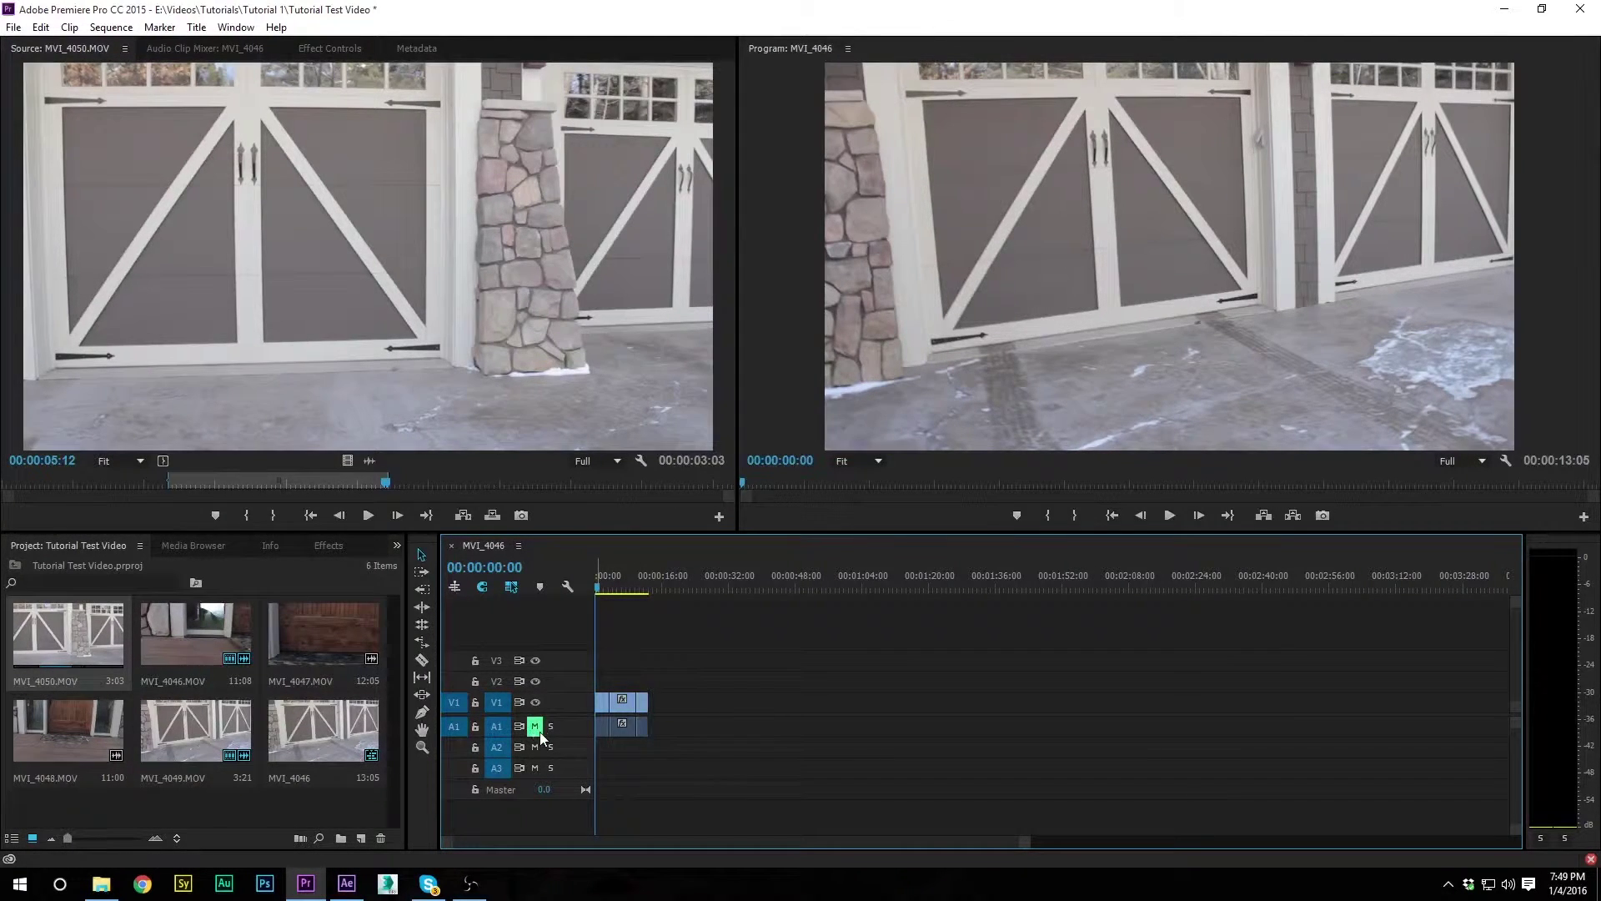
left_click(611, 575)
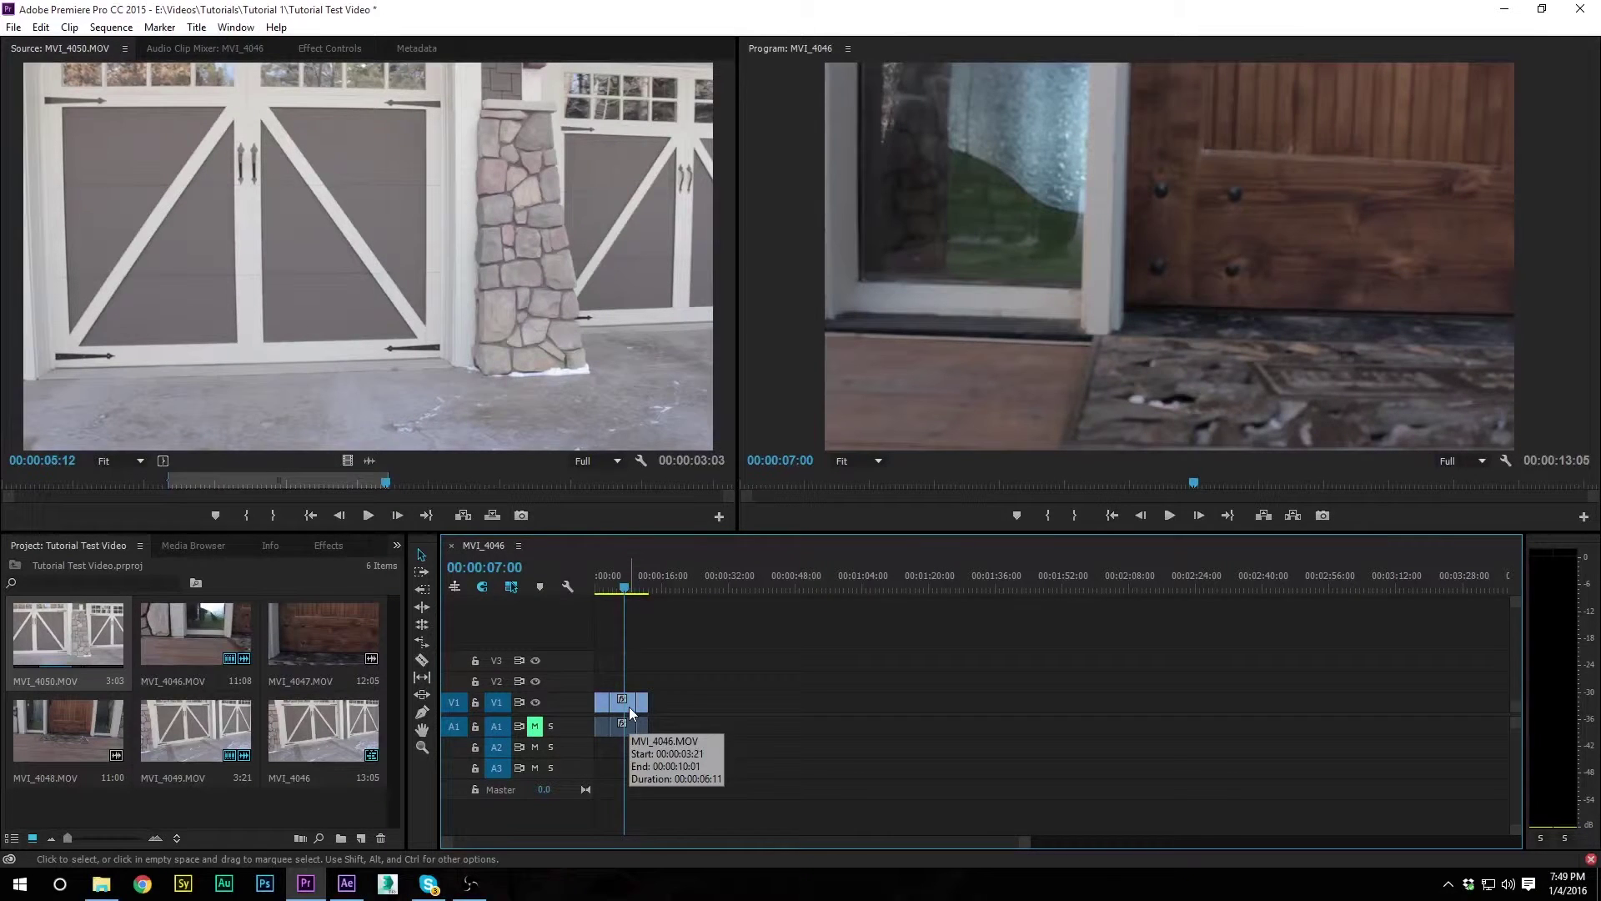
- Replace MVI_4046.MOV on the timeline with an After Effects composition and save the After Effects project as "AE File"
right_click(631, 713)
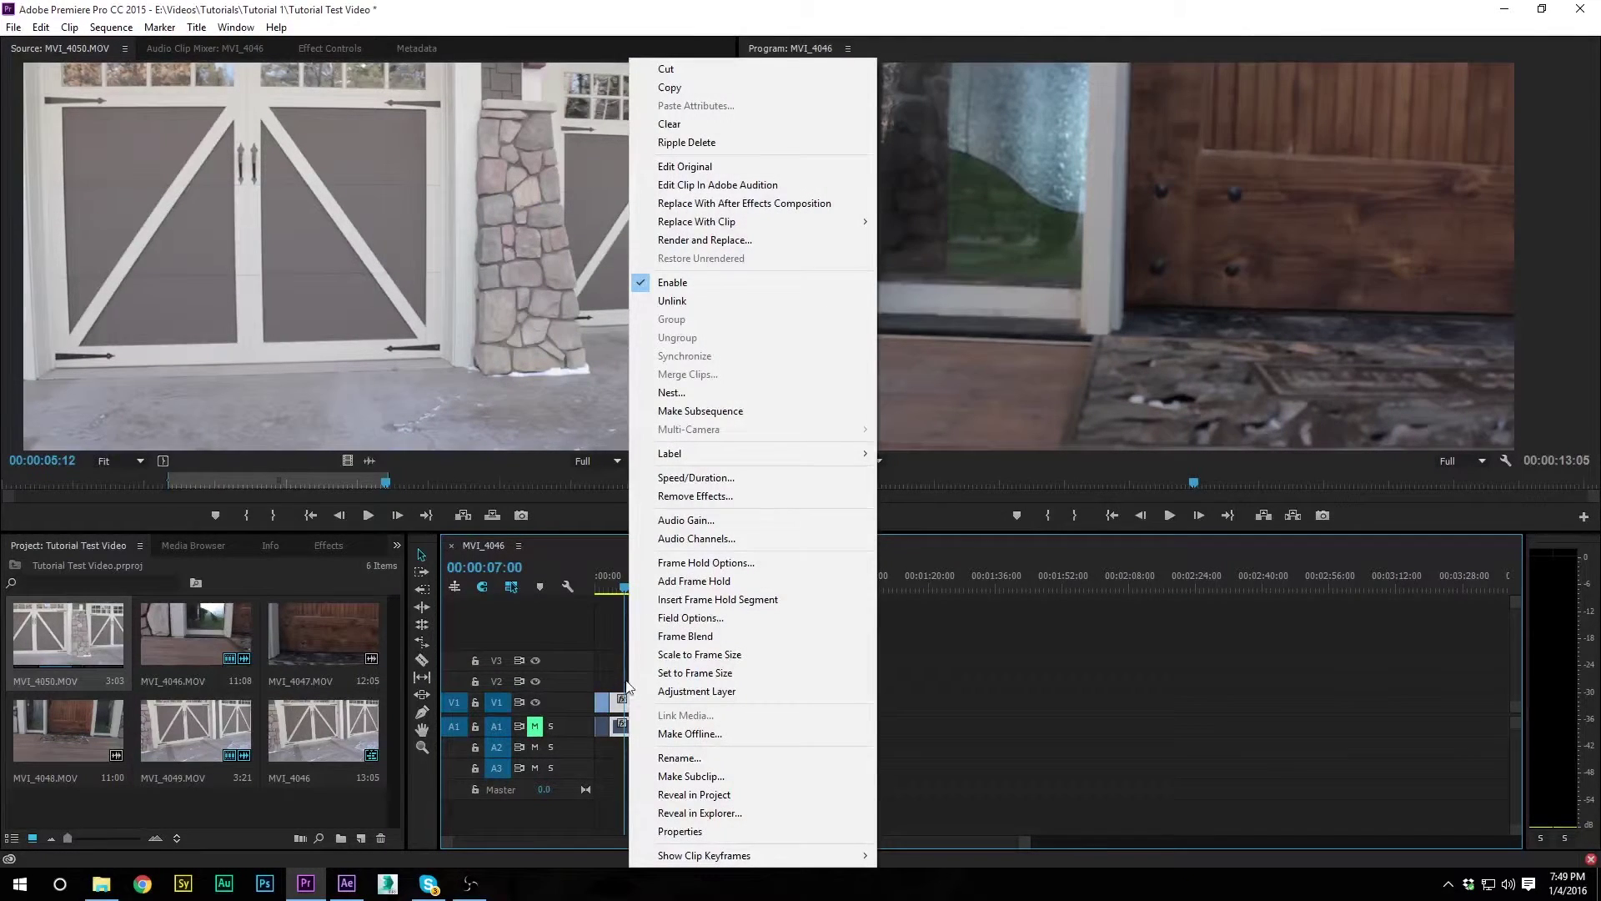
left_click(739, 203)
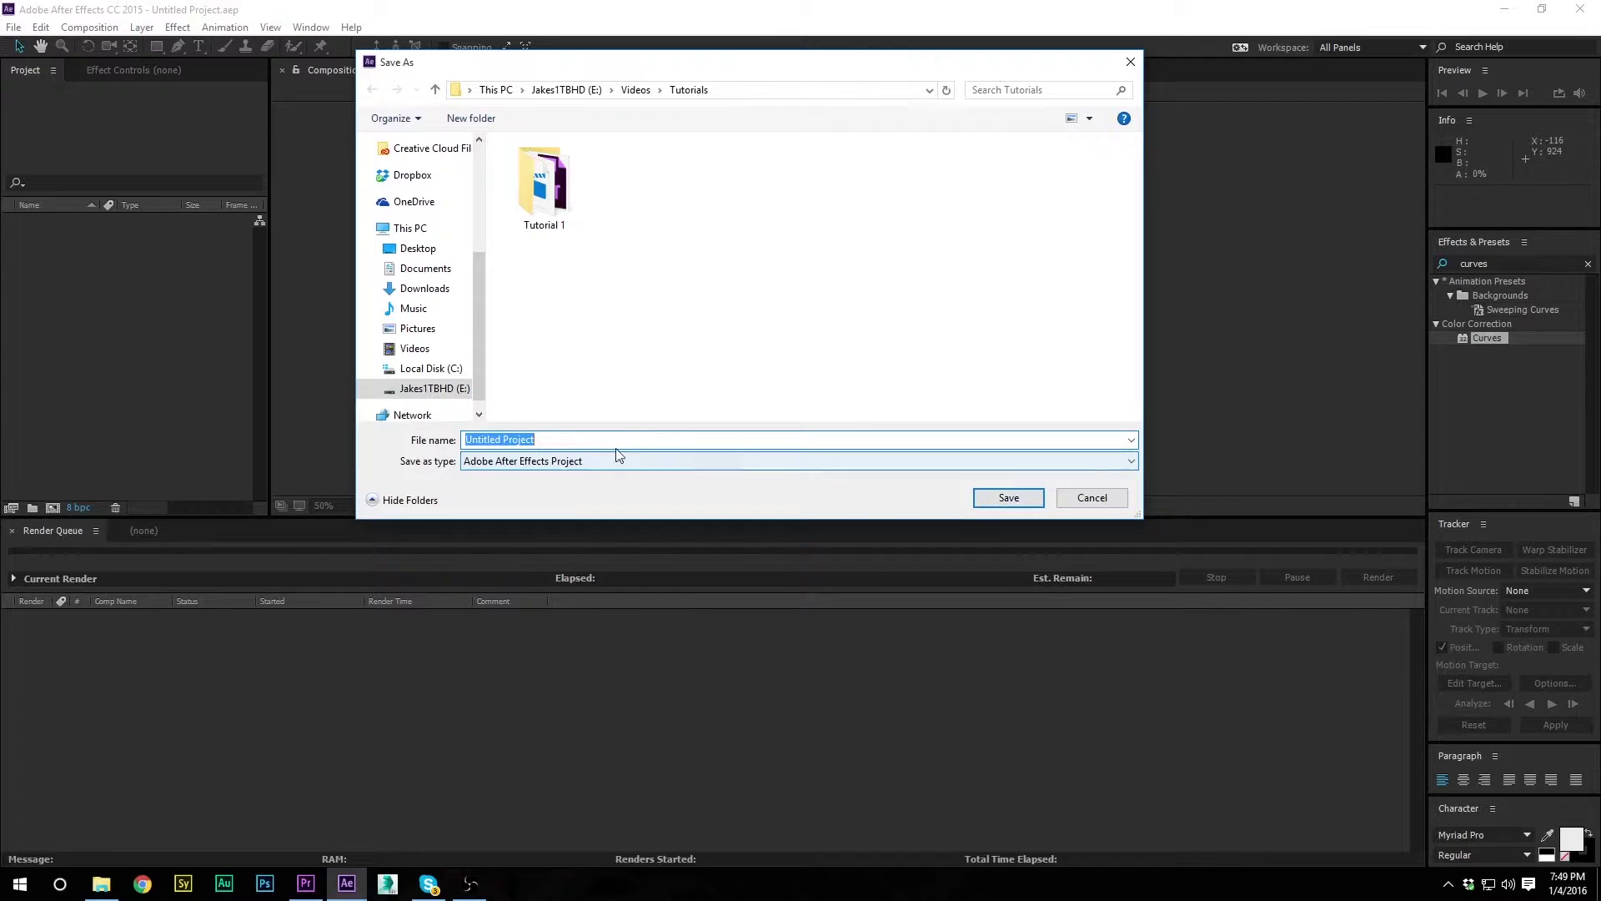
type("AE T")
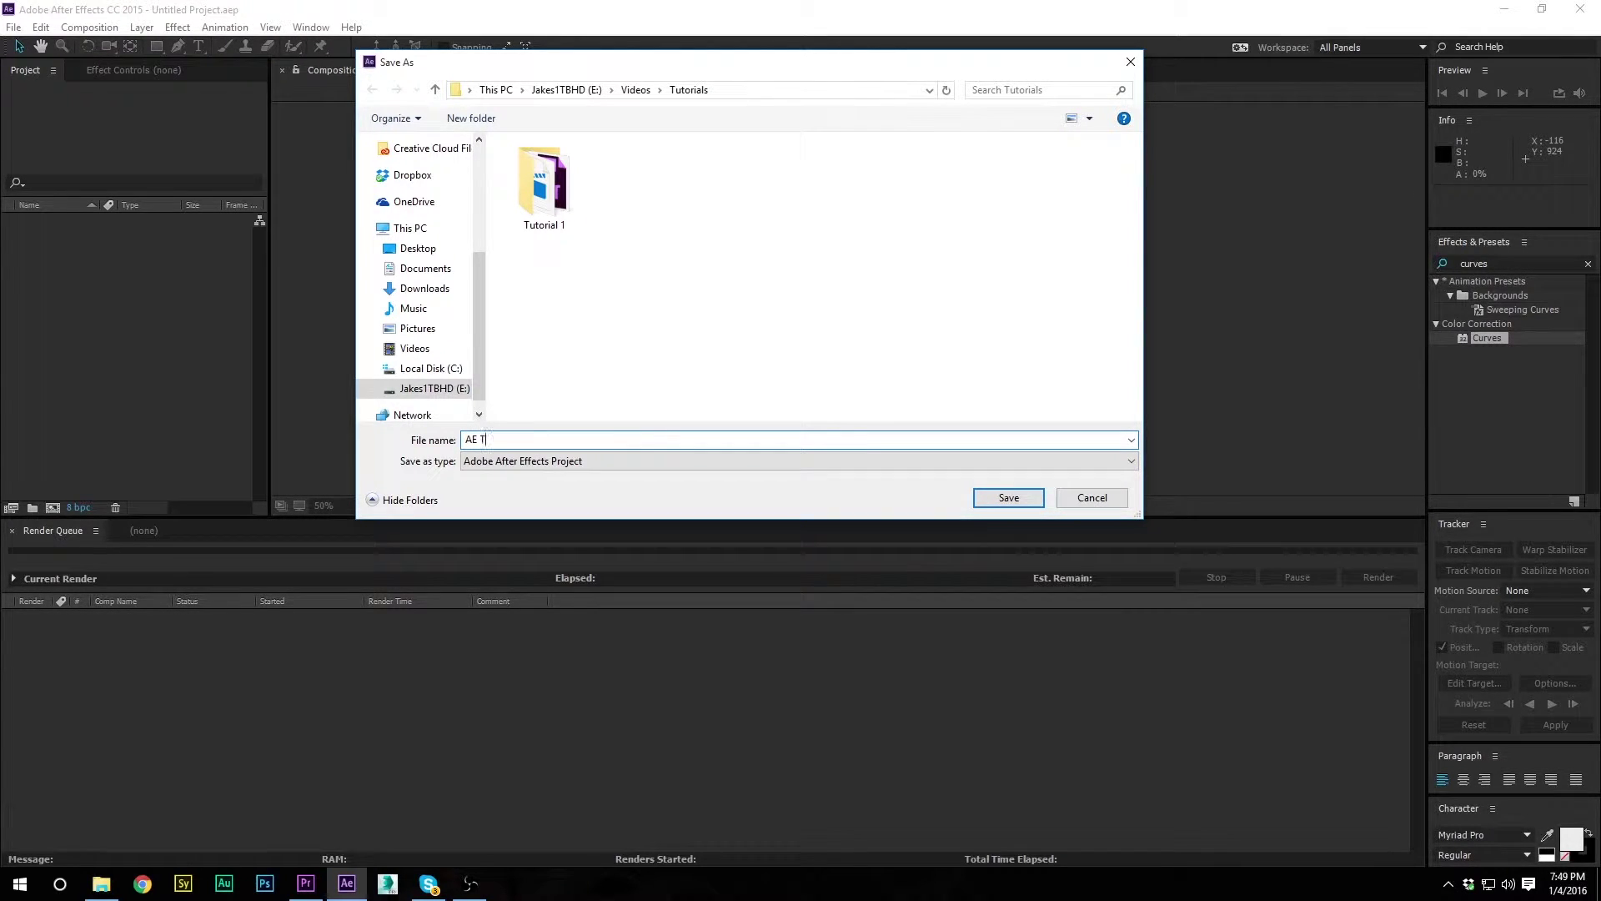
type(" File")
key("Return")
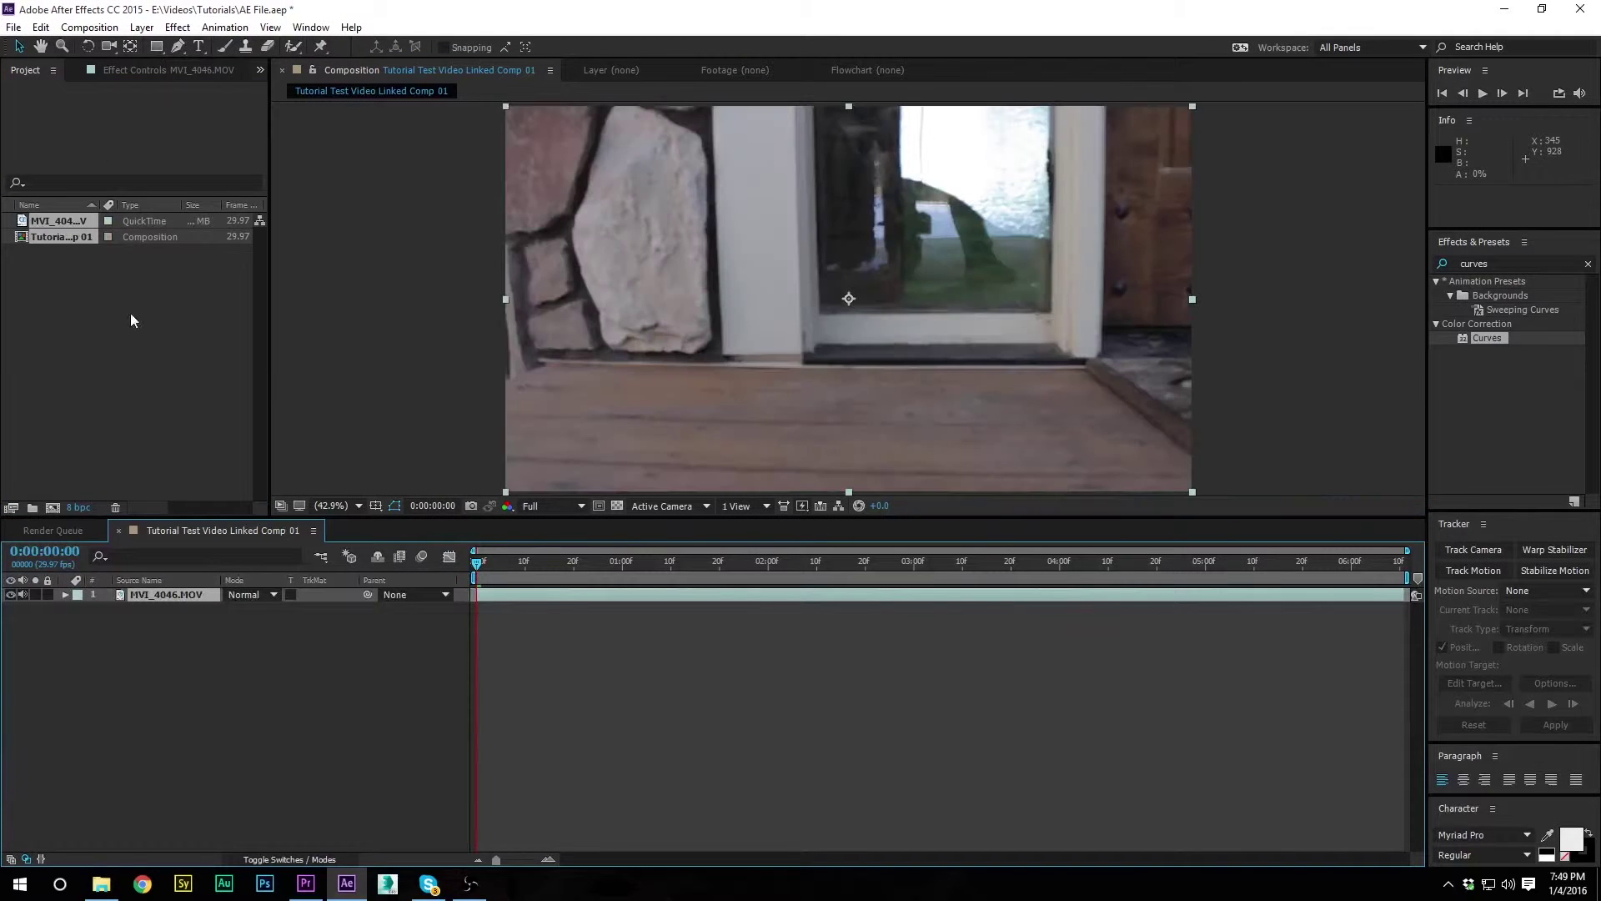
- Delete the Stereo Mixer effect from the MVI_4046.MOV layer and turn off the layer's audio
left_click(148, 70)
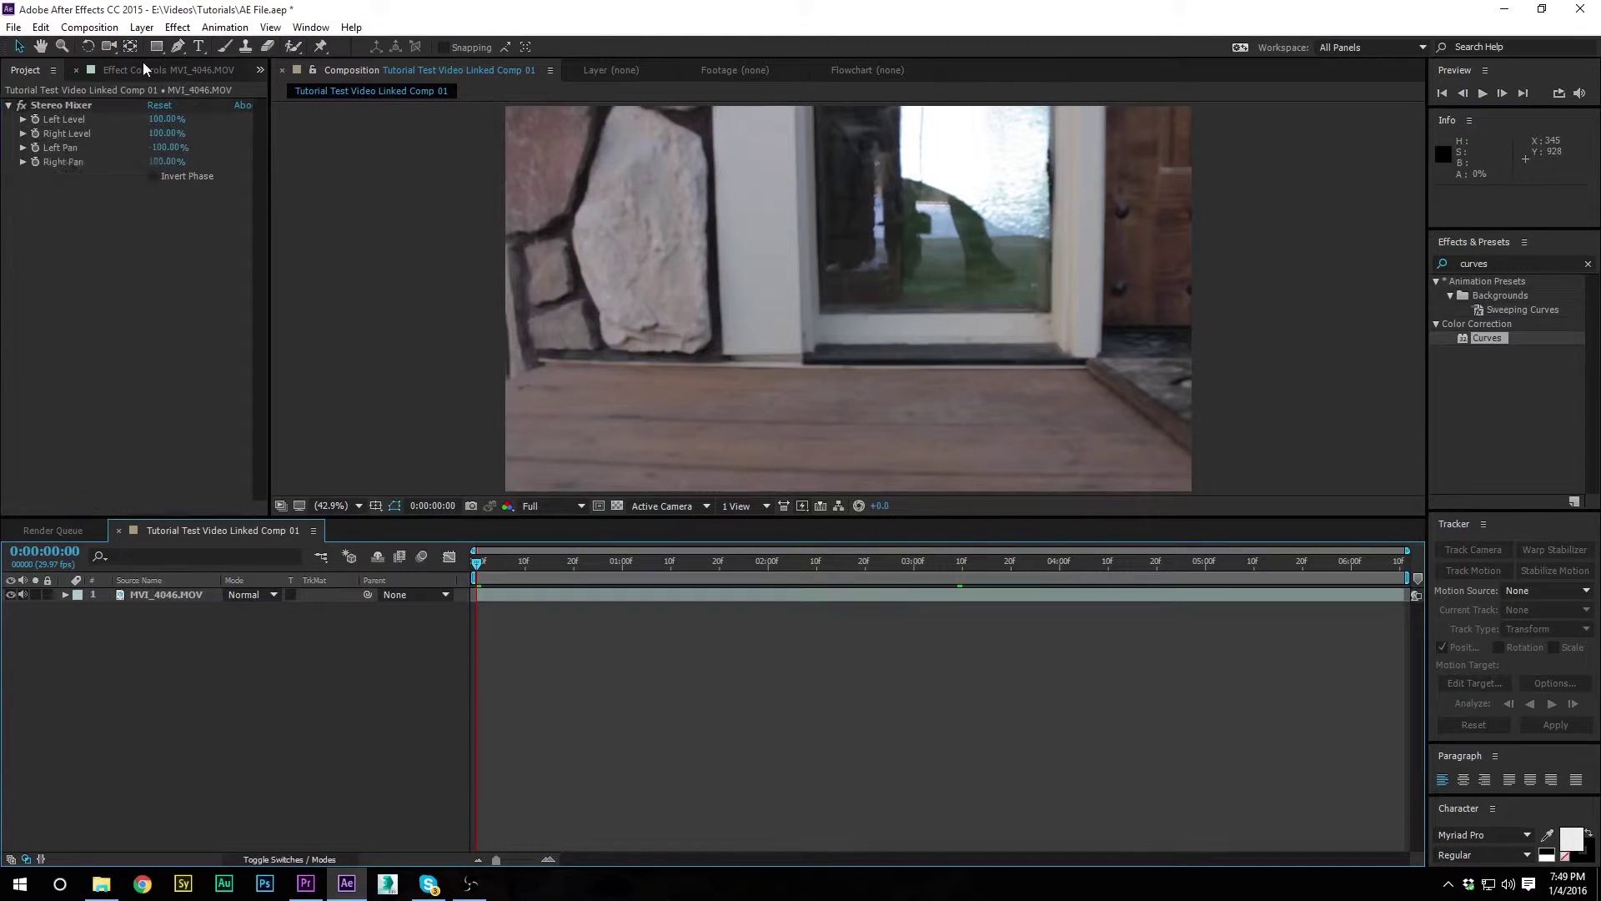
left_click(169, 593)
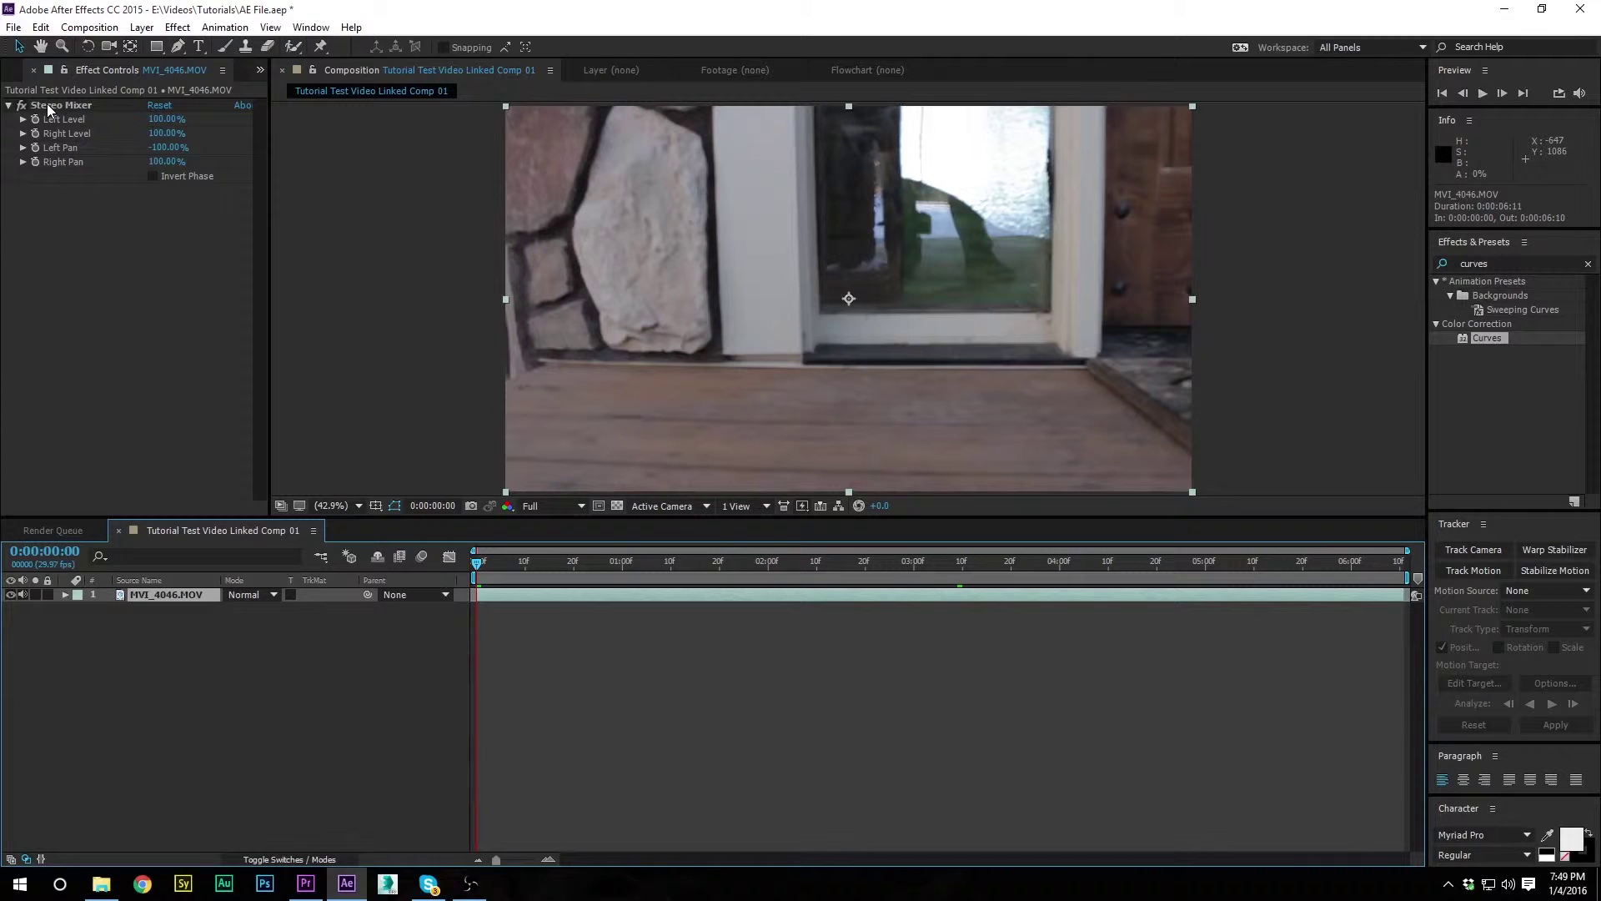
left_click(305, 883)
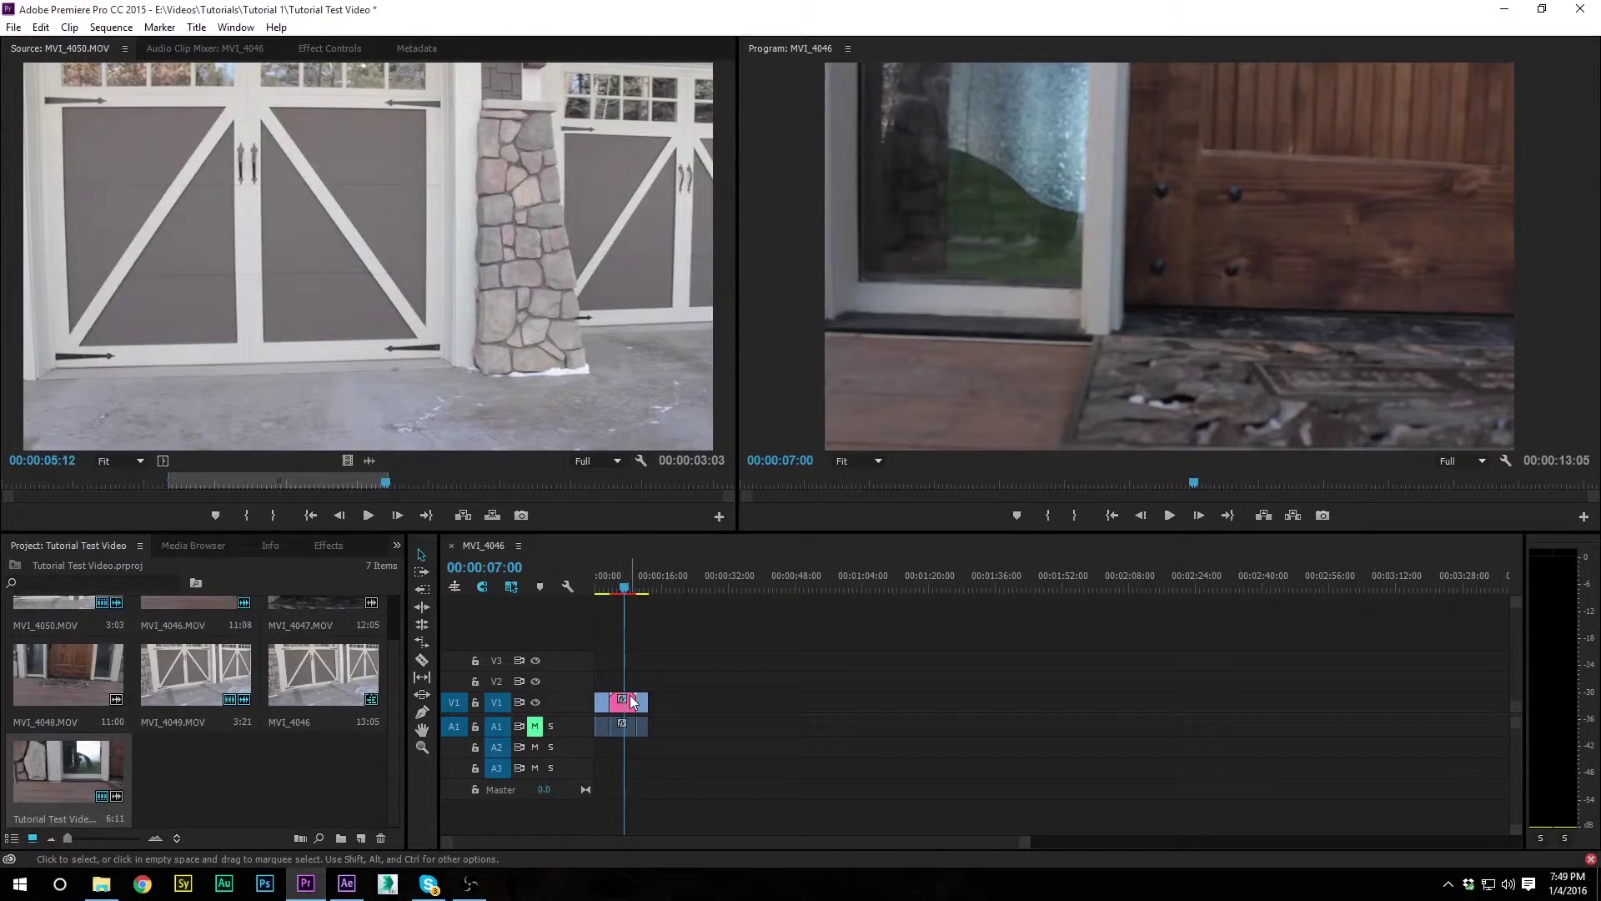
left_click(347, 883)
left_click(53, 105)
key("Delete")
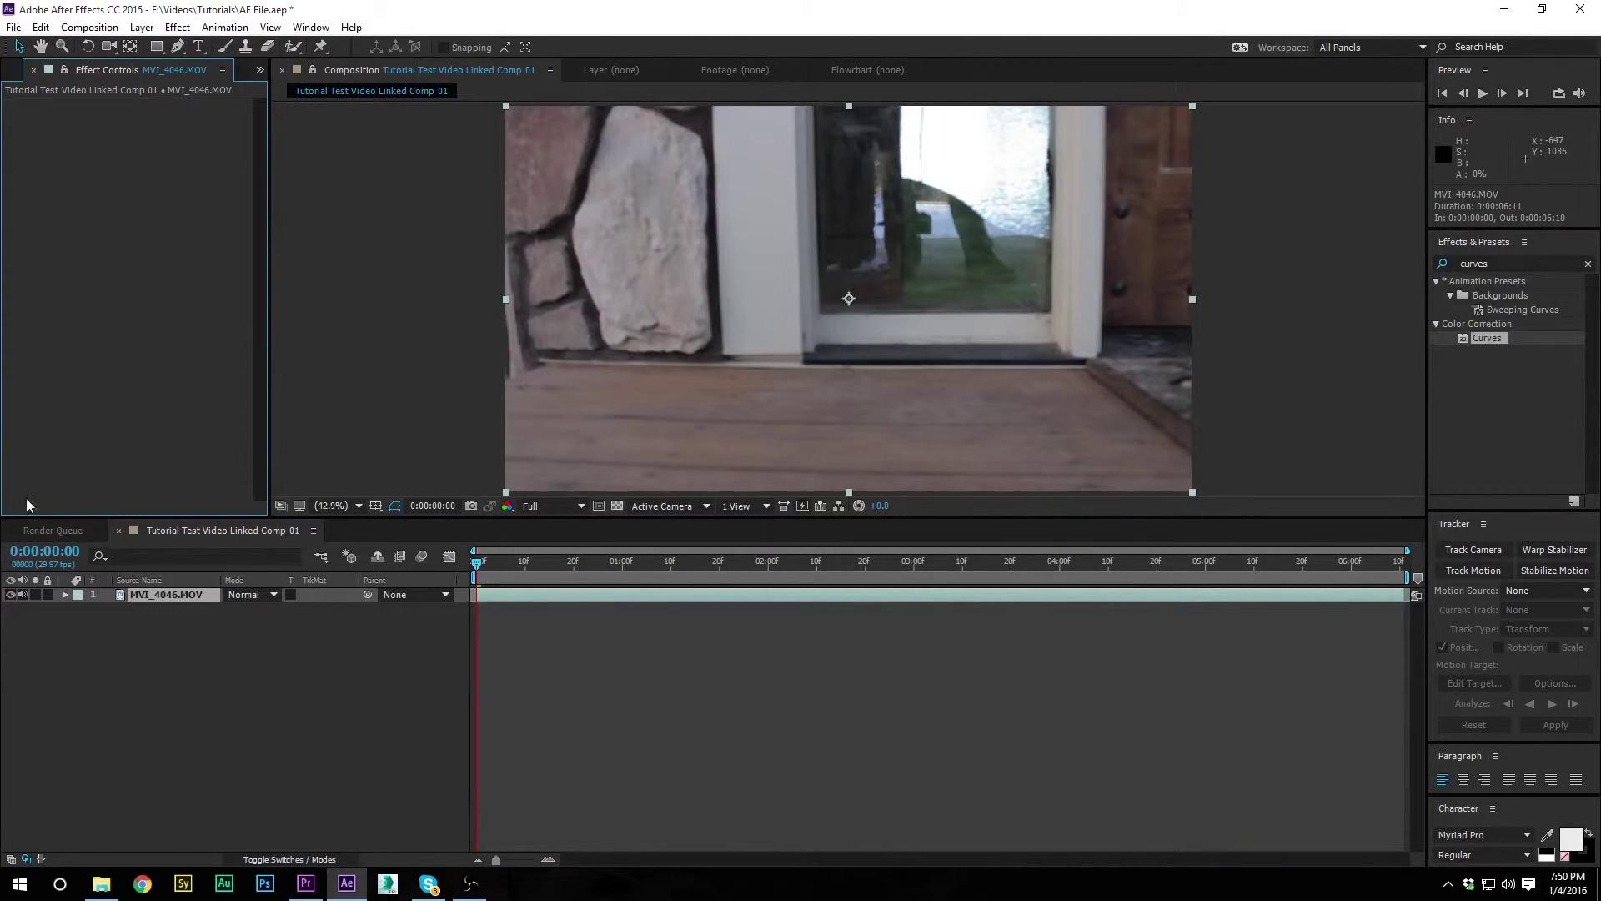
left_click(24, 595)
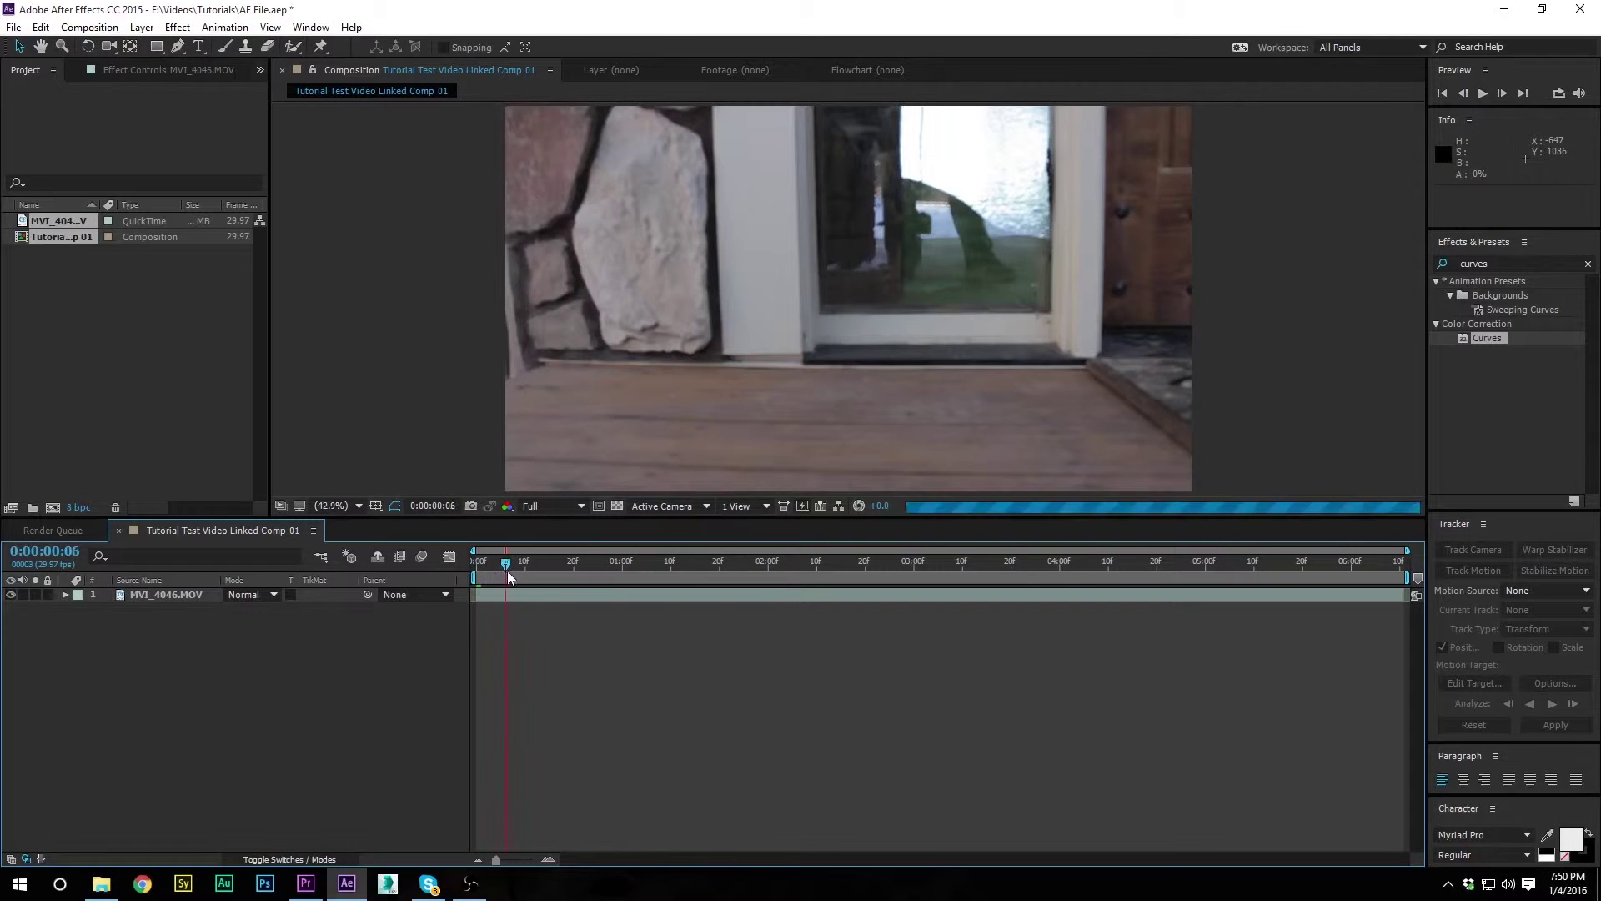
- Preview the composition from its first frame, then return the playhead to the start
left_click_drag(506, 568, 472, 562)
key("space")
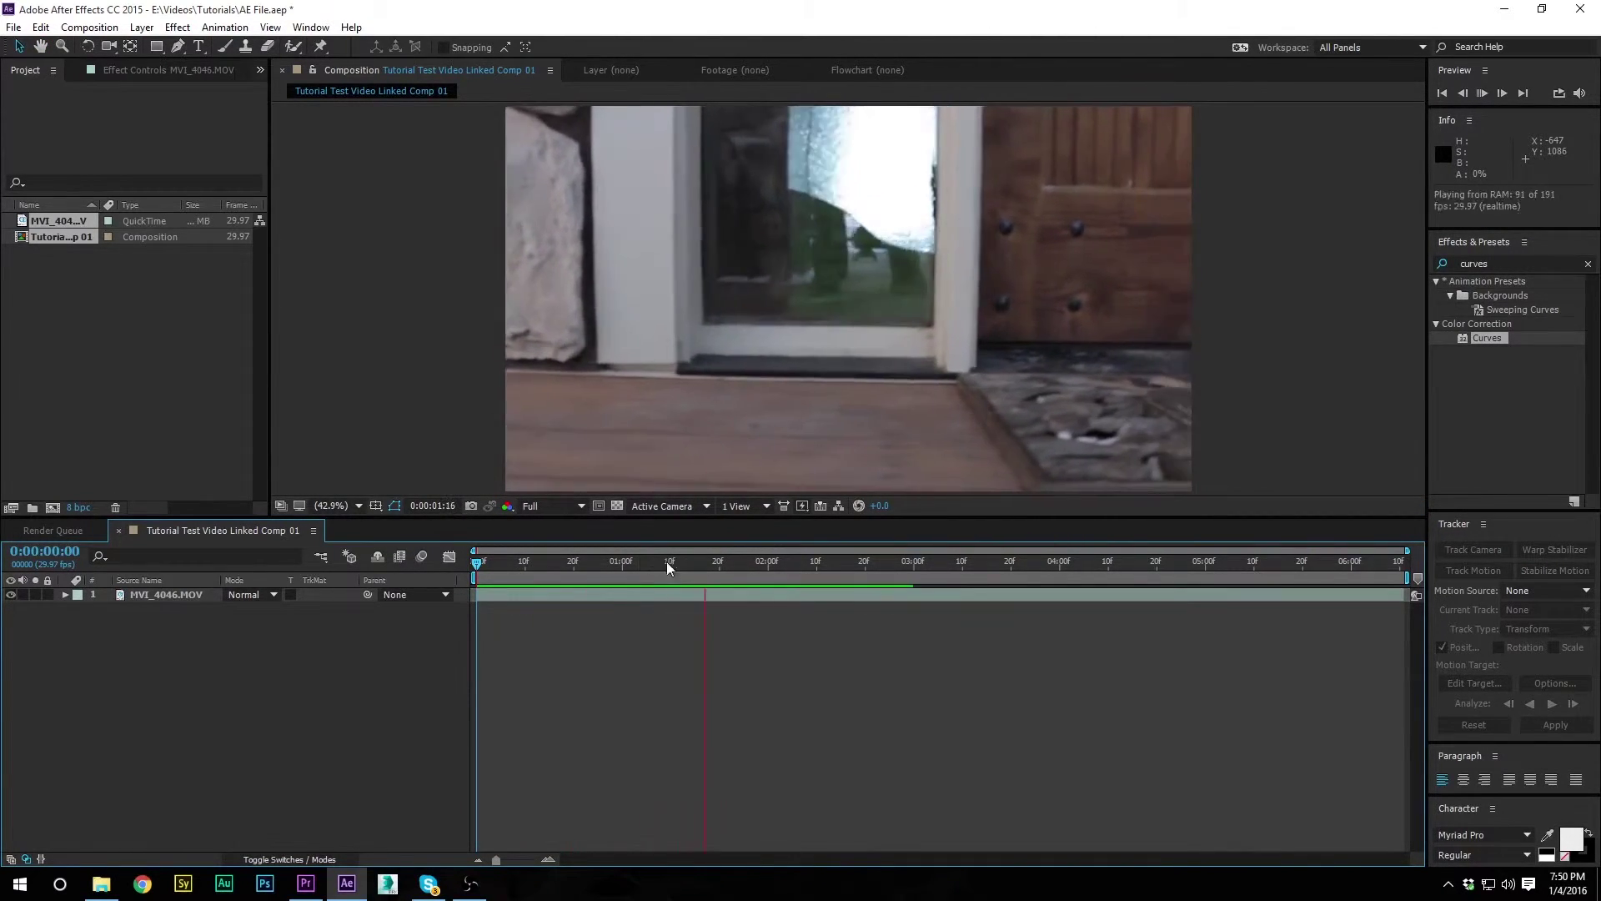
left_click_drag(1142, 574, 553, 577)
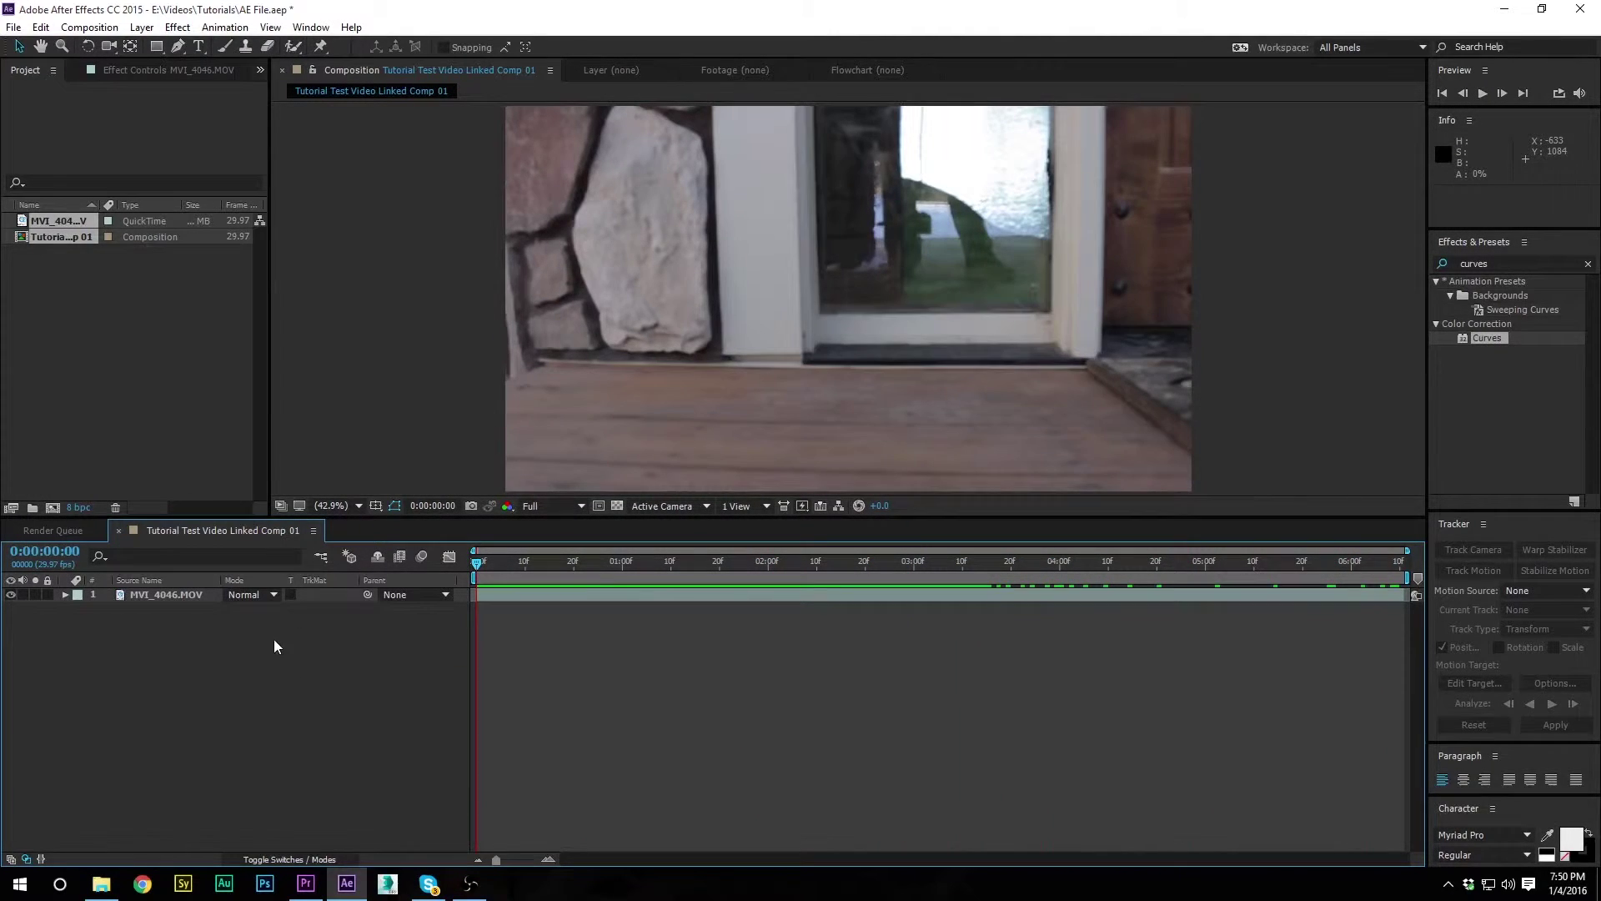
- Search the effects for "brightnes" and apply Brightness & Contrast to the MVI_4046.MOV layer
left_click_drag(1510, 277, 1355, 265)
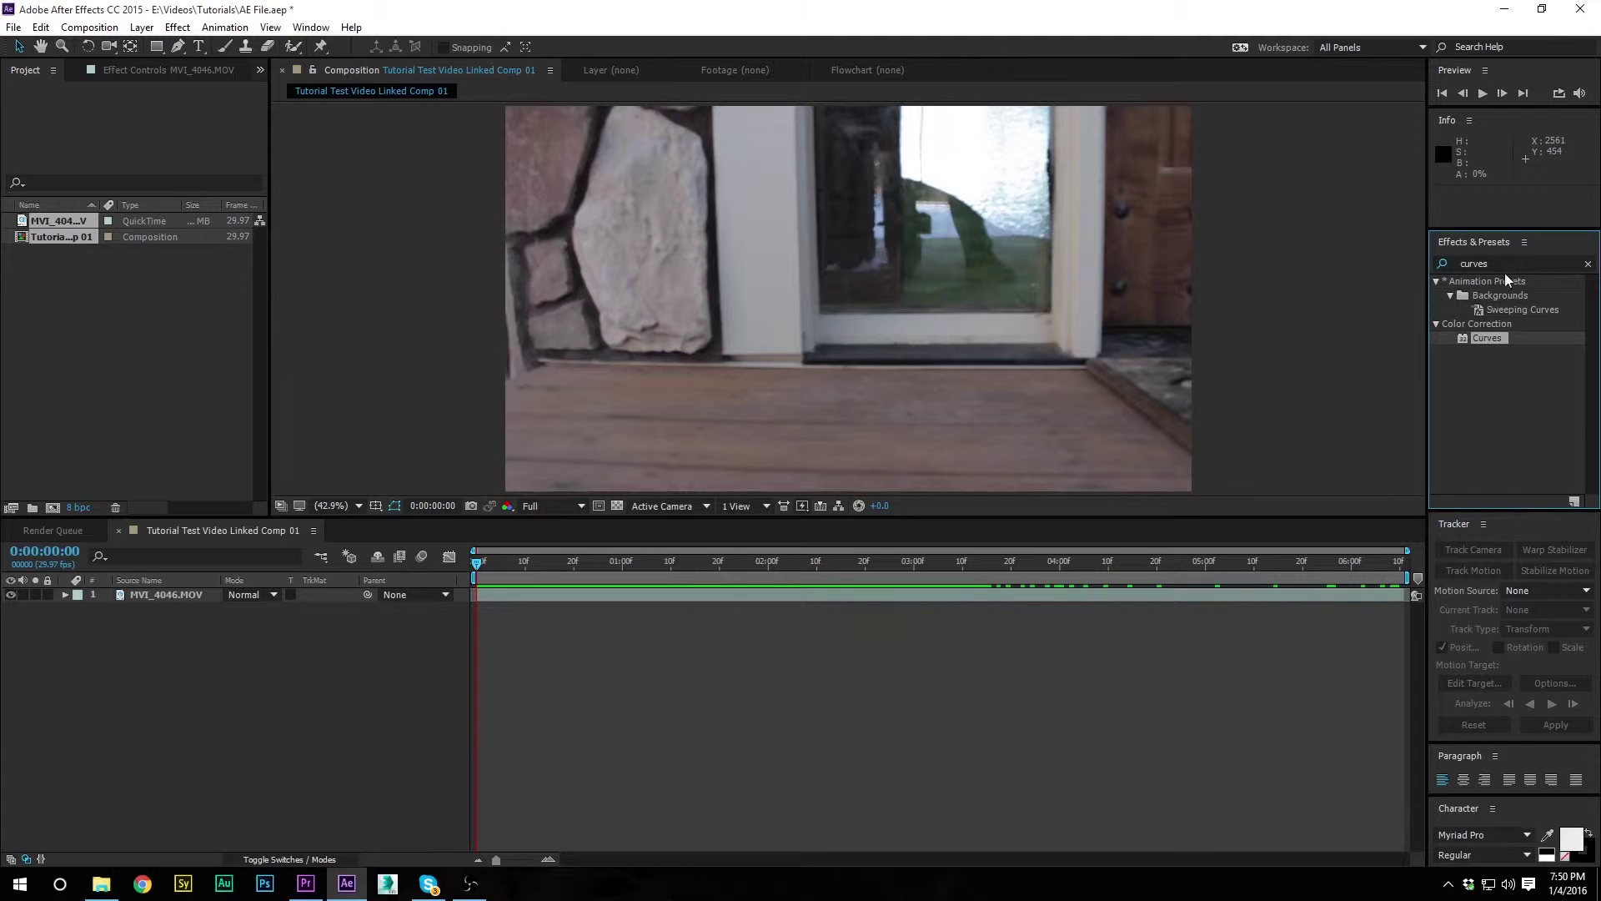
left_click_drag(1504, 268, 1357, 249)
type("brightnes")
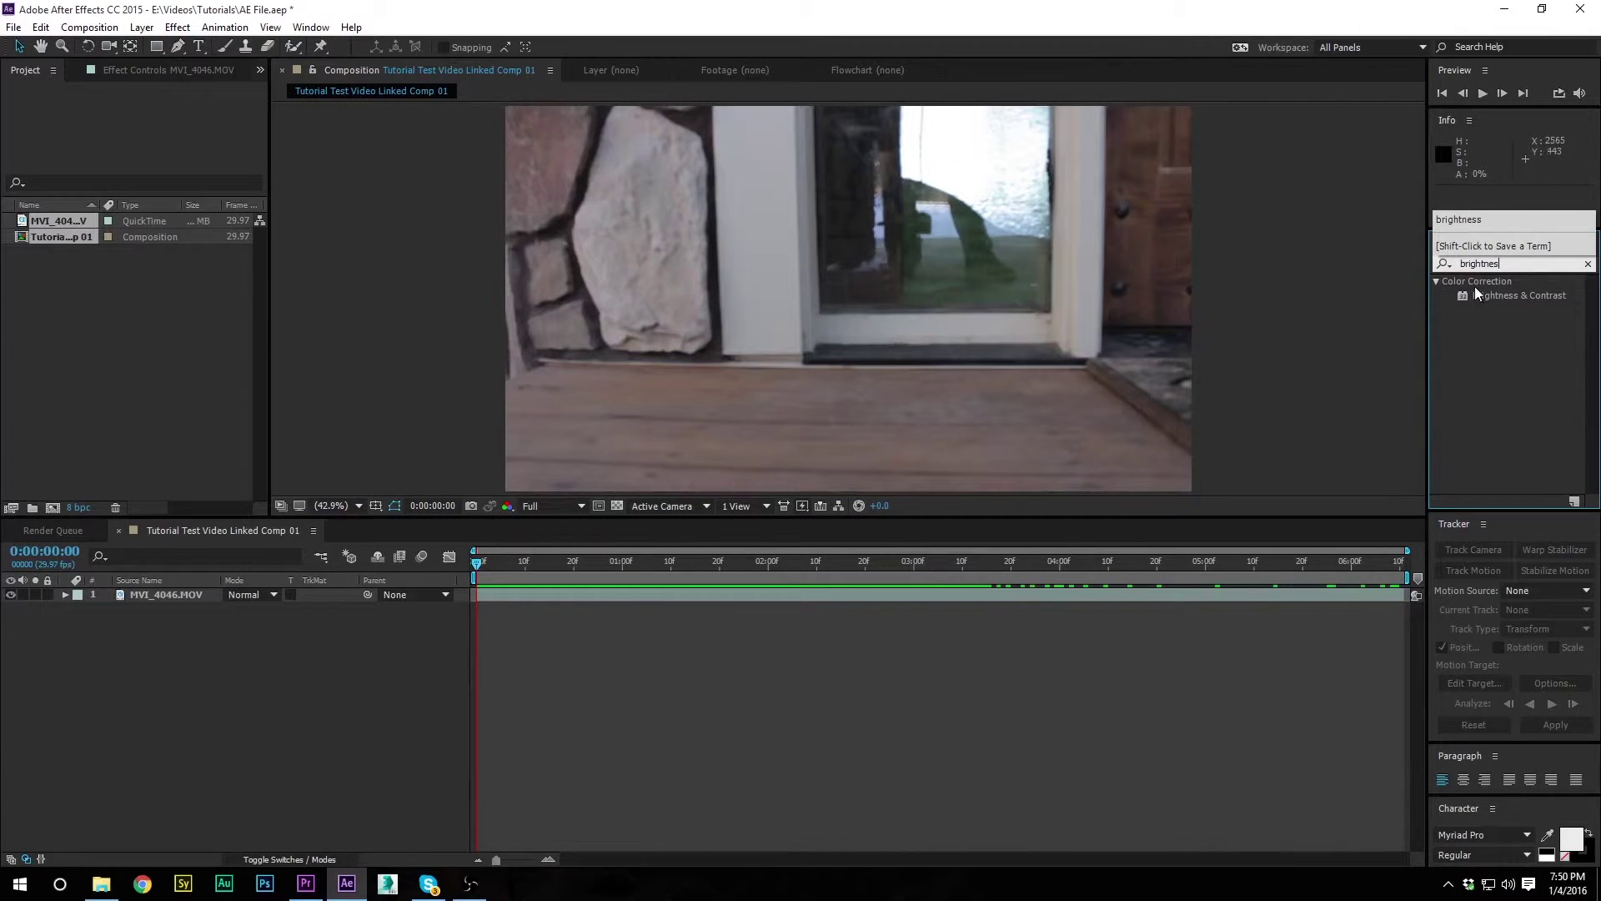
left_click_drag(1491, 295, 149, 599)
mouse_move(1524, 298)
left_mouse_down()
mouse_move(203, 603)
mouse_move(1529, 324)
left_mouse_up()
left_click(175, 28)
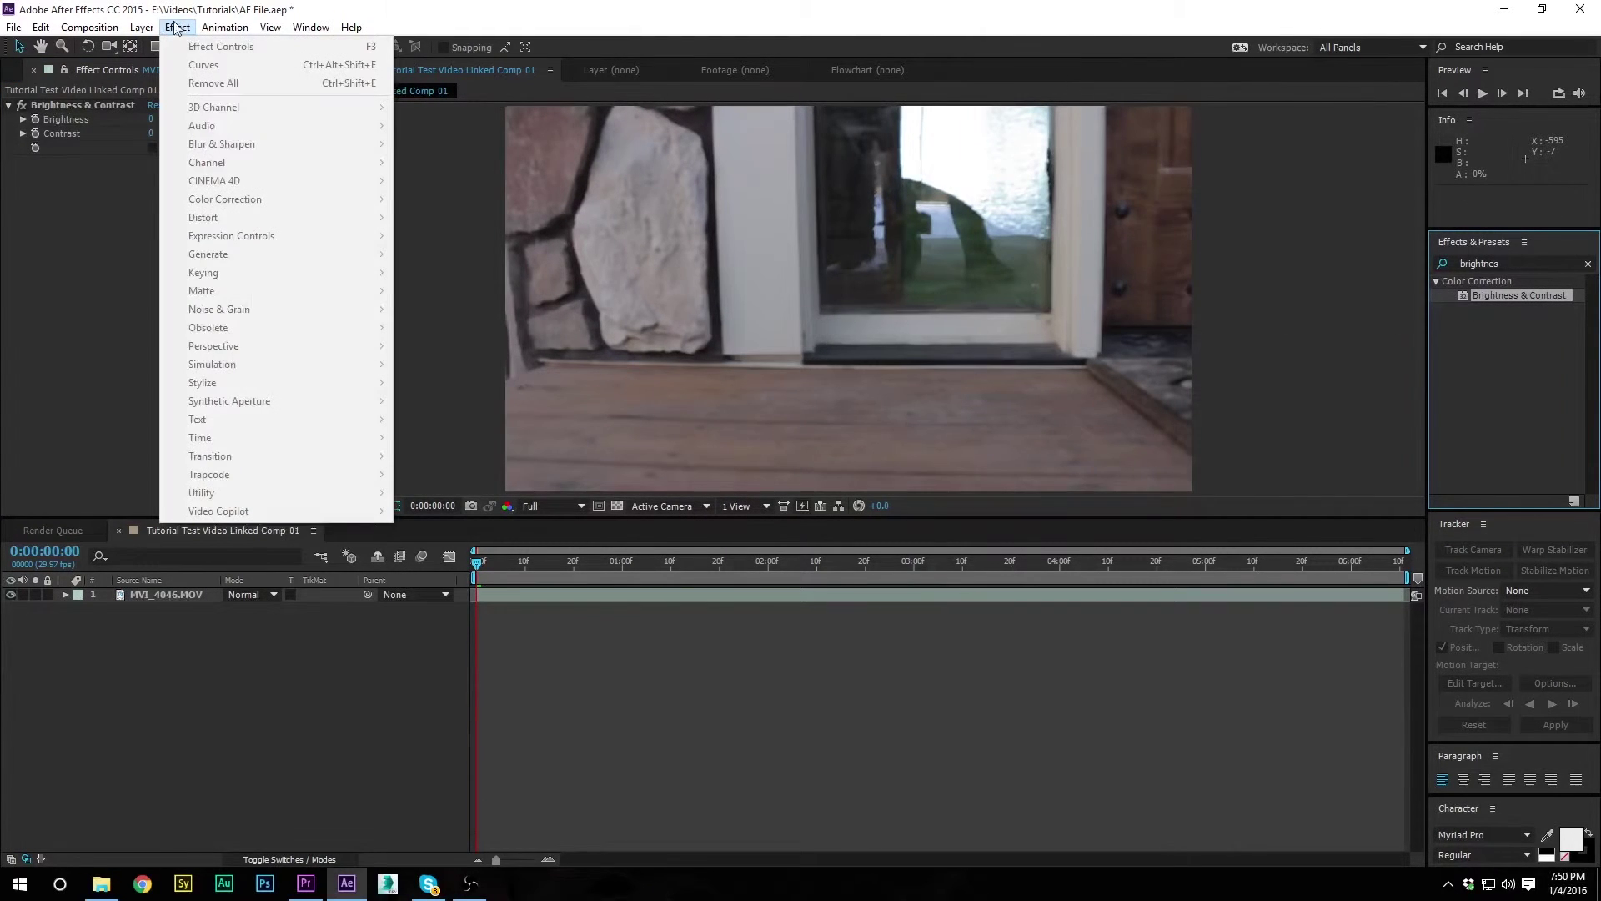
left_click(151, 586)
left_click(151, 589)
left_click(177, 27)
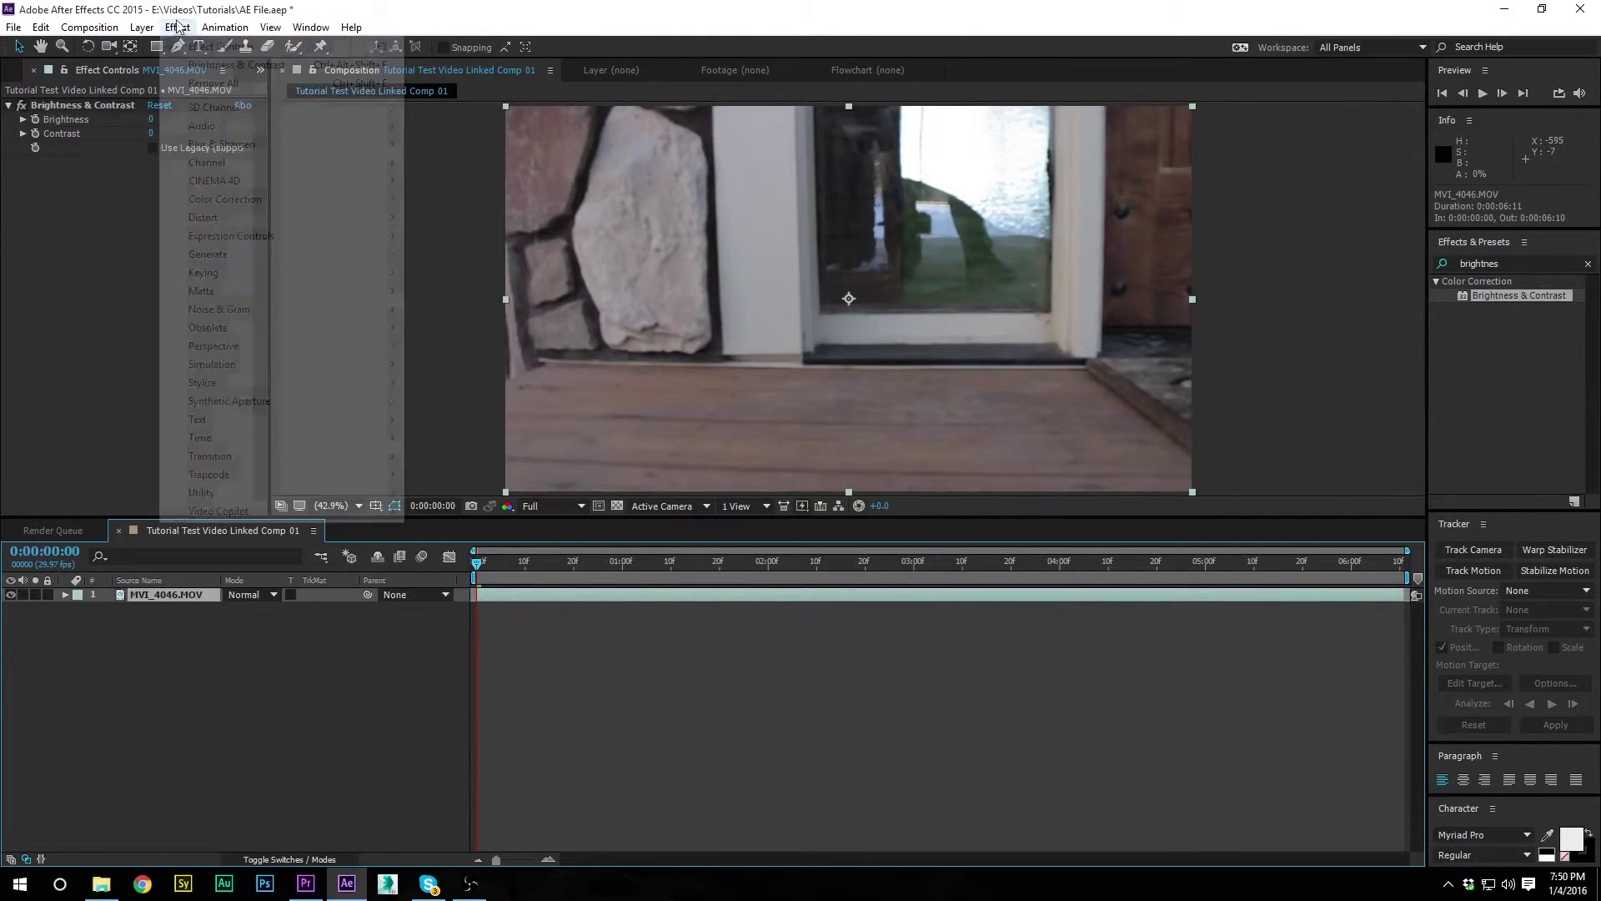
mouse_move(383, 200)
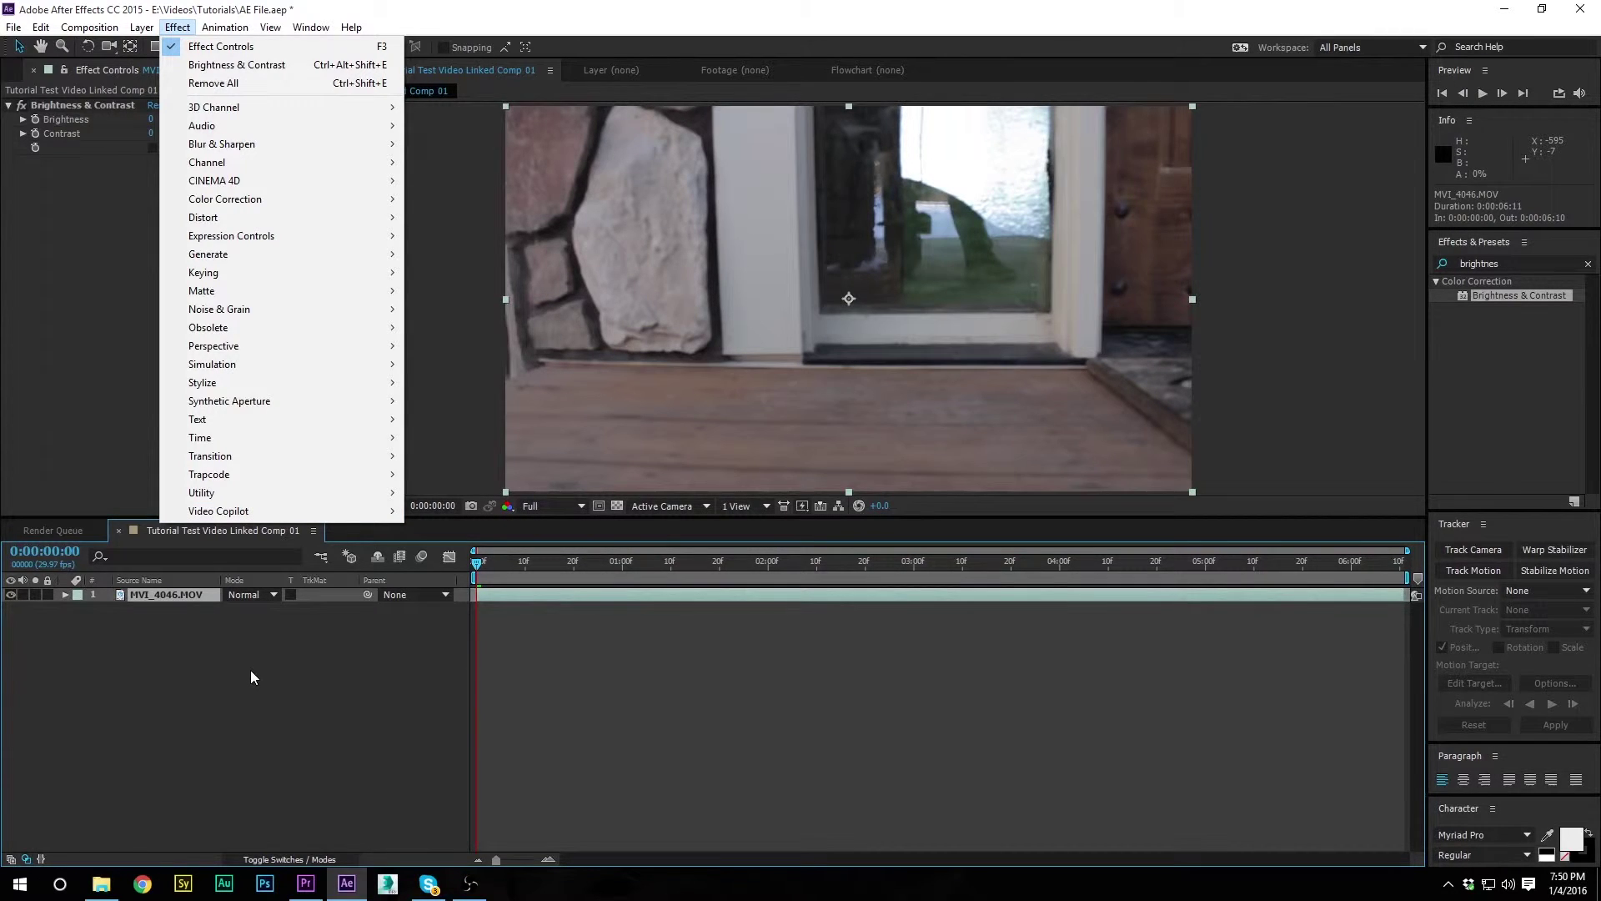
left_click(254, 677)
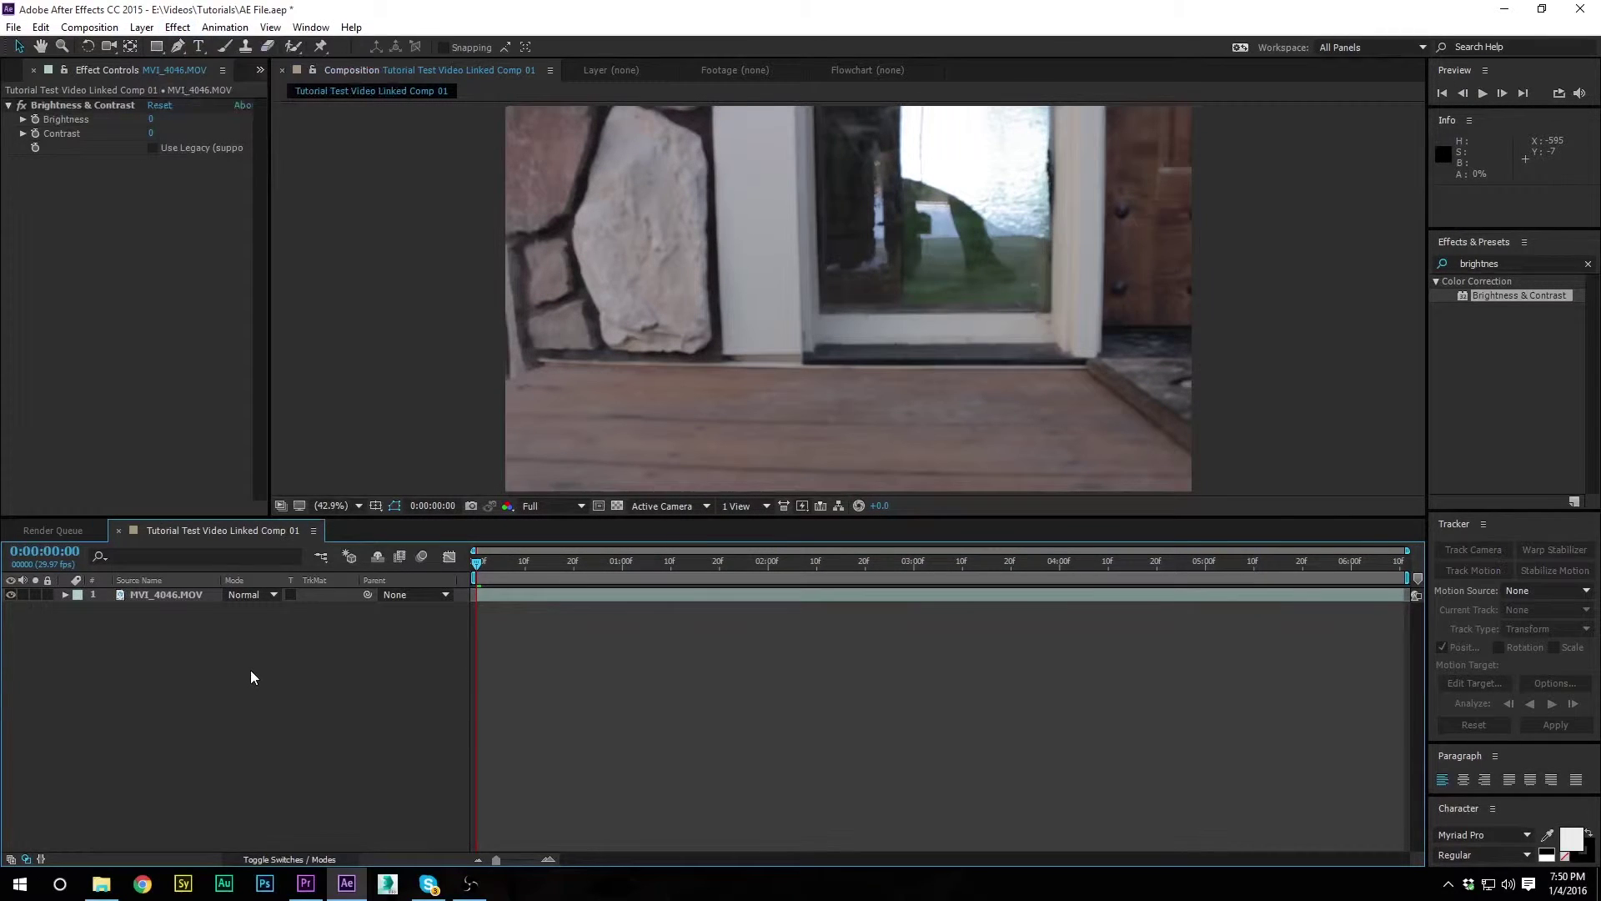
- Set the MVI_4046.MOV layer's Brightness to -7 and Contrast to 57
left_click(159, 596)
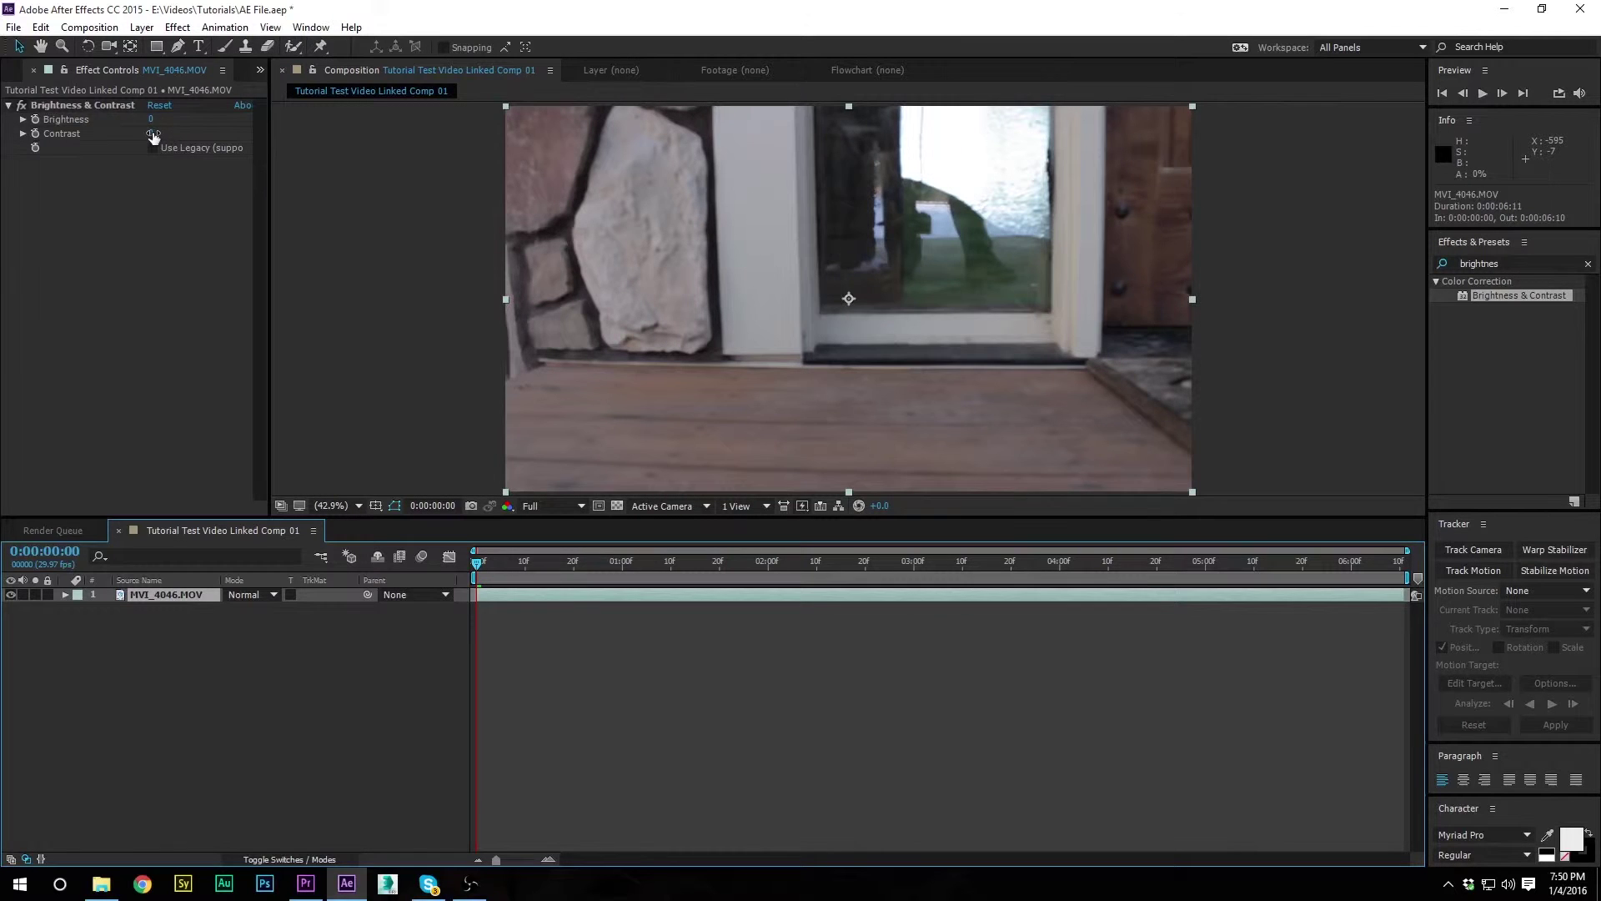
mouse_move(153, 135)
left_mouse_down()
mouse_move(183, 131)
mouse_move(119, 128)
mouse_move(215, 133)
mouse_move(140, 136)
mouse_move(181, 137)
mouse_move(165, 136)
left_mouse_up()
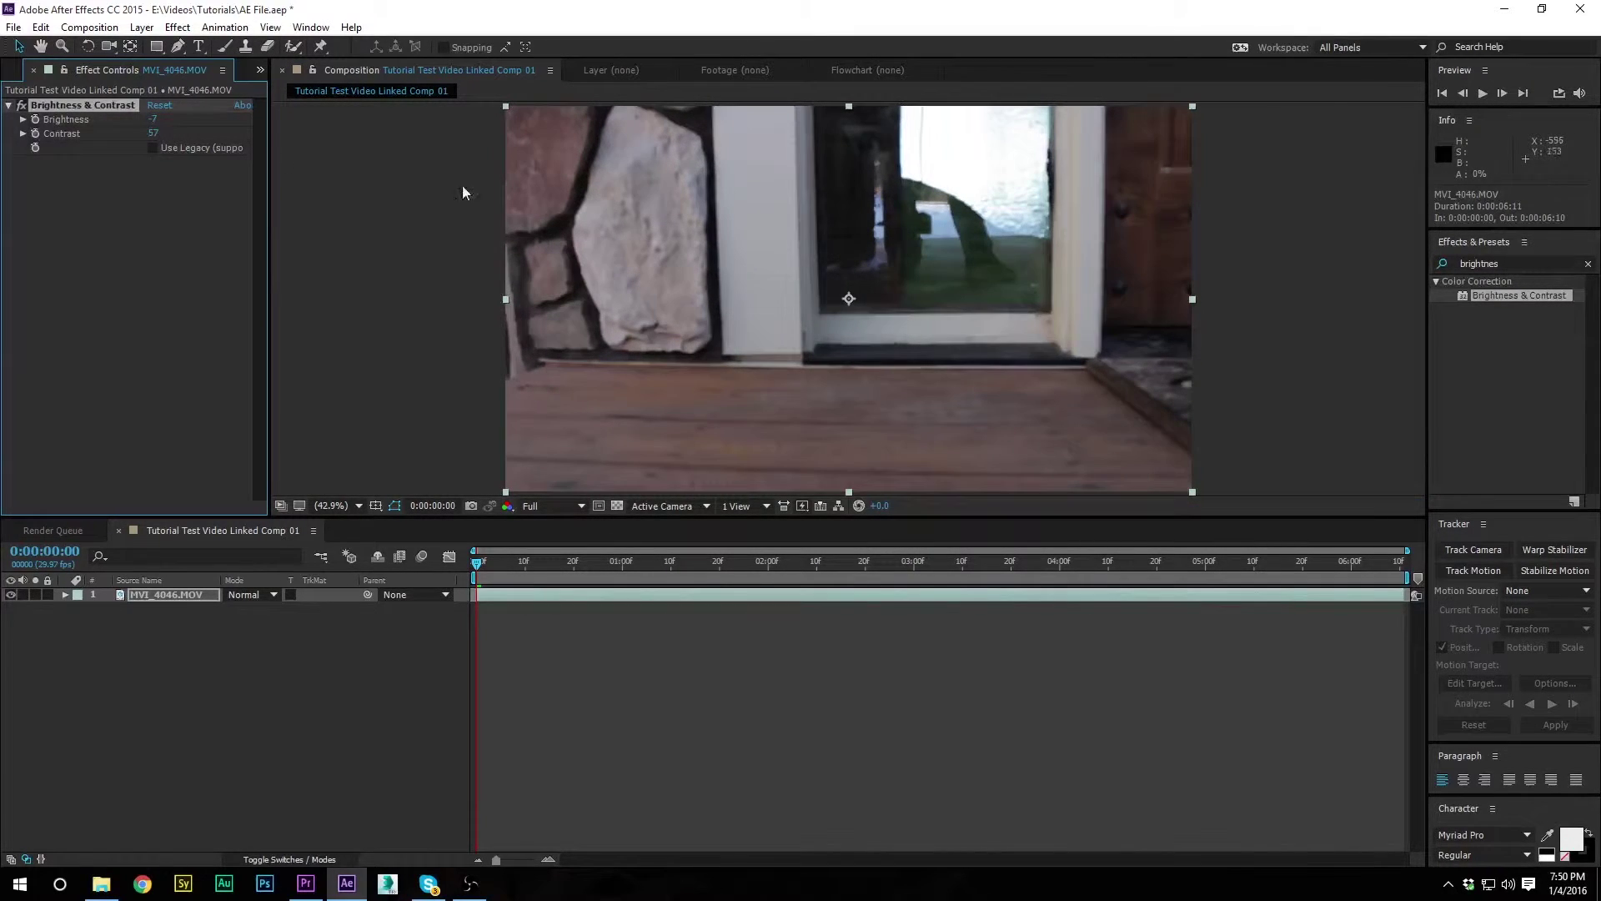
- Search the effects for "curves" and add the Curves effect below Brightness & Contrast on the MVI_4046.MOV layer
double_click(1520, 265)
type("curves")
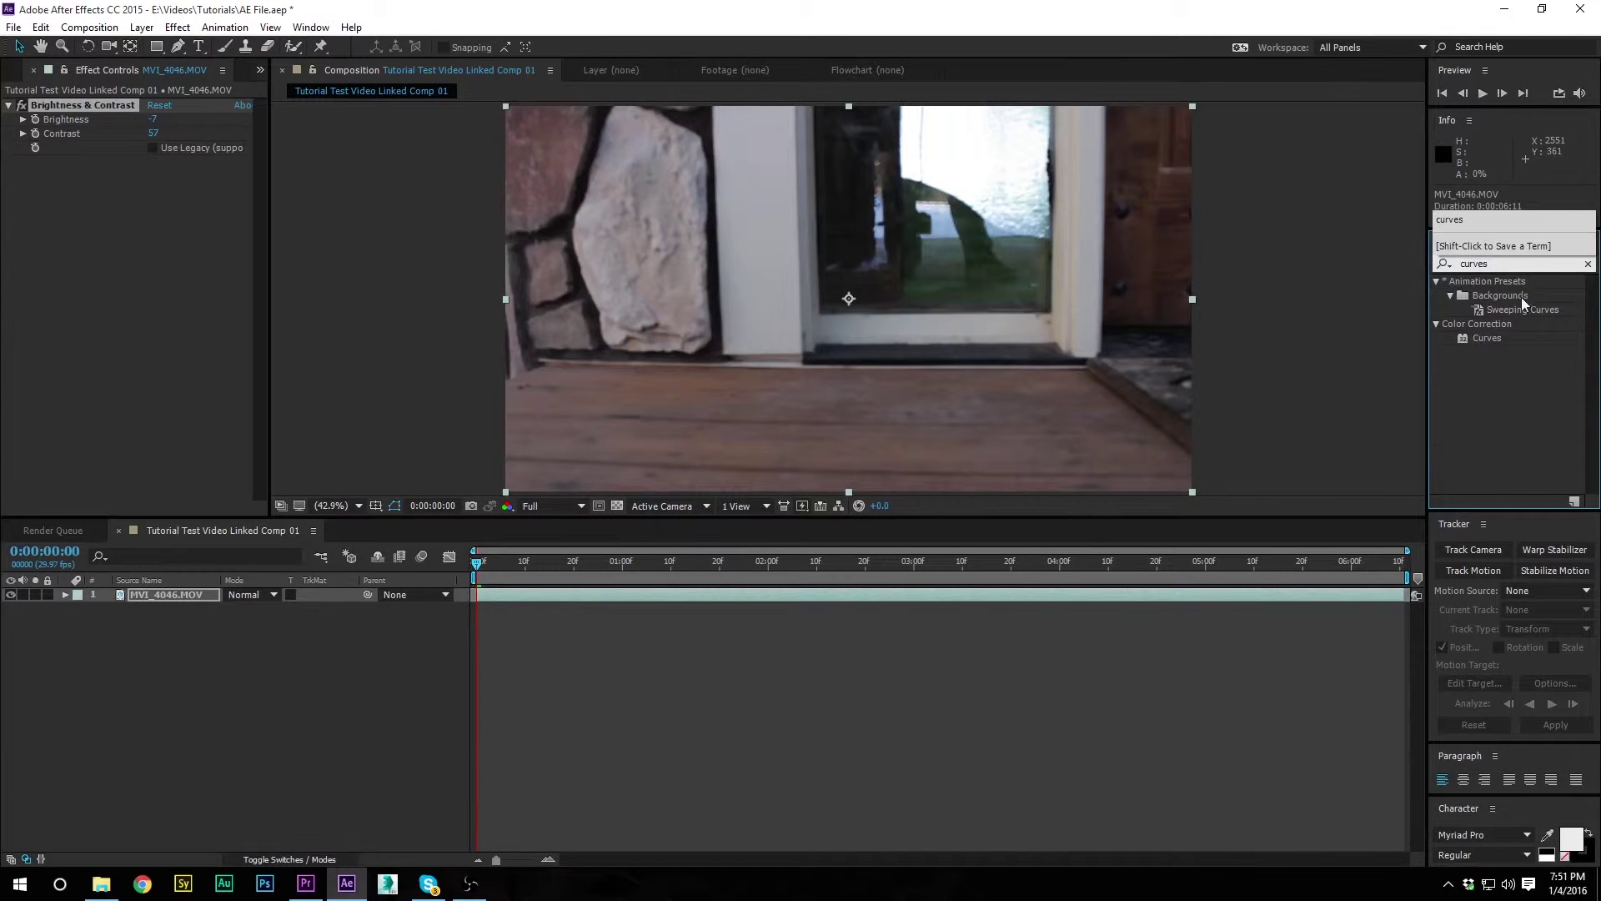
left_click_drag(1487, 338, 78, 286)
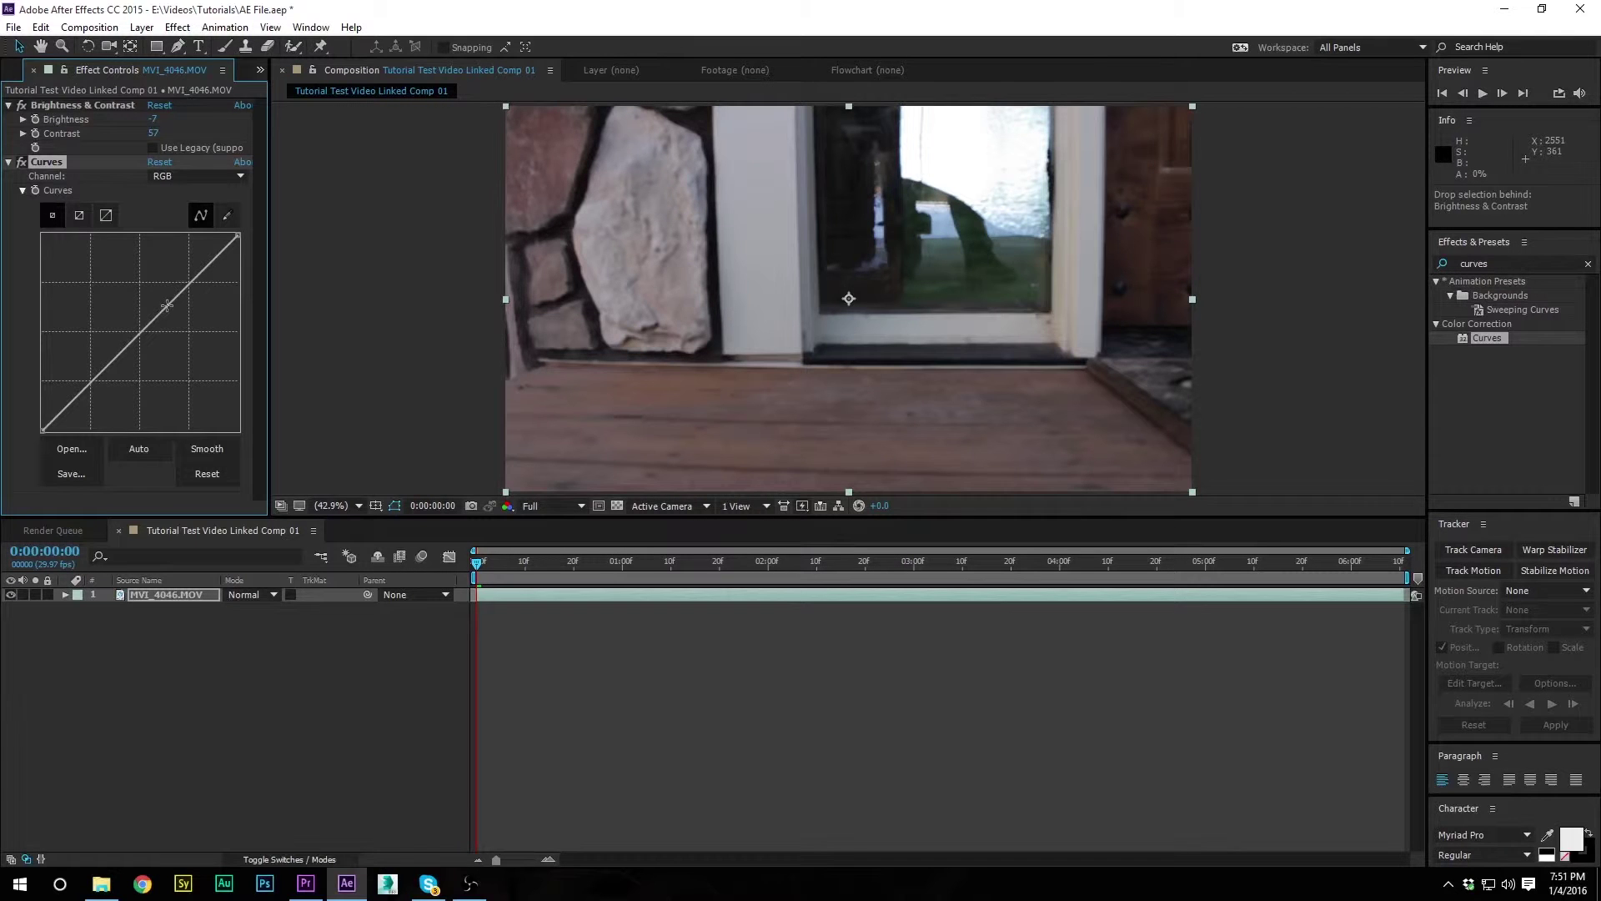
left_click_drag(165, 306, 301, 141)
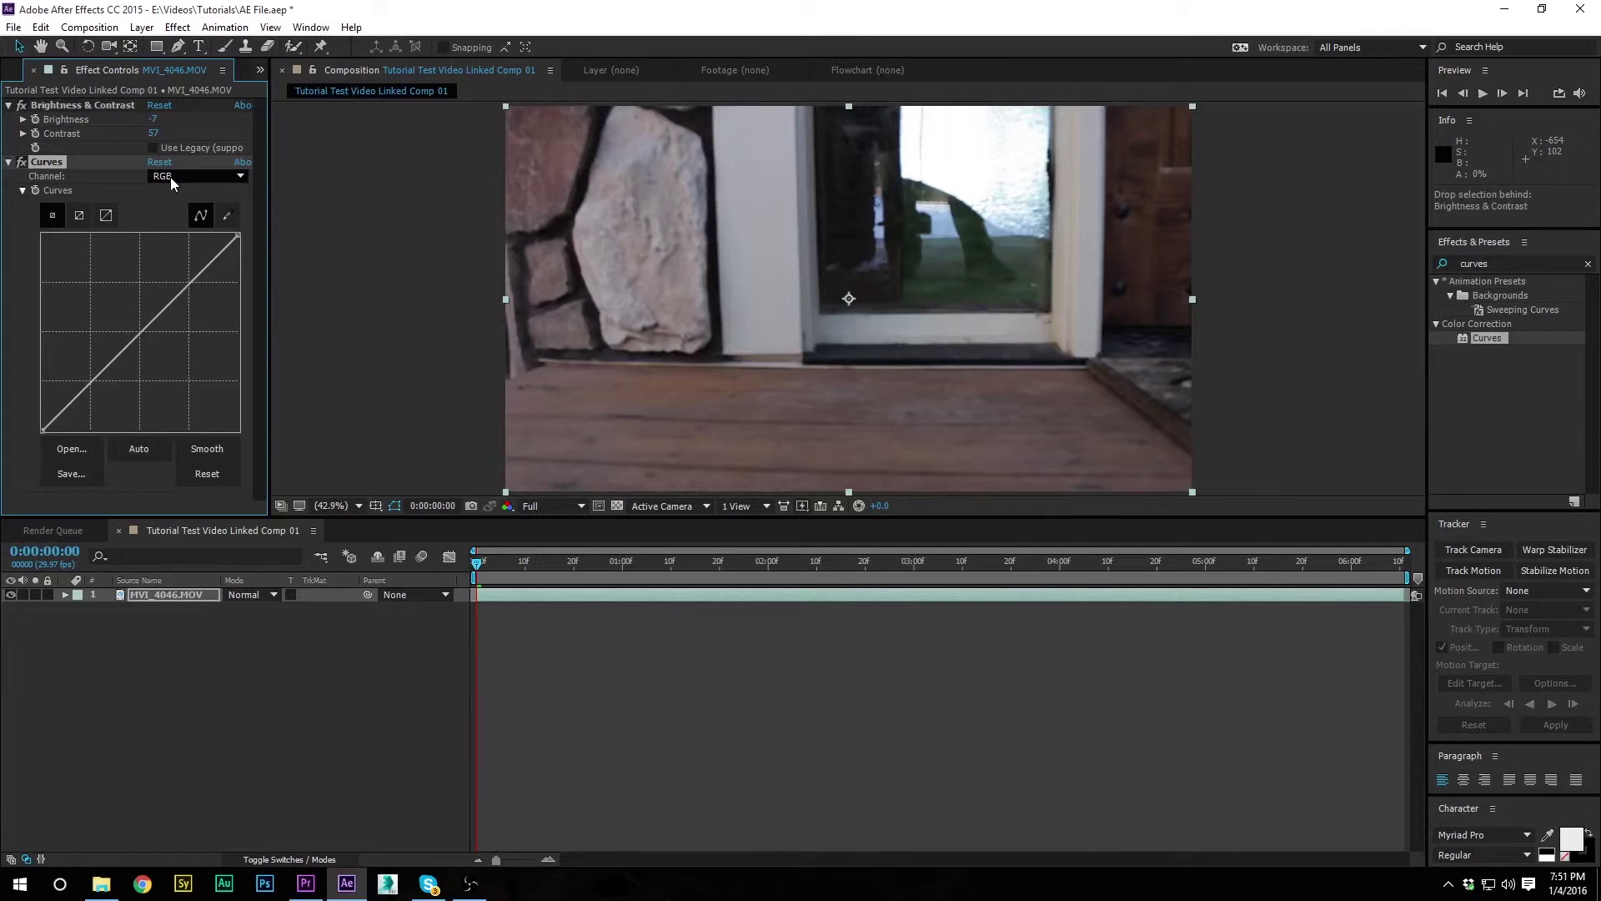
left_click(171, 178)
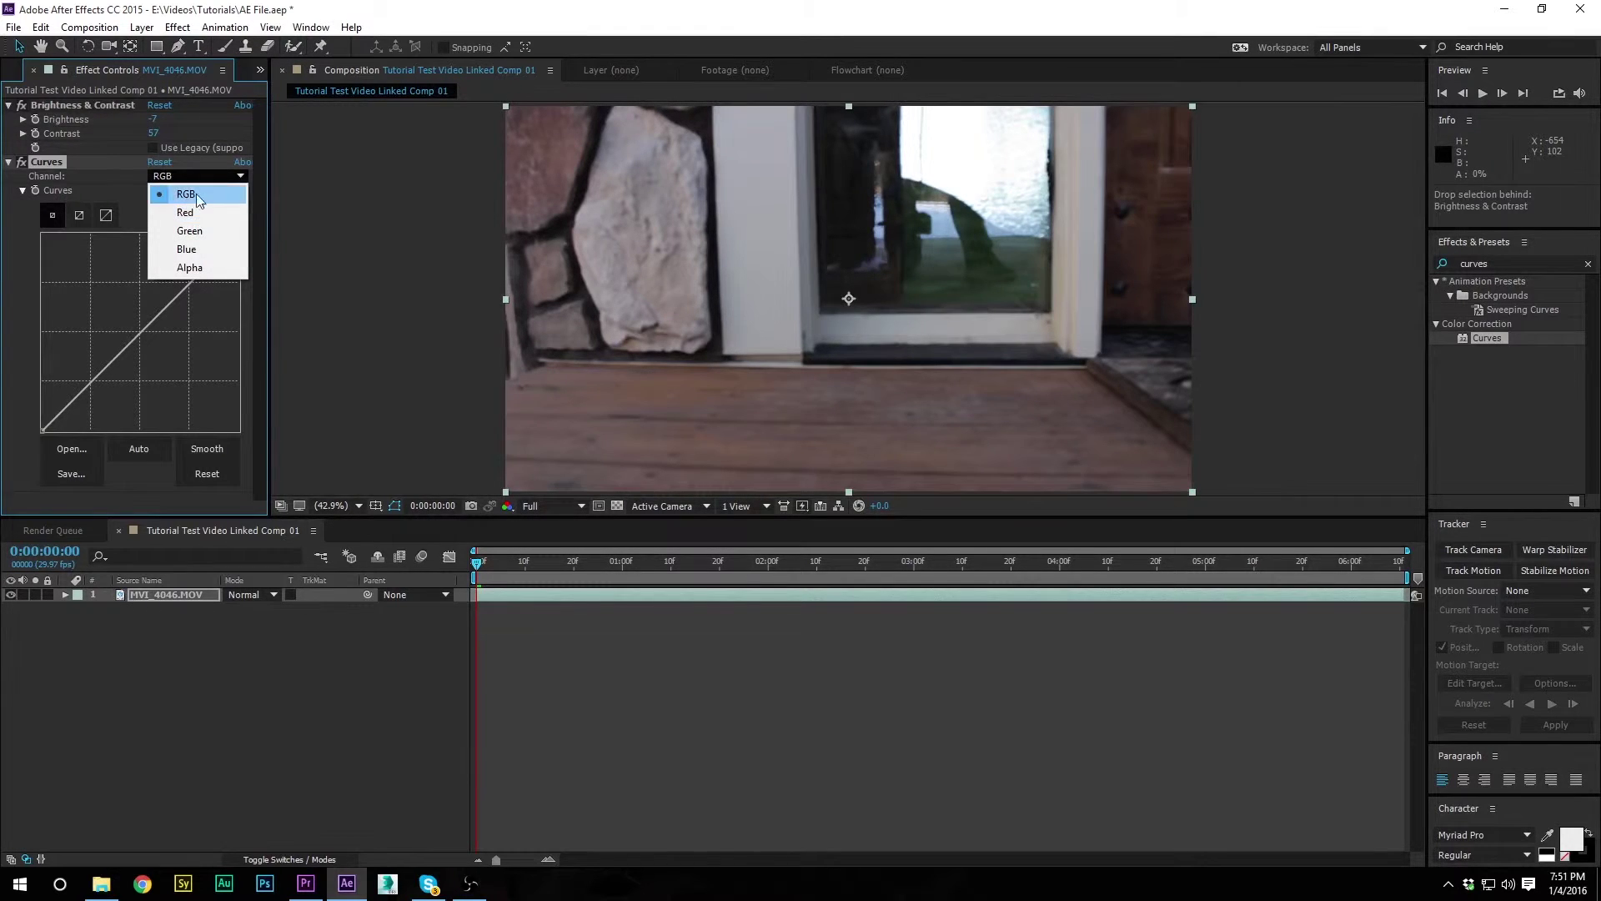
left_click(120, 191)
- Bend the Curves effect's Red channel below the diagonal to reduce red in the image
left_click(176, 178)
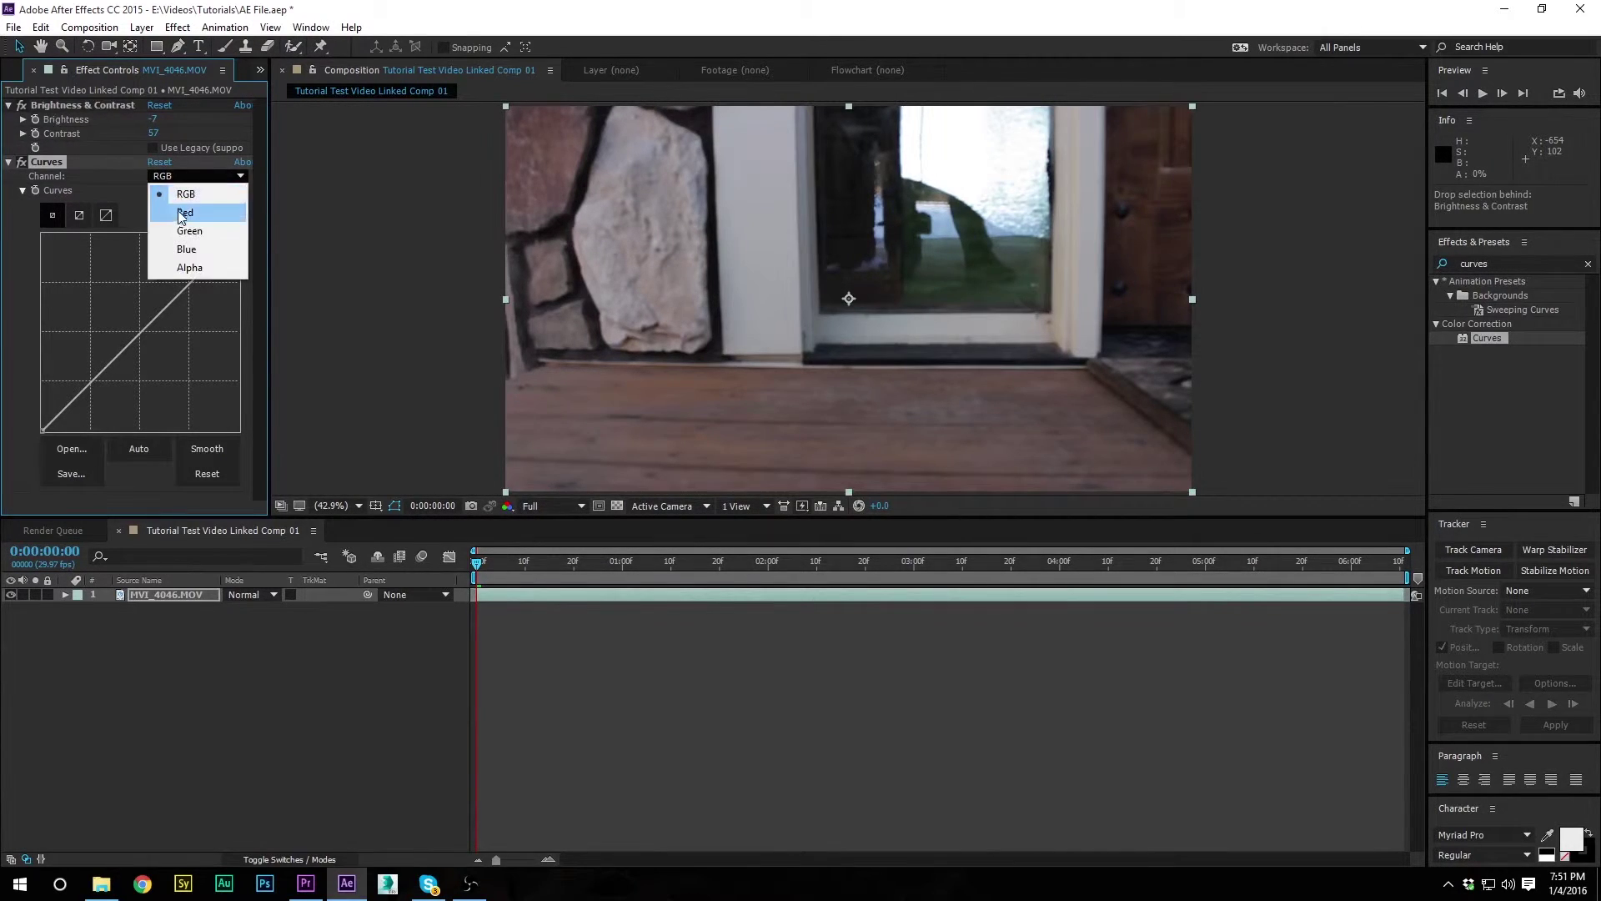
left_click(185, 213)
left_click_drag(159, 315, 126, 275)
left_click(181, 177)
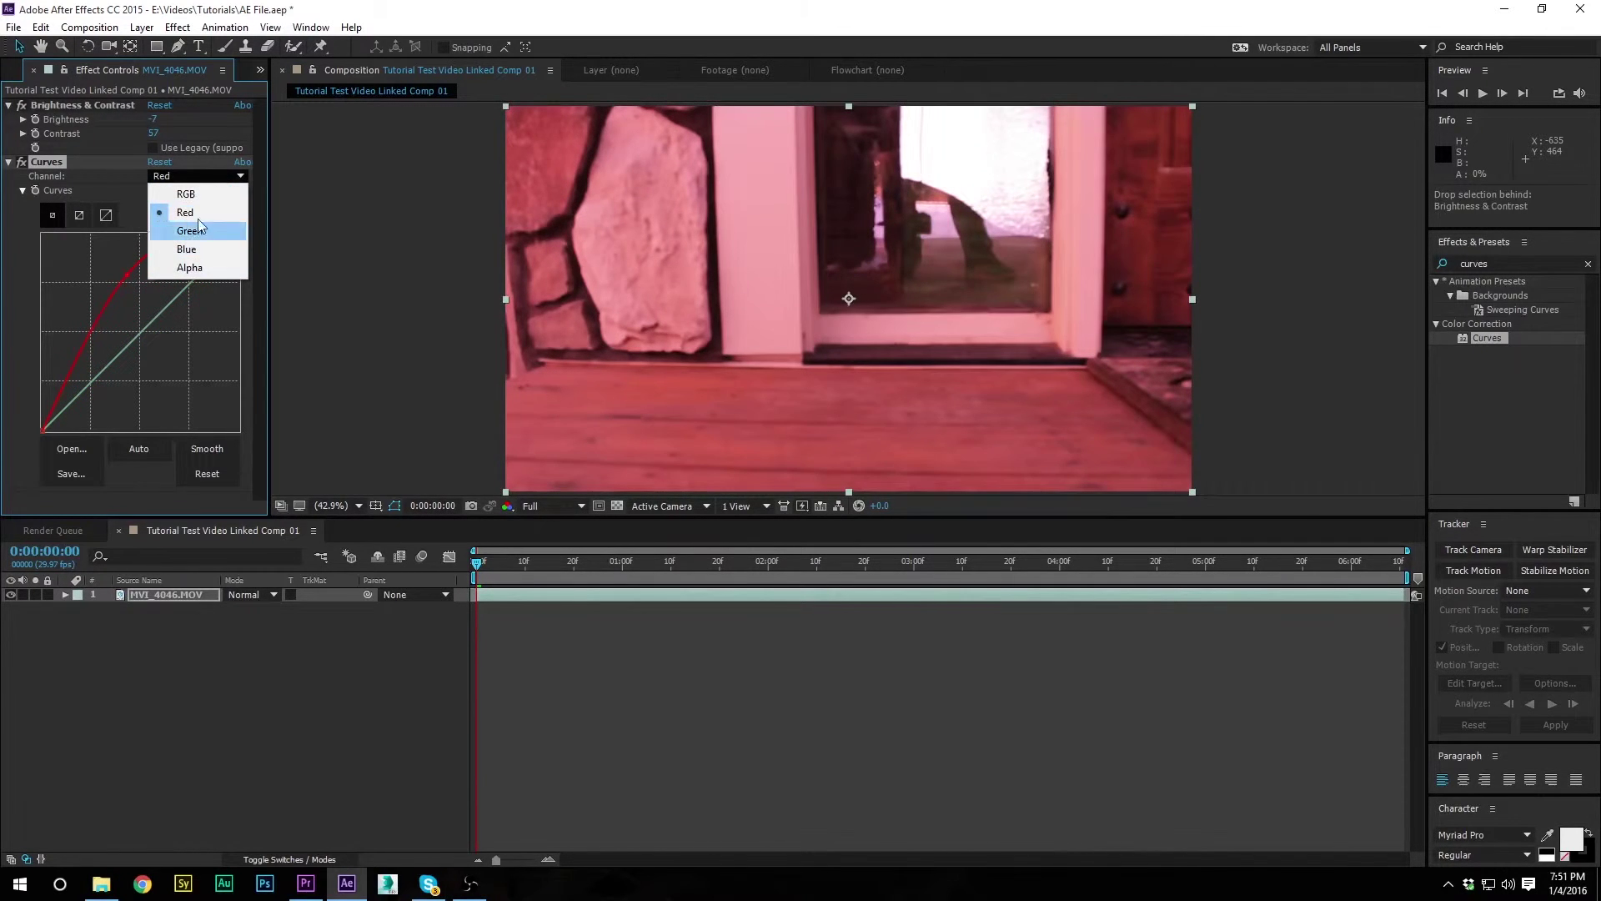
left_click(213, 216)
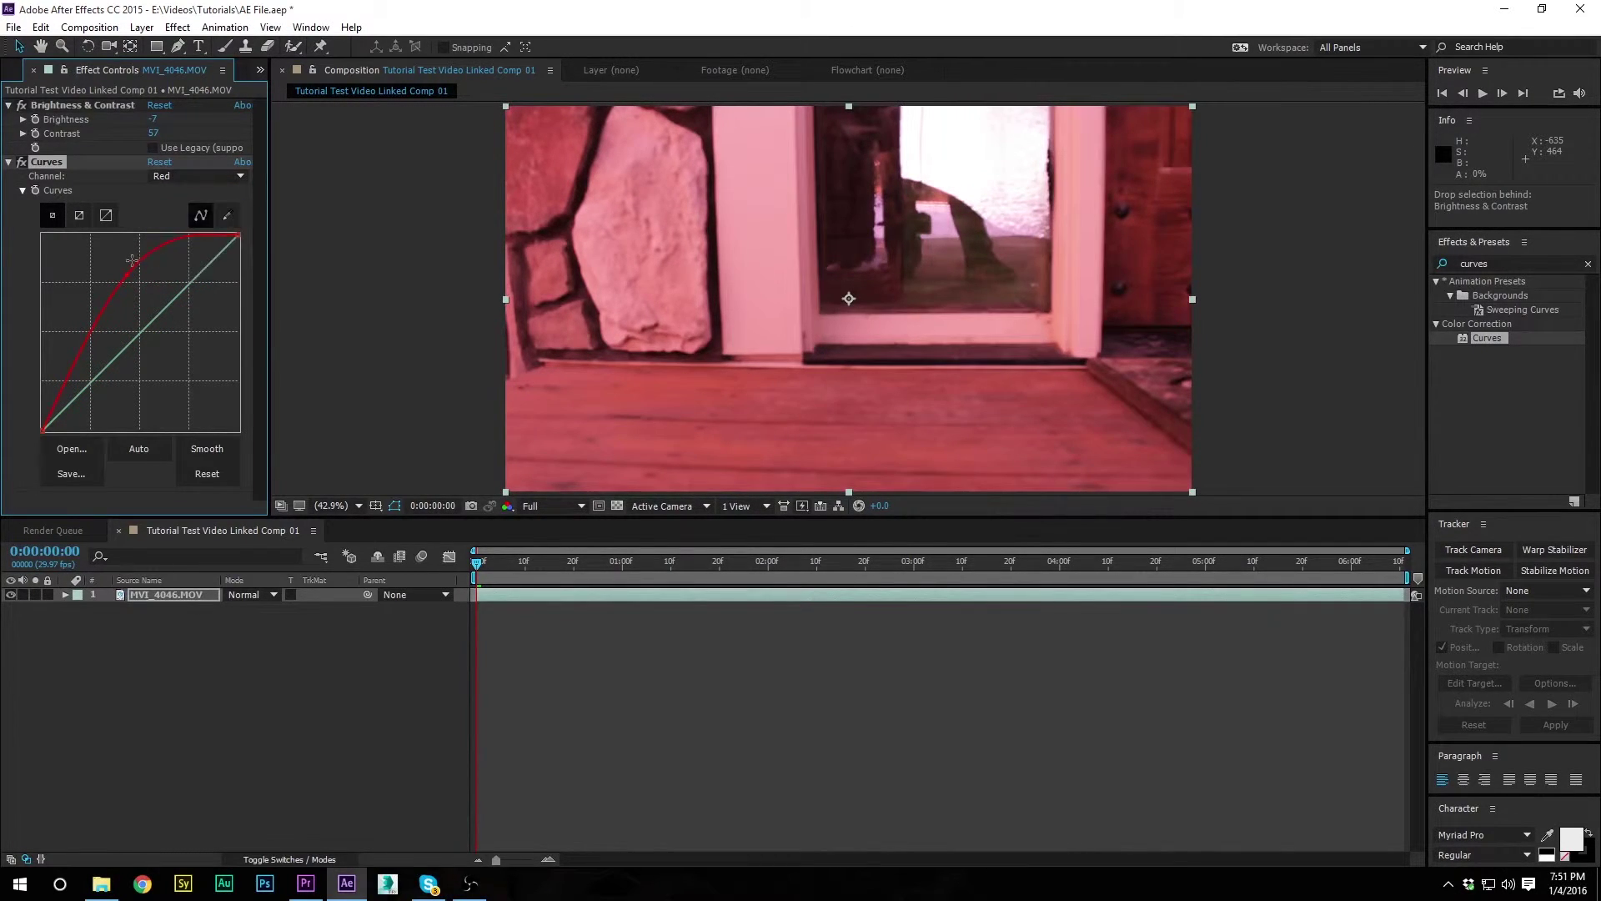
left_click_drag(132, 296, 169, 347)
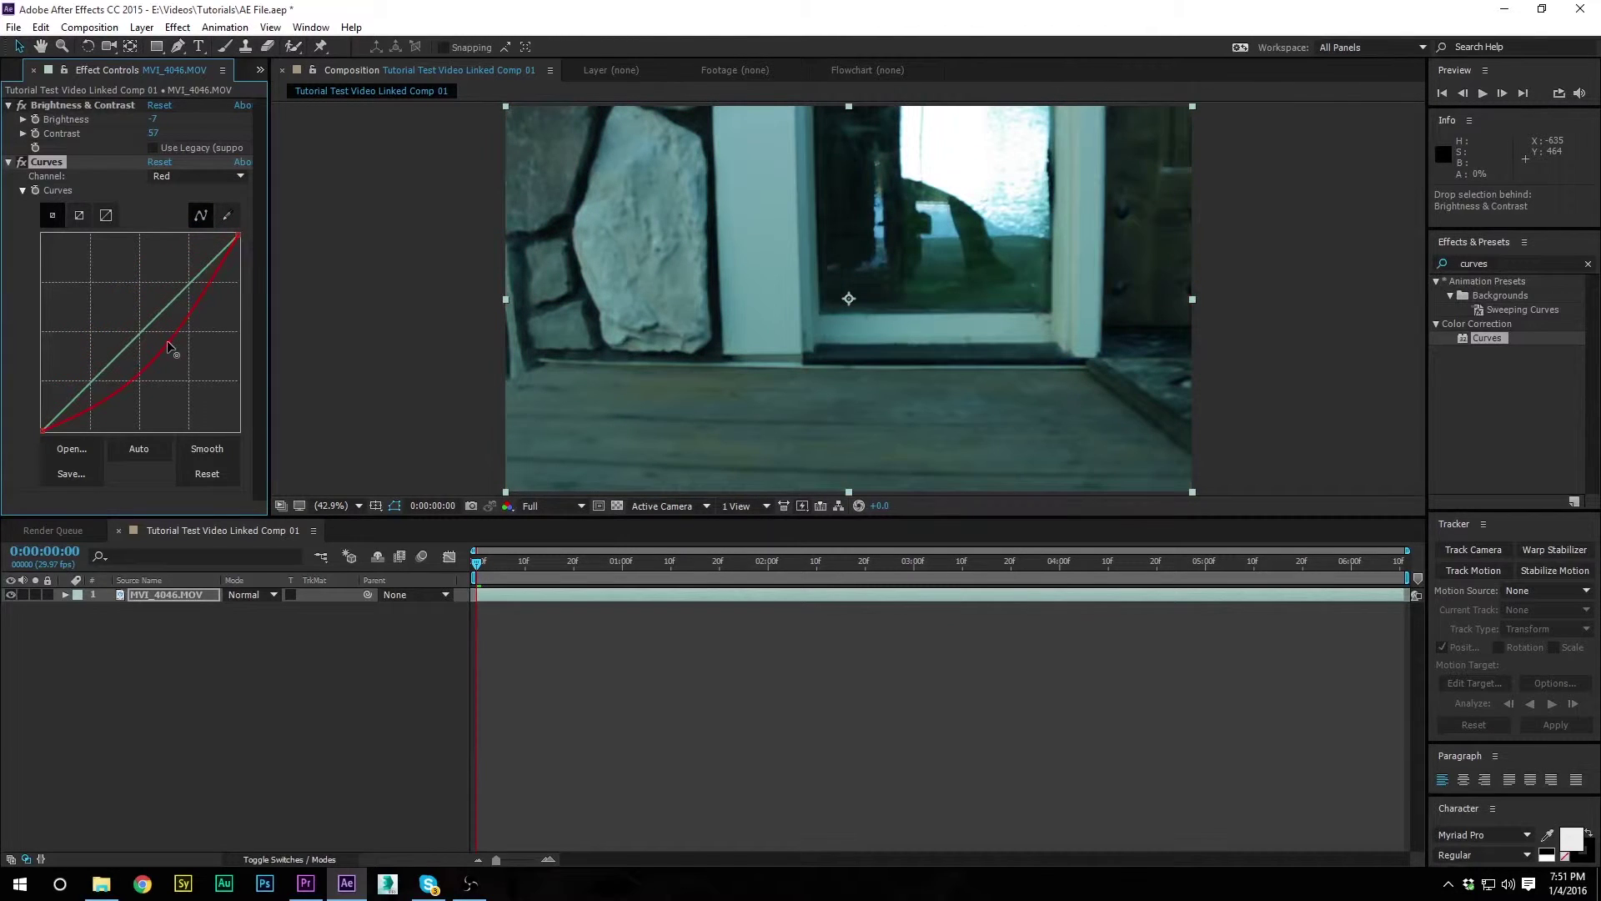
- Bend the Curves effect's Green and Blue channels slightly below the diagonal to darken the image
left_click(210, 177)
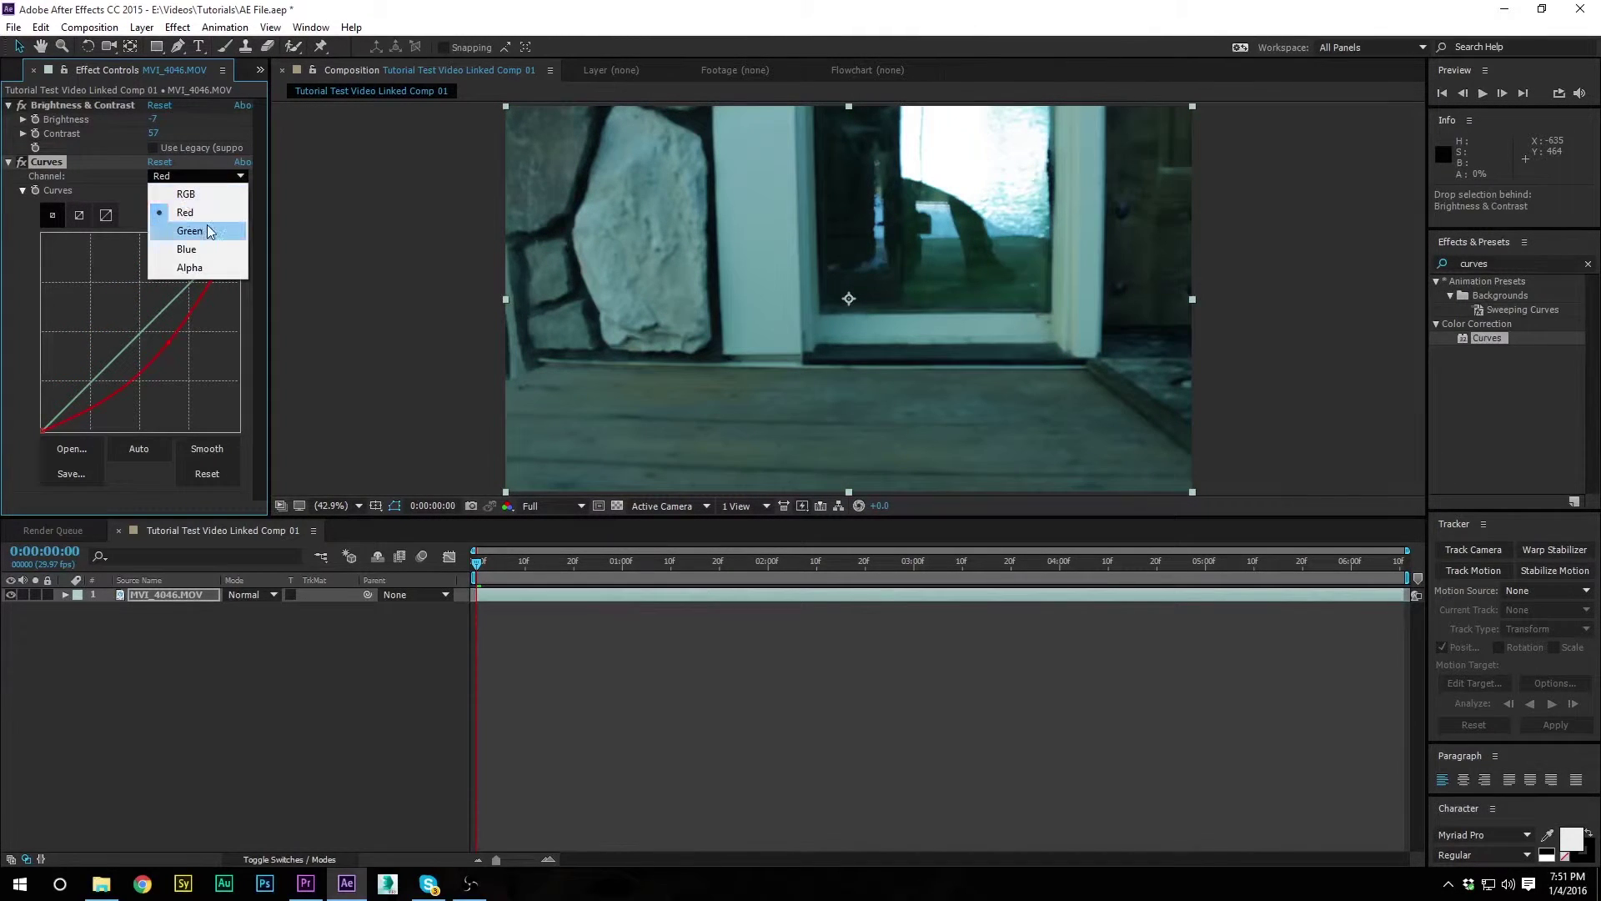
left_click(210, 232)
left_click_drag(159, 316, 151, 354)
left_click(189, 176)
left_click(188, 249)
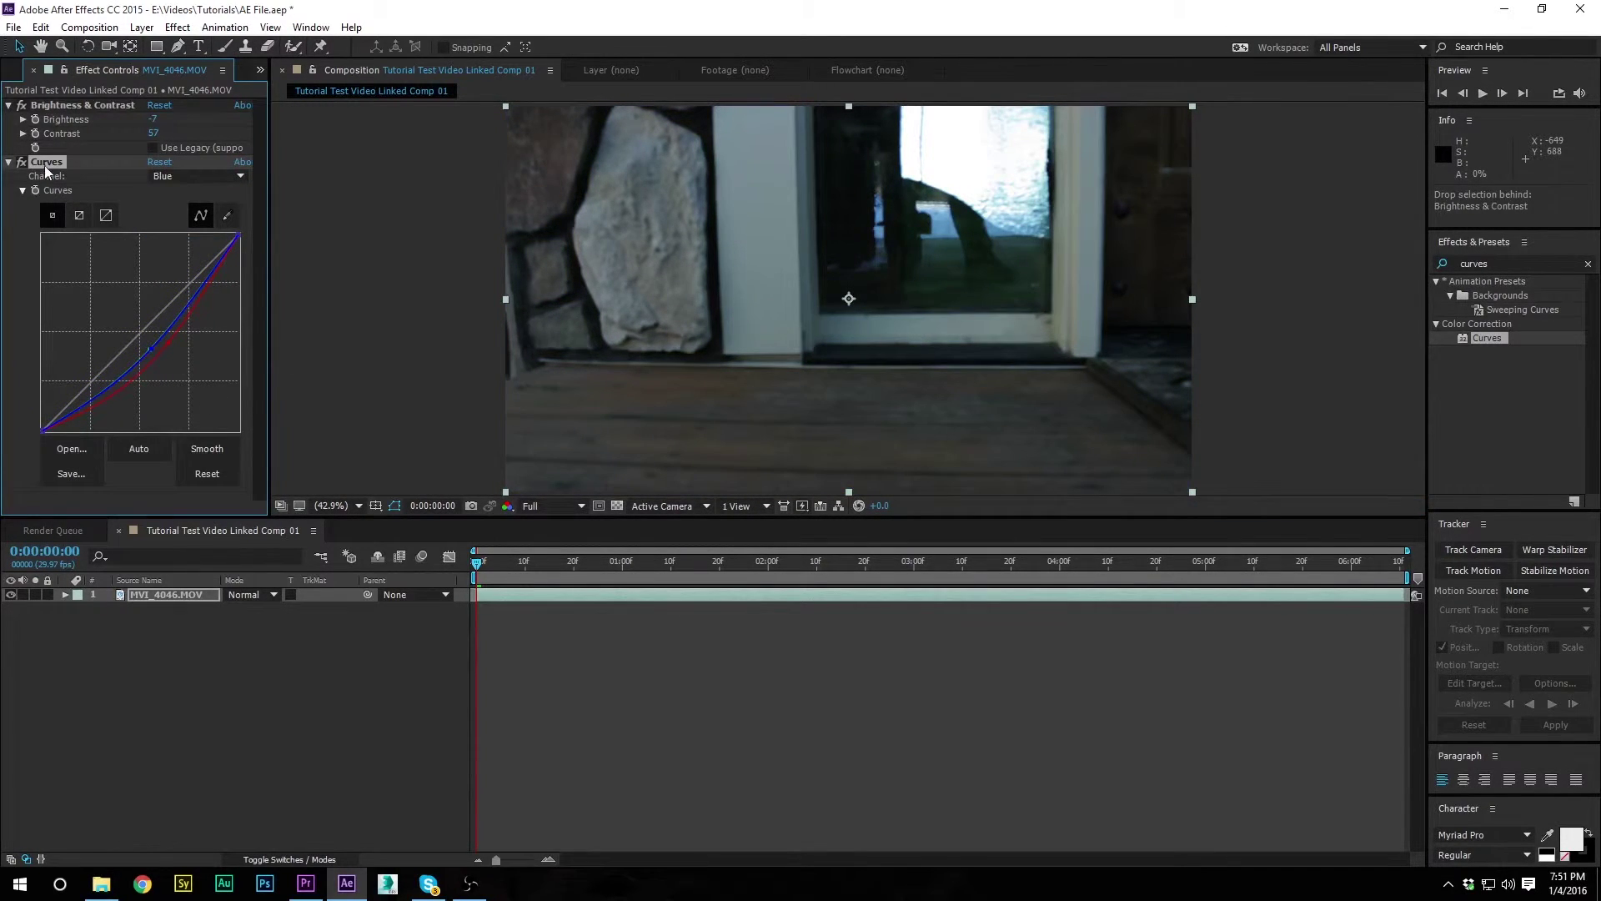
- Scrub through the composition to review the color grade, stopping at 0:00:00:28
left_click(765, 667)
left_click_drag(478, 564, 774, 549)
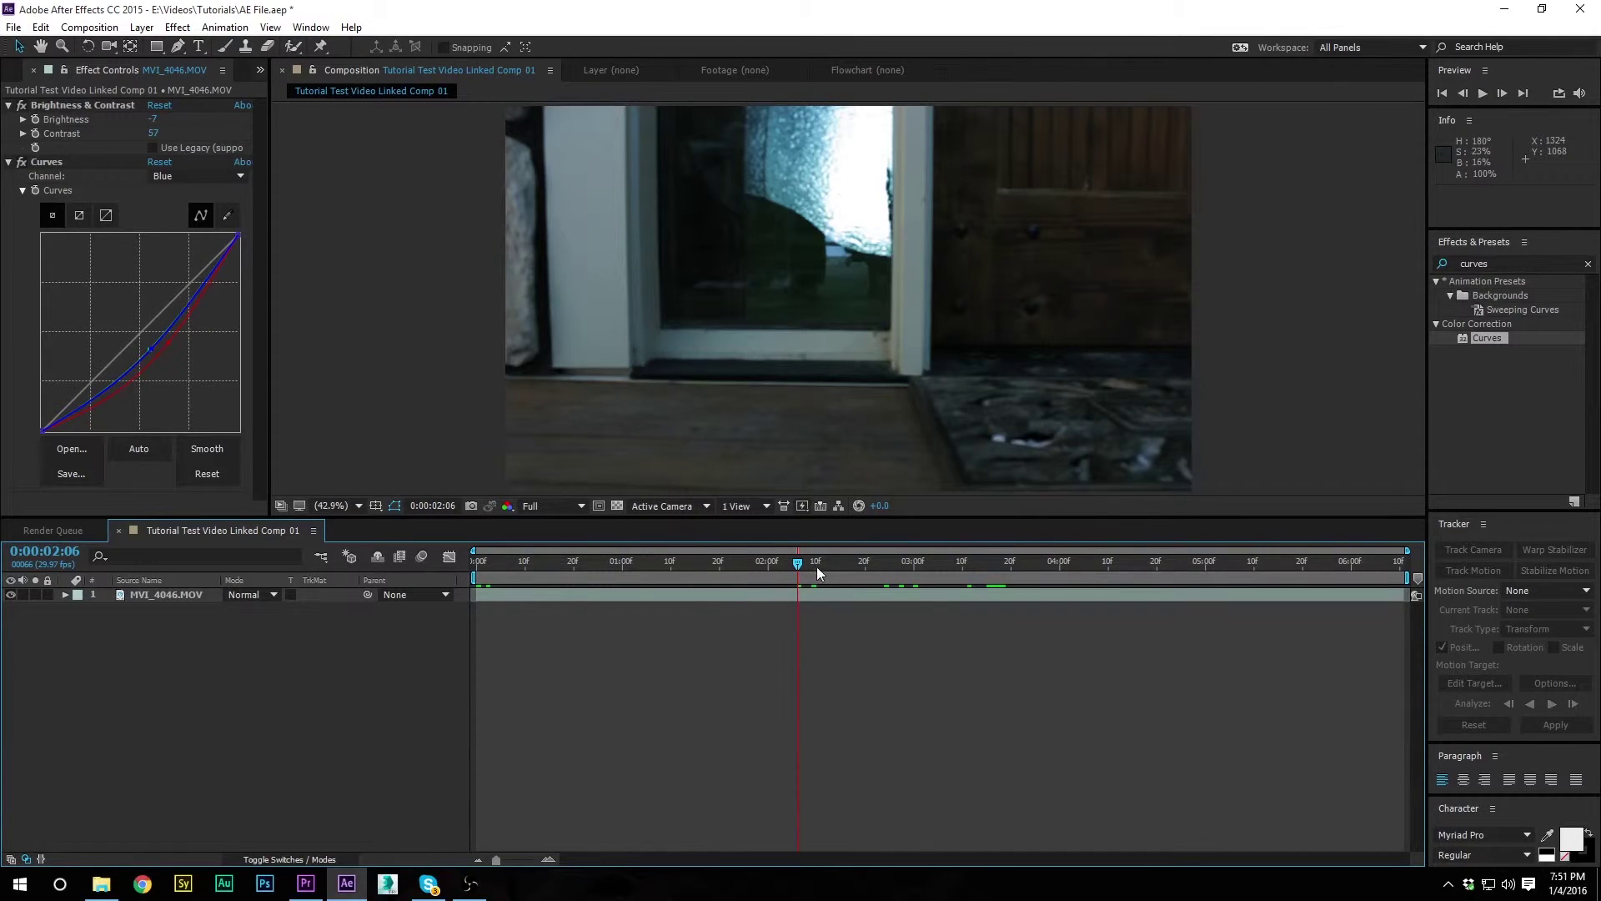
left_click(754, 564)
left_click_drag(753, 563, 614, 565)
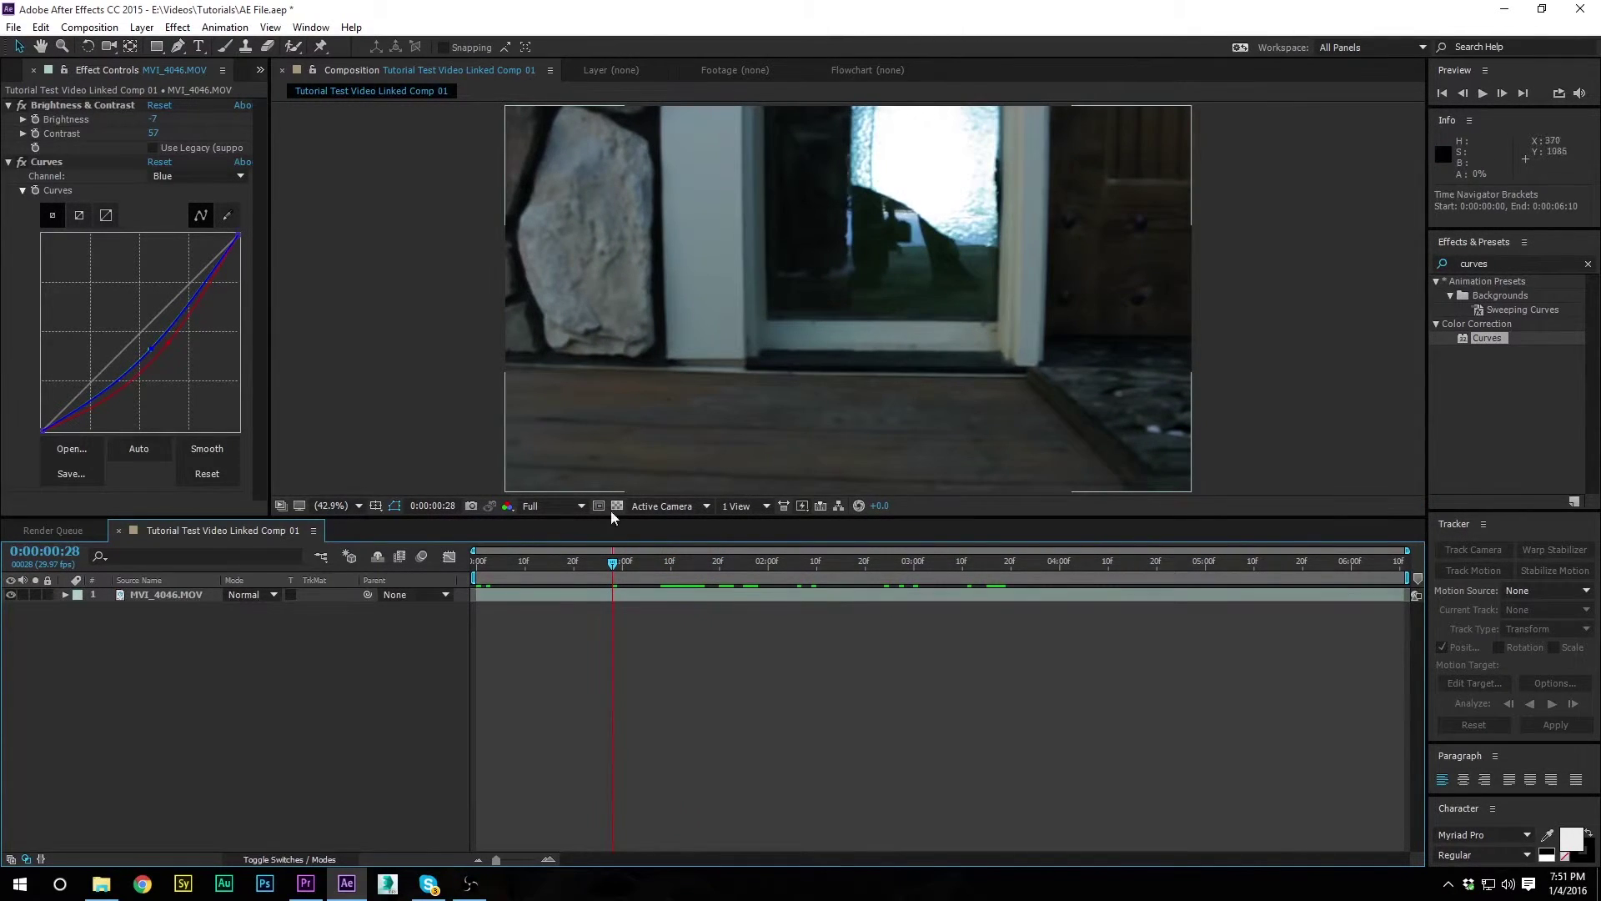
- Toggle the Curves effect off and on repeatedly to compare the image with and without it, leaving it enabled
left_click(23, 166)
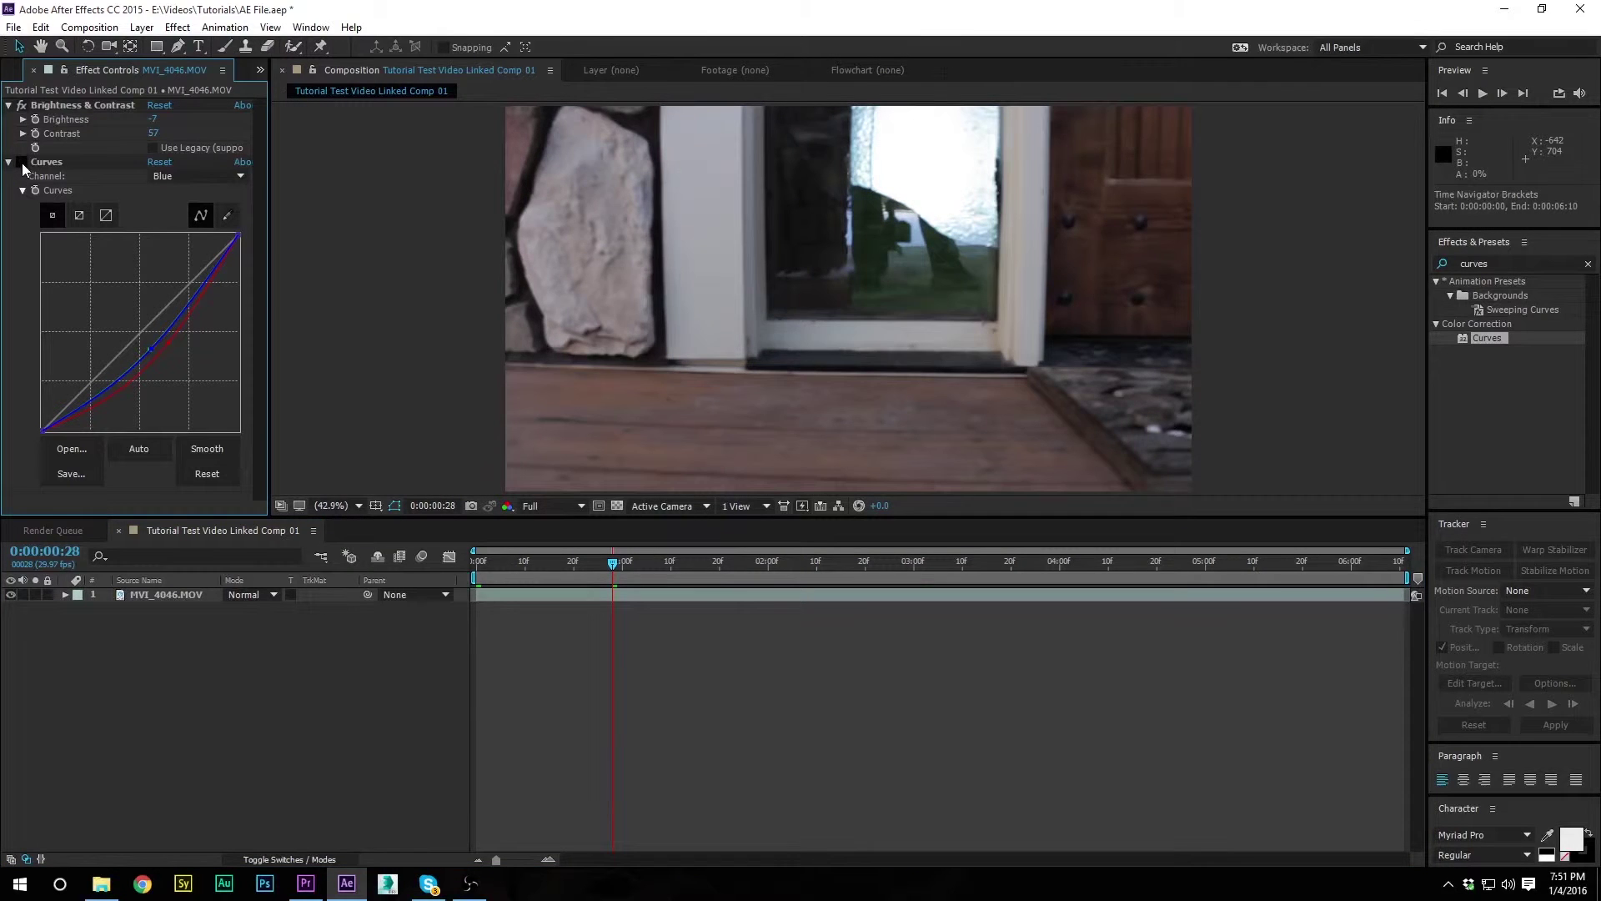
left_click(22, 165)
left_click(21, 164)
left_click(20, 165)
left_click(21, 165)
left_click(20, 165)
left_click(21, 165)
left_click(20, 165)
left_click(21, 165)
left_click(21, 165)
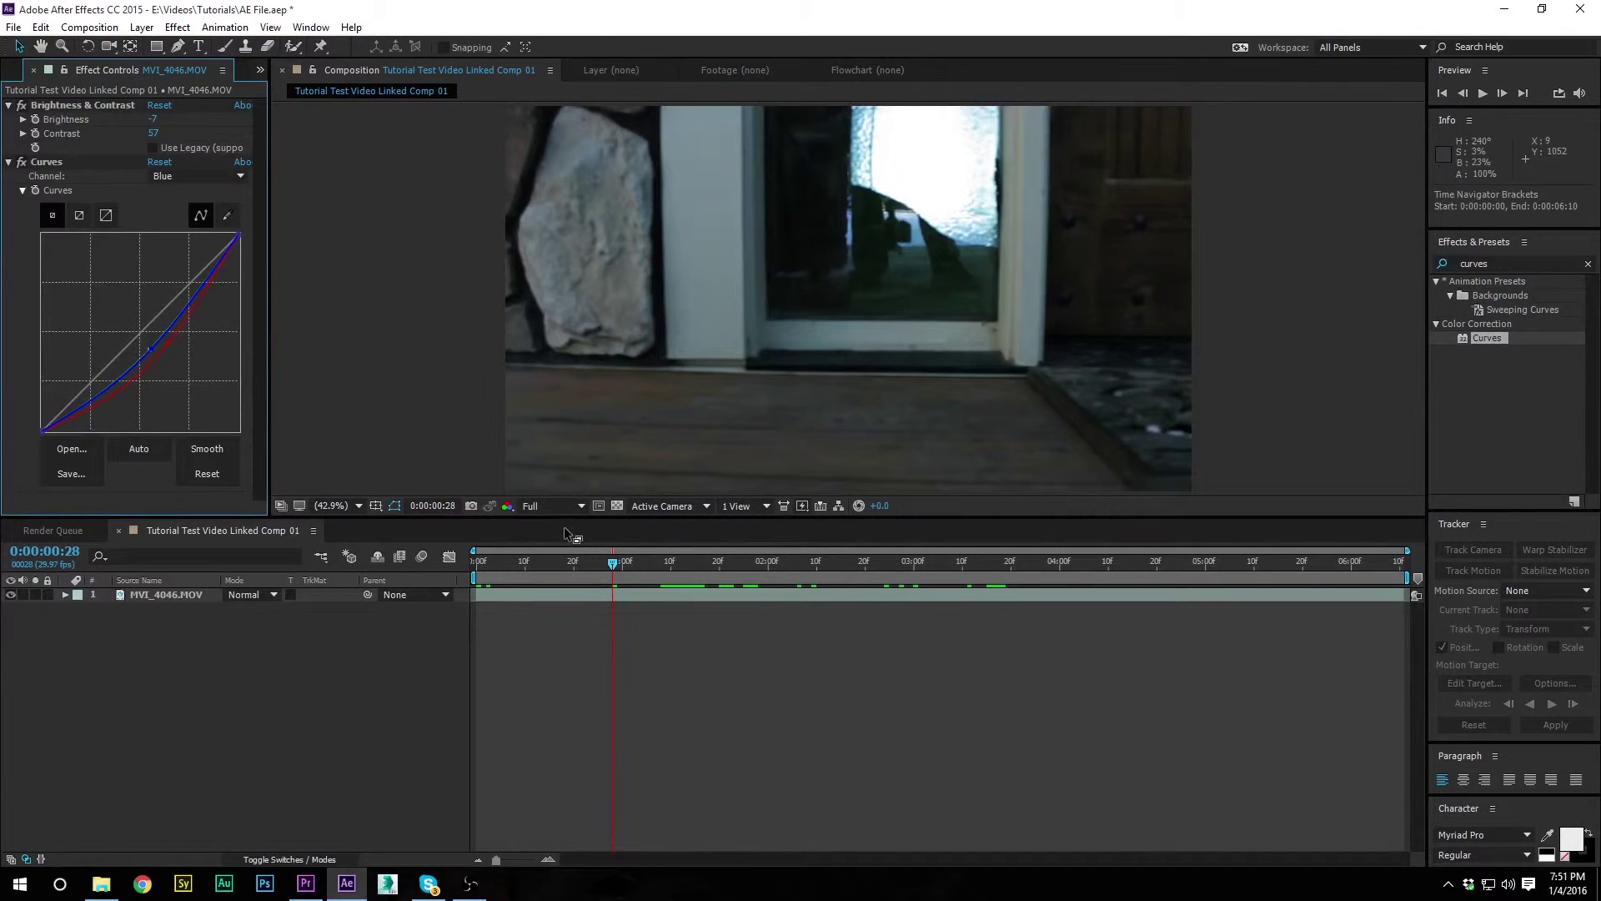
- Add a comp-sized black solid layer and scale it to 50%
left_click(142, 27)
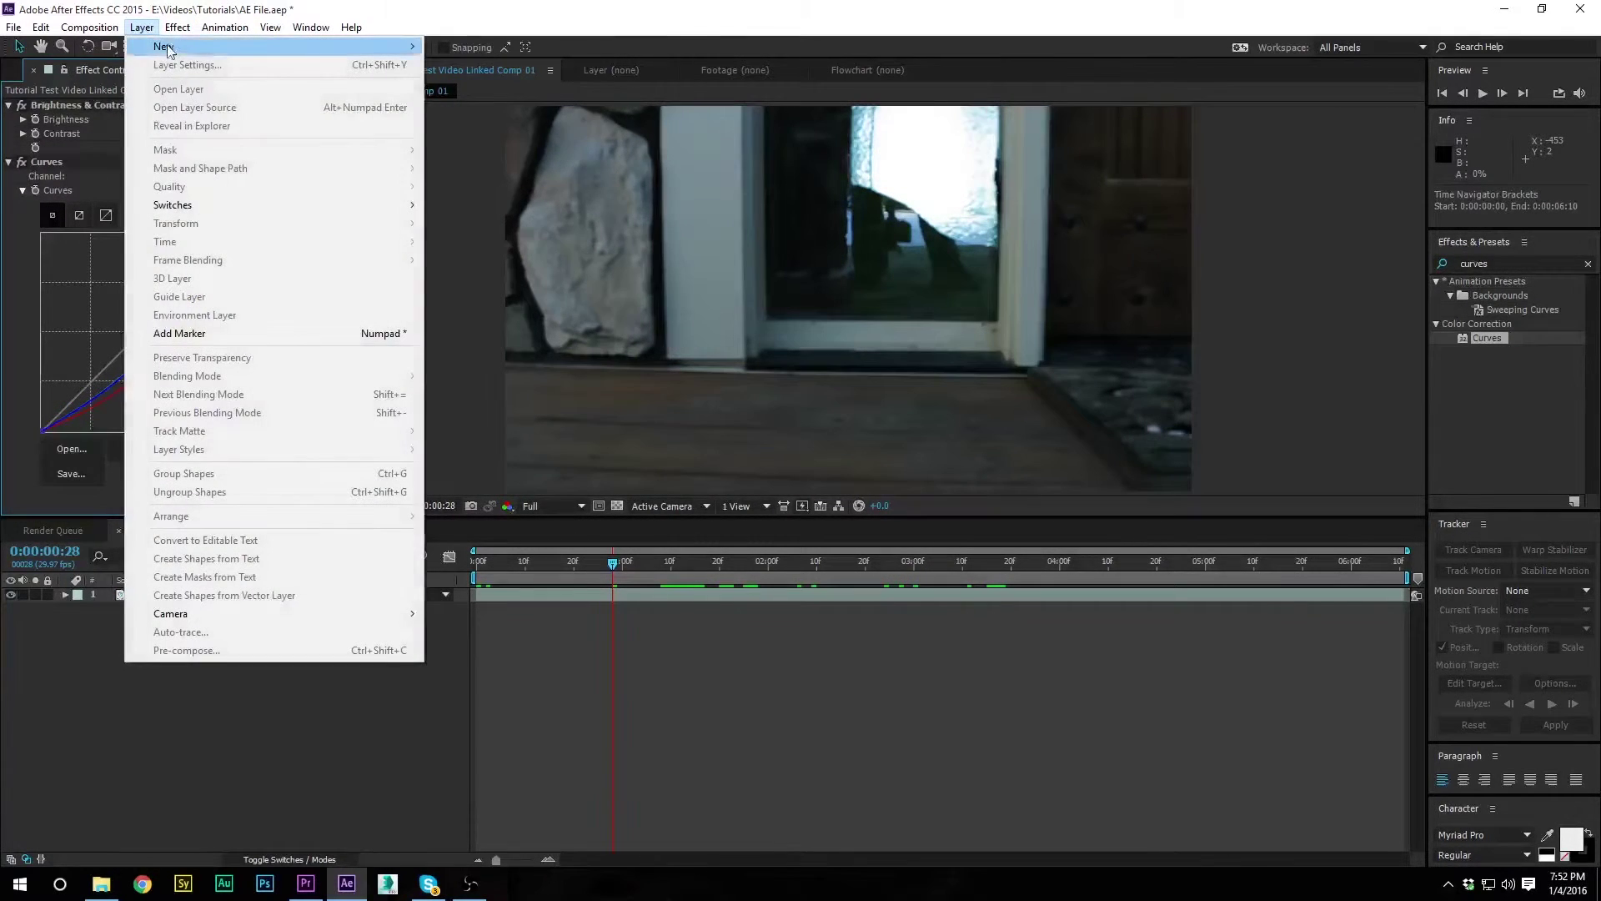
mouse_move(303, 53)
left_click(463, 65)
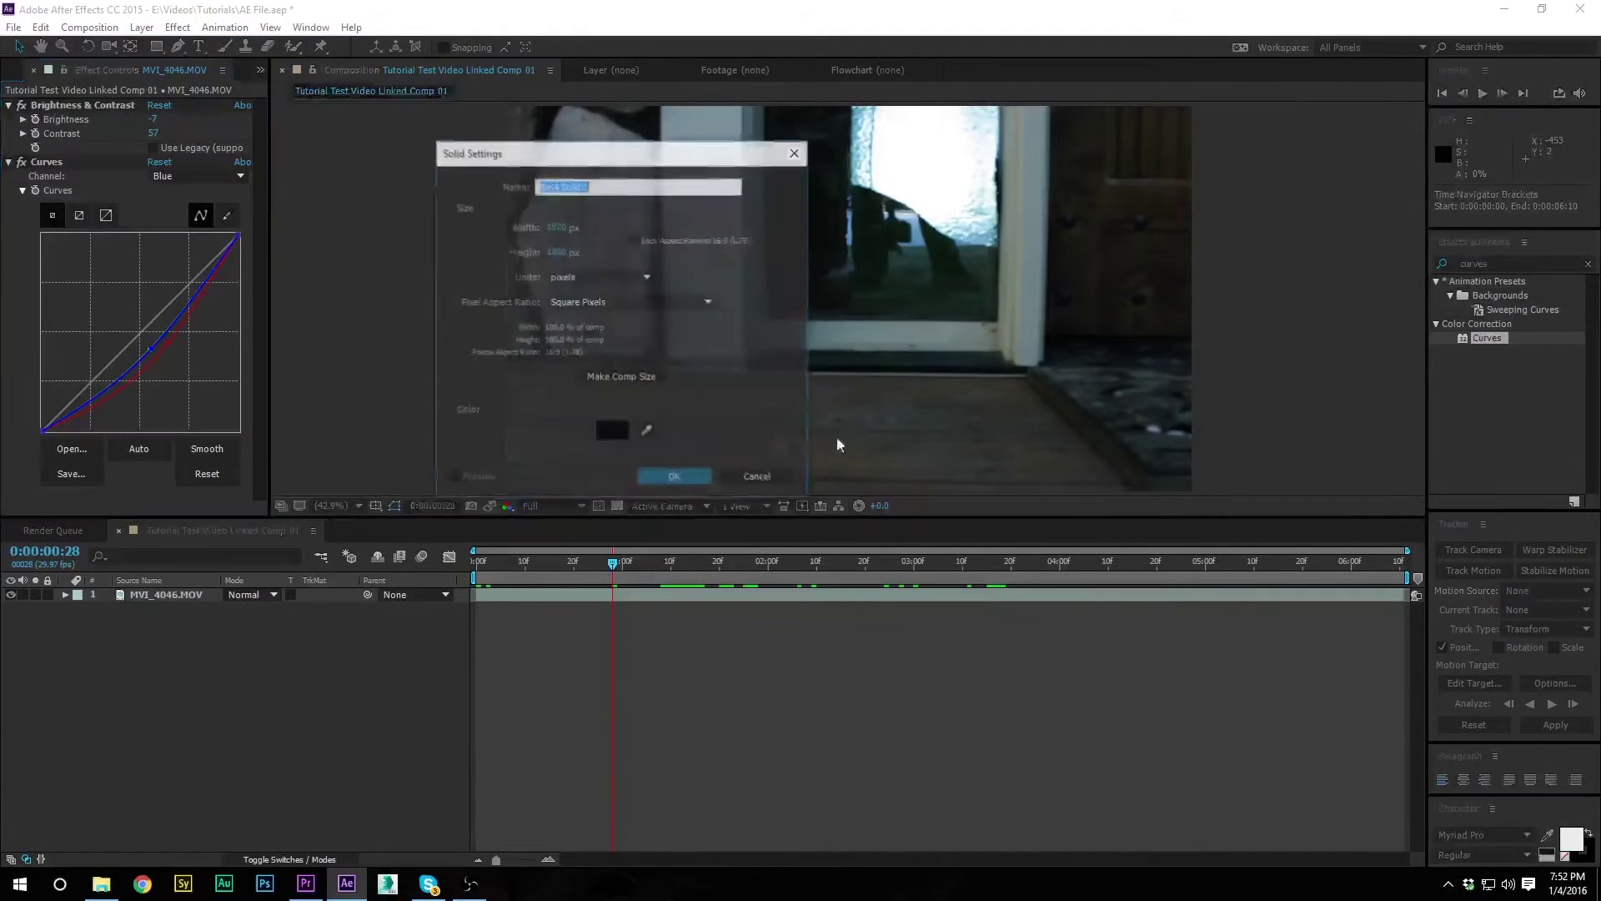
left_click(676, 478)
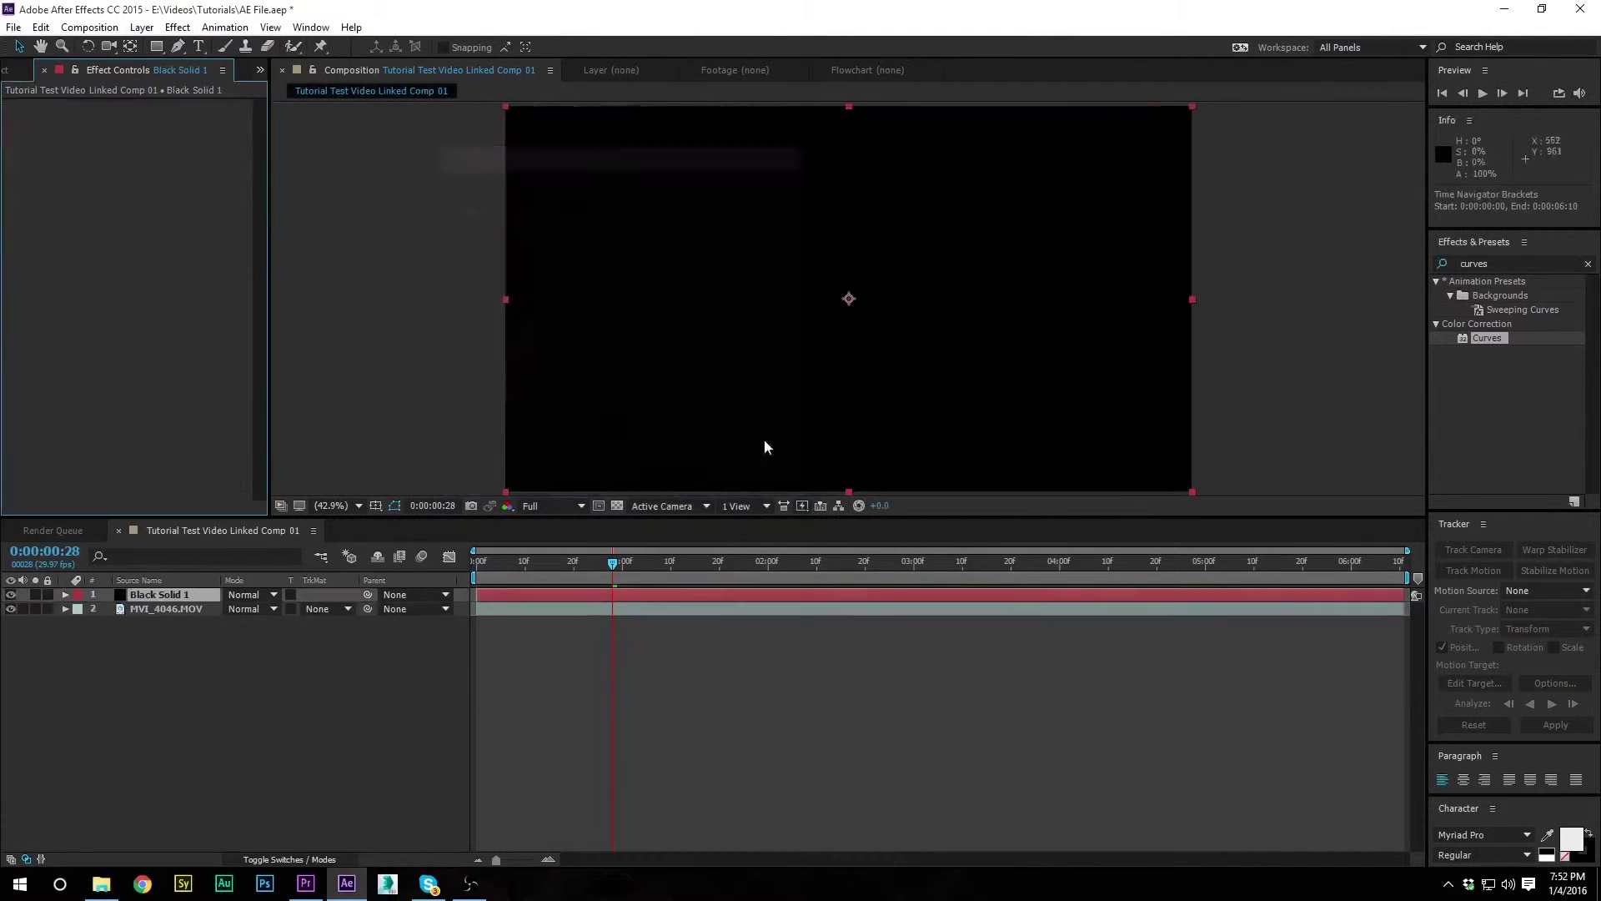
key("s")
left_click(250, 608)
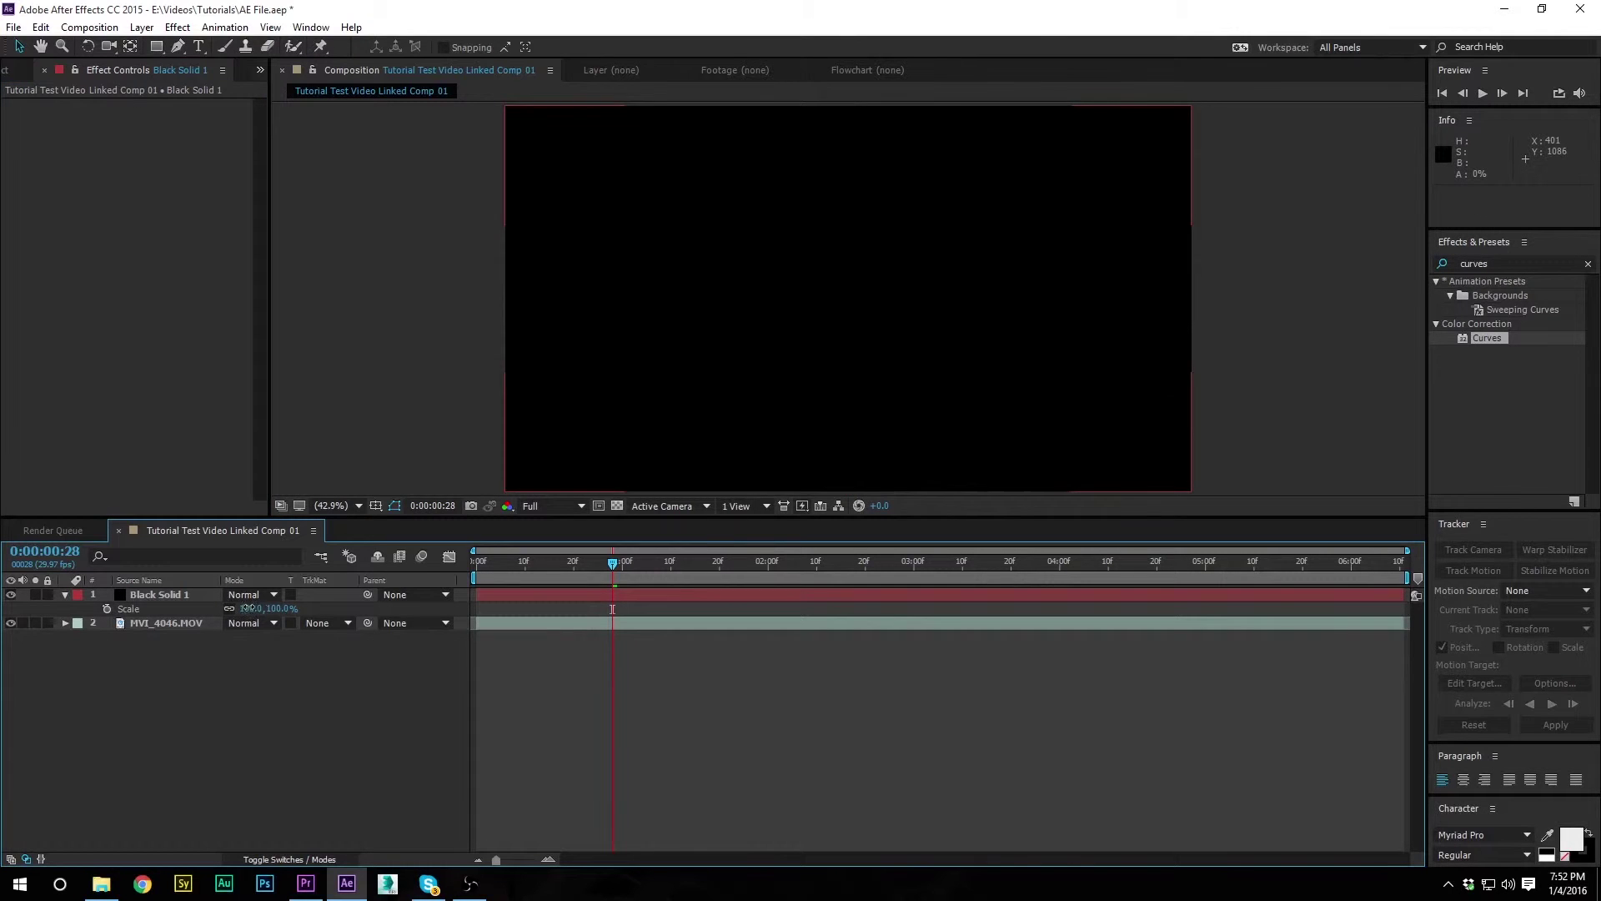
left_click_drag(249, 608, 207, 607)
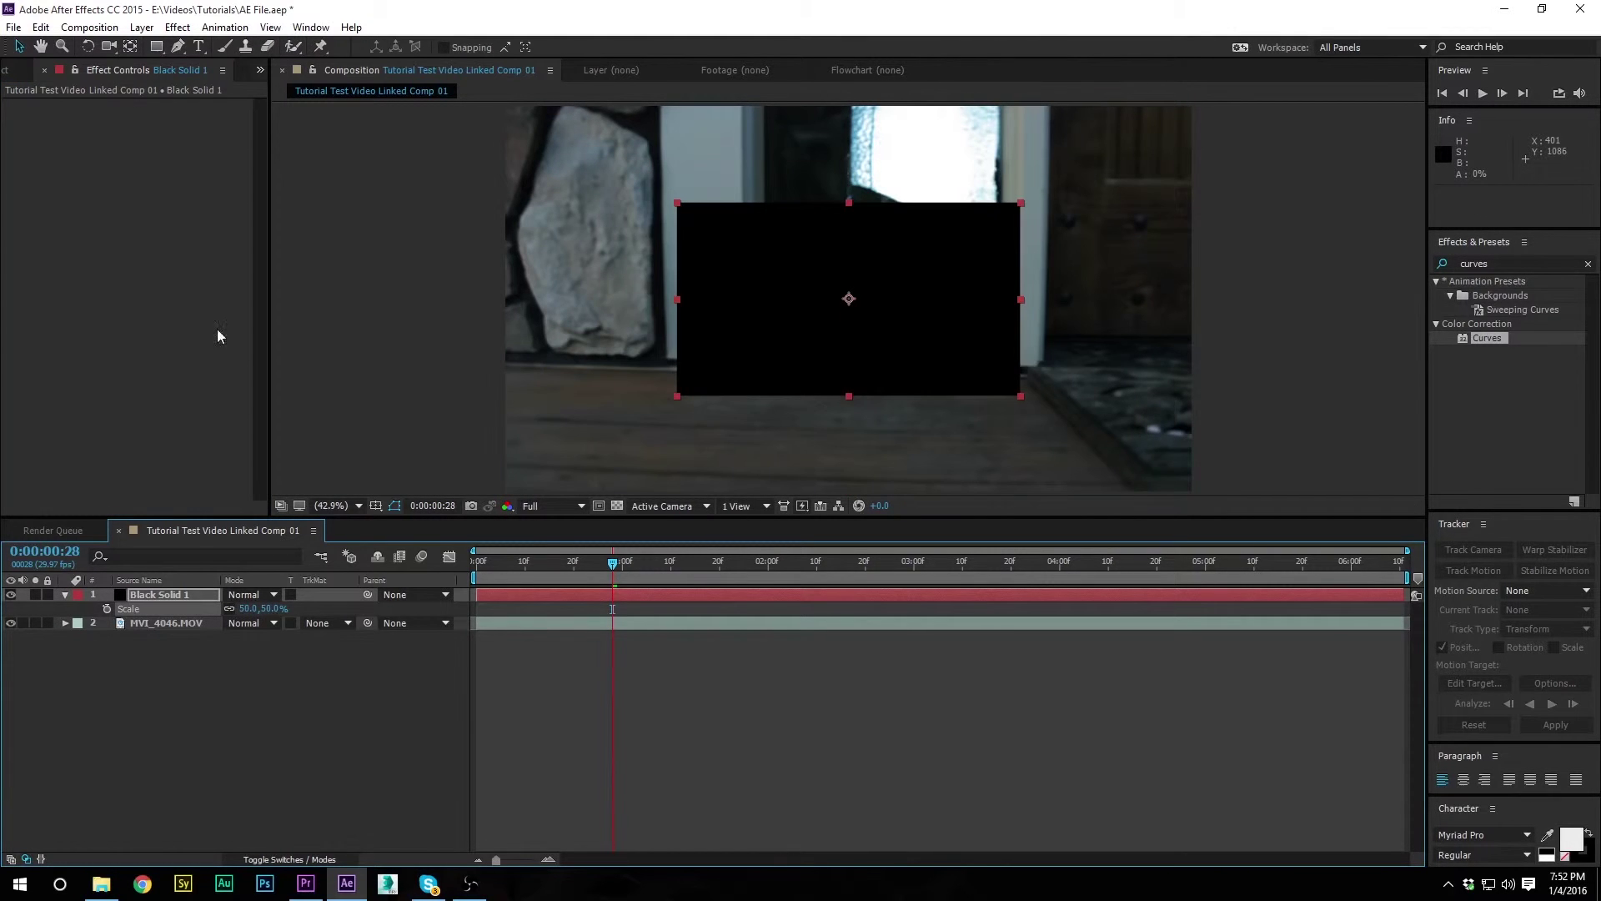
- Draw a closed, irregular ten-point mask on the black solid with the Pen tool
left_click(177, 46)
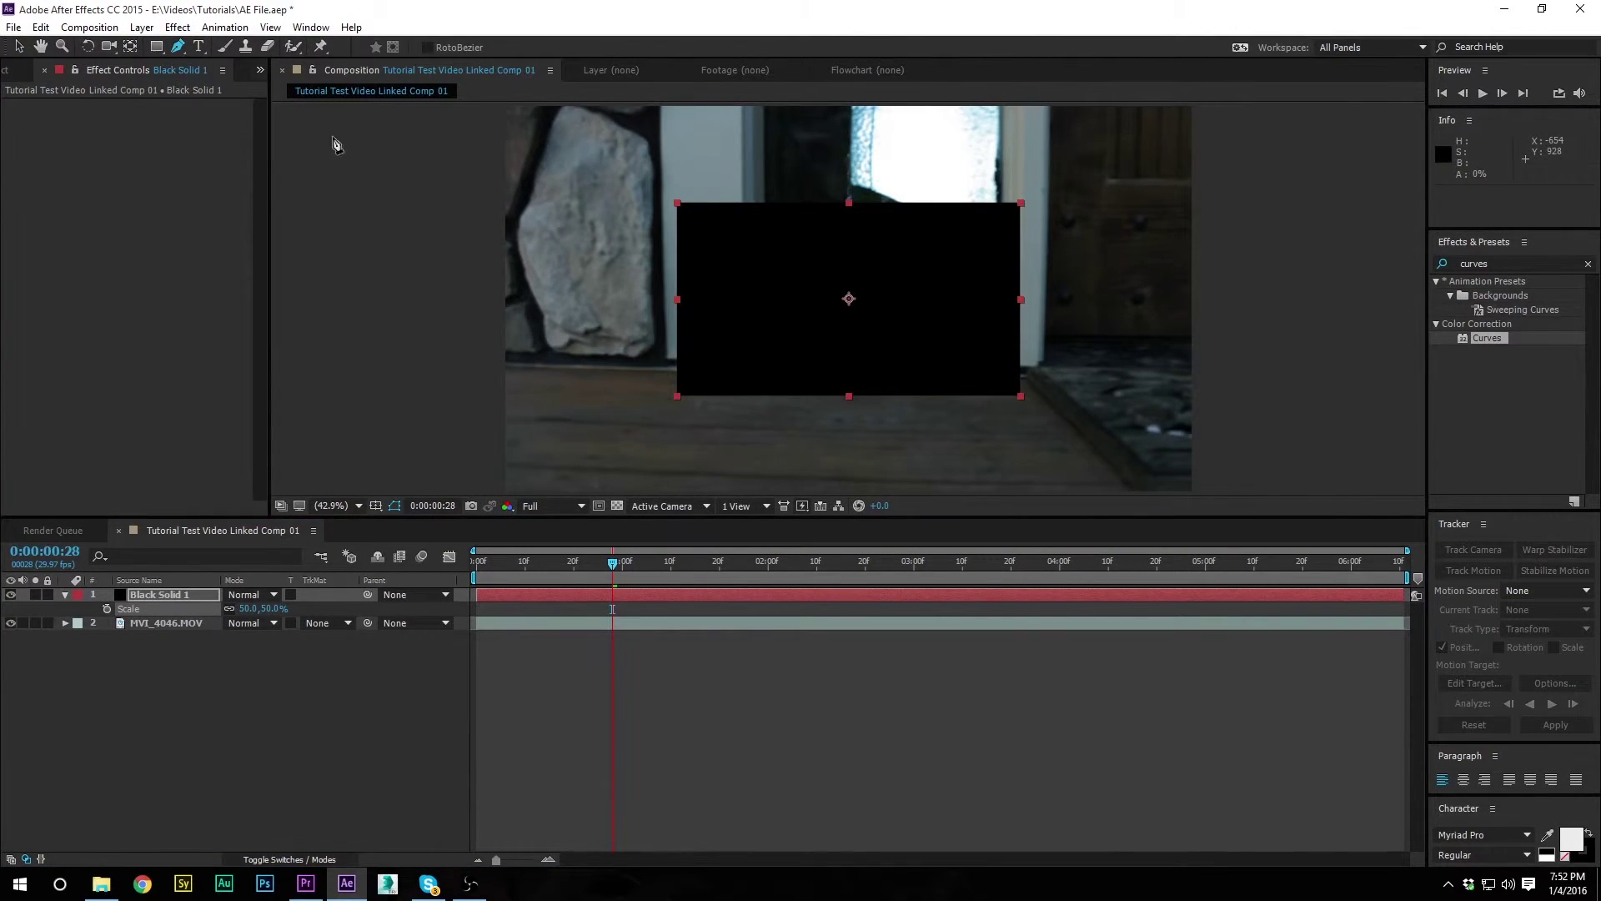
left_click(765, 336)
left_click(760, 271)
left_click(856, 258)
left_click(931, 270)
left_click(903, 322)
left_click(886, 339)
left_click(827, 292)
left_click(817, 343)
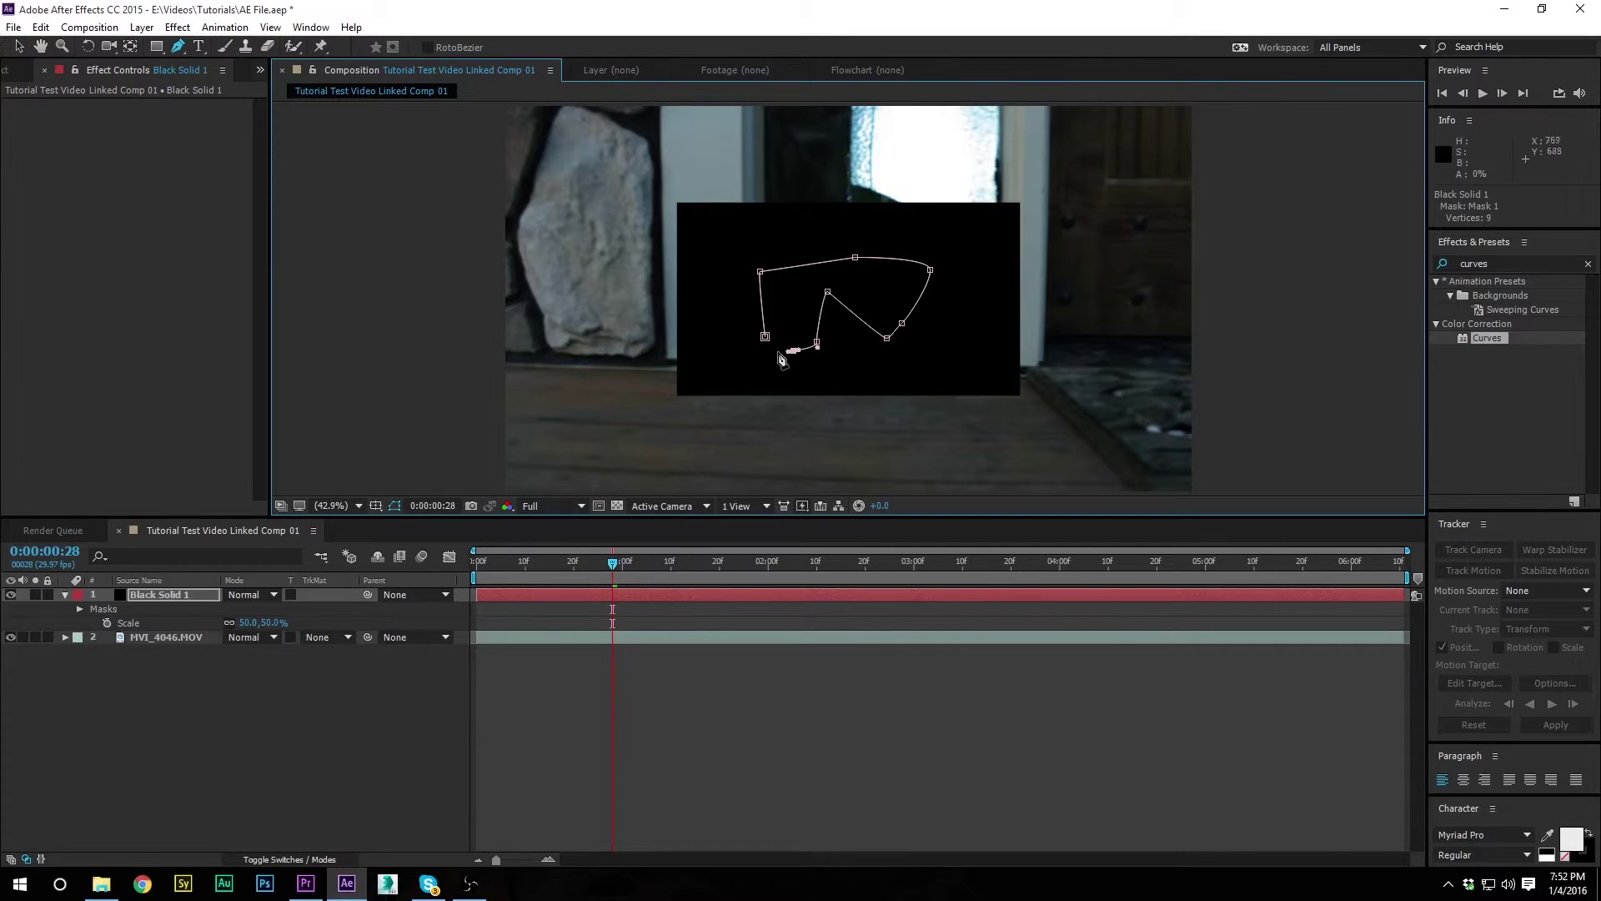
left_click(766, 349)
left_click(765, 336)
left_click(20, 49)
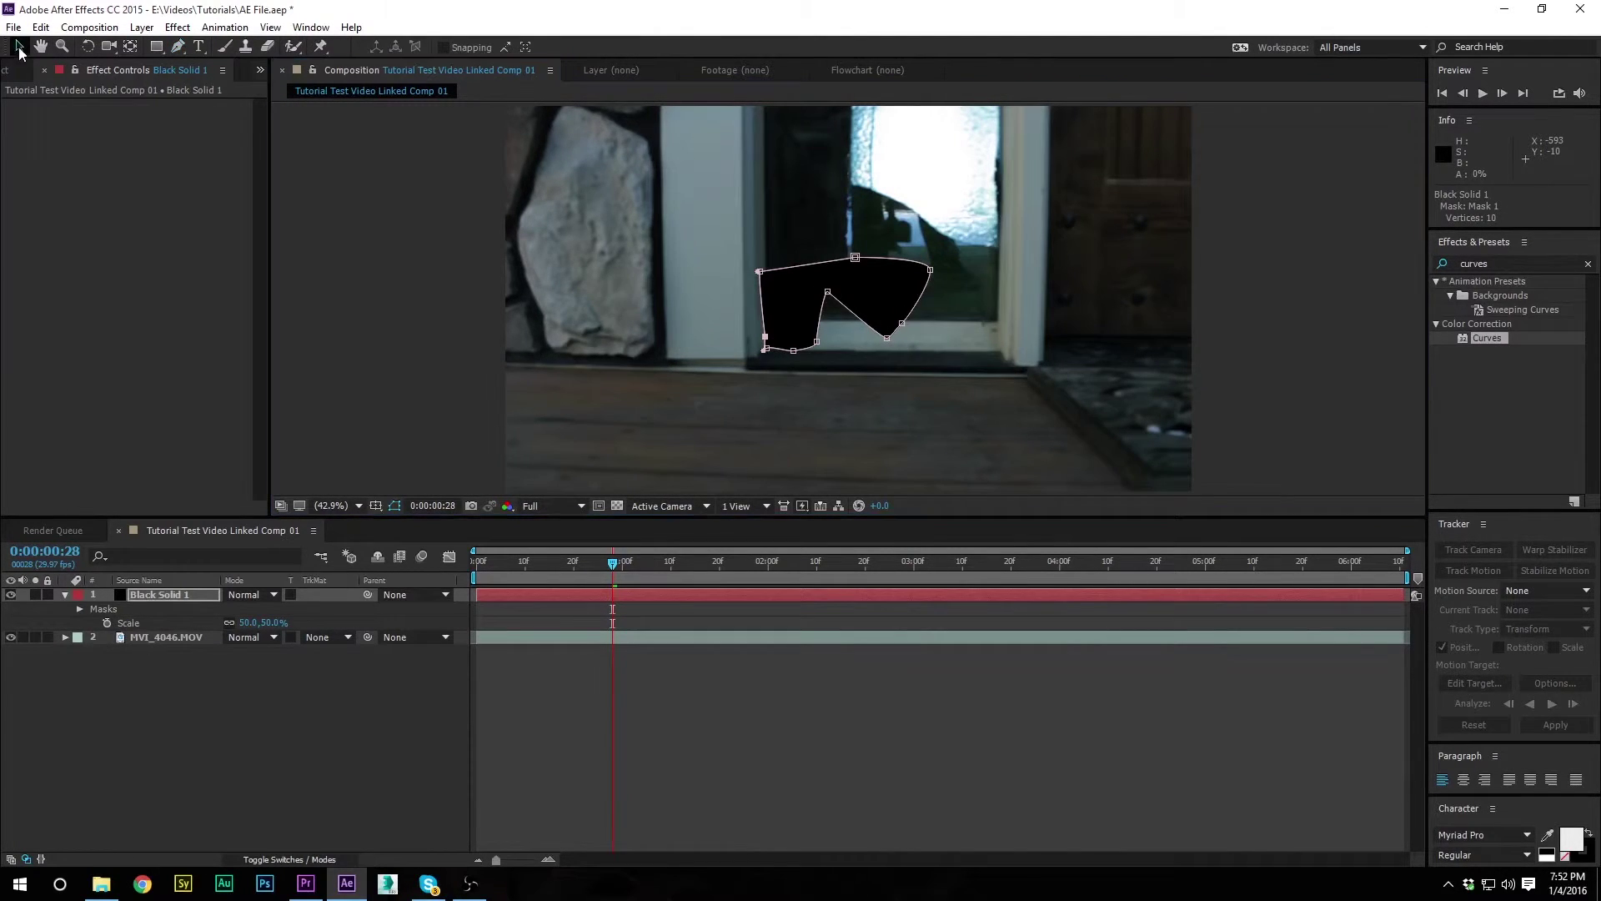
- Move the masked black solid to the upper part of the frame, over the wooden door
left_click(805, 674)
left_click(152, 596)
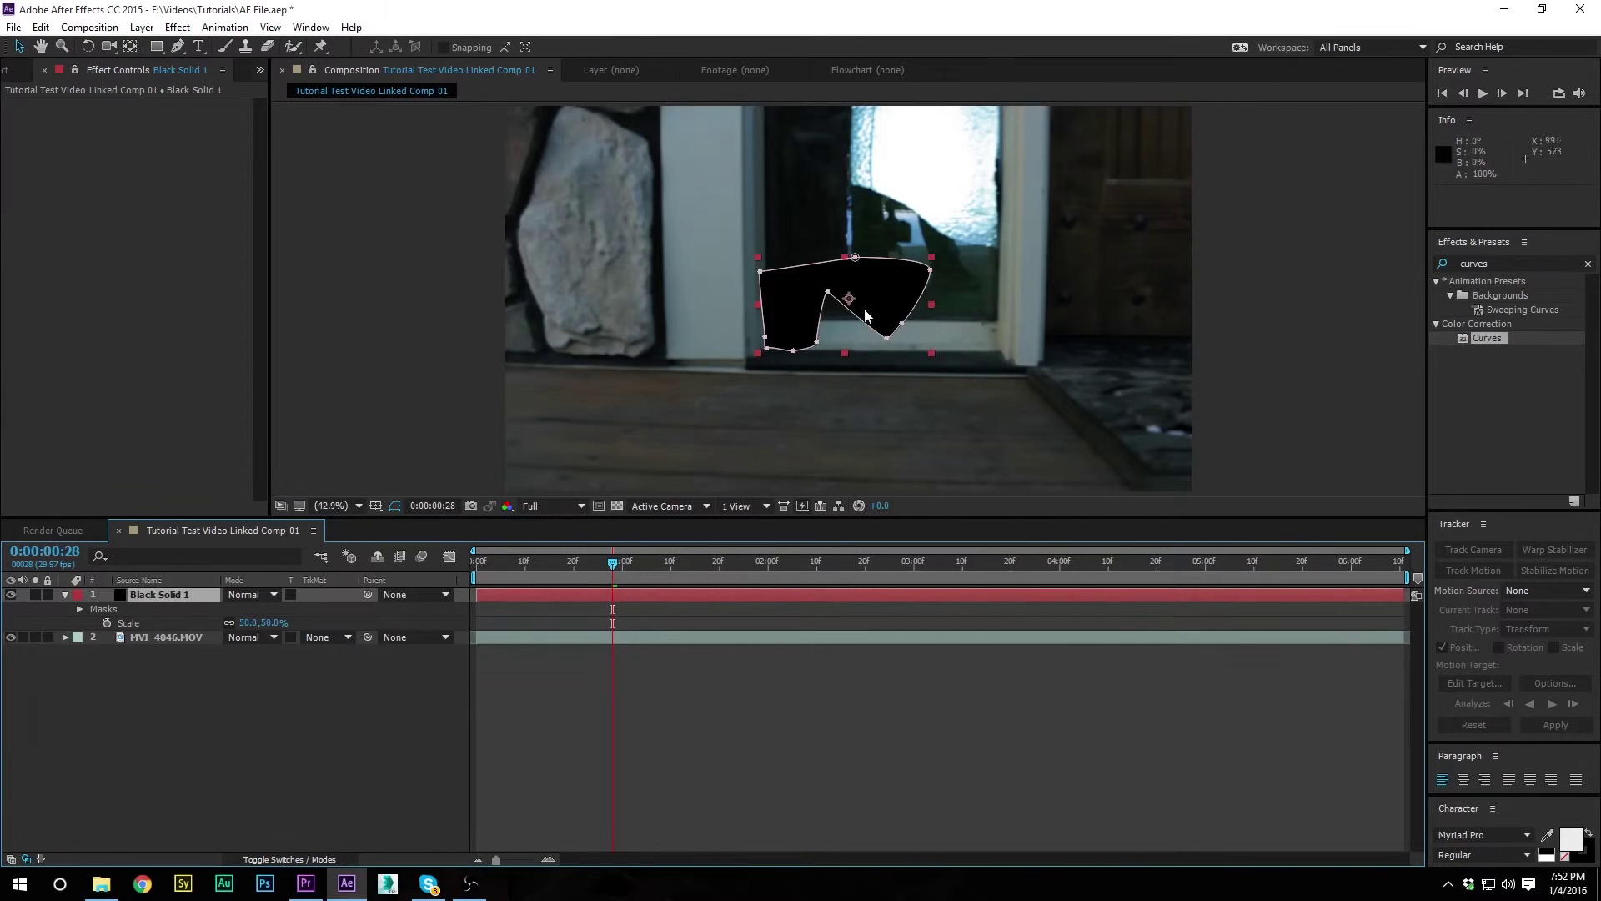
left_click_drag(870, 311, 1125, 181)
left_click(998, 696)
- Scrub back to the composition's first frame and delete the black solid layer
left_click_drag(613, 560, 471, 604)
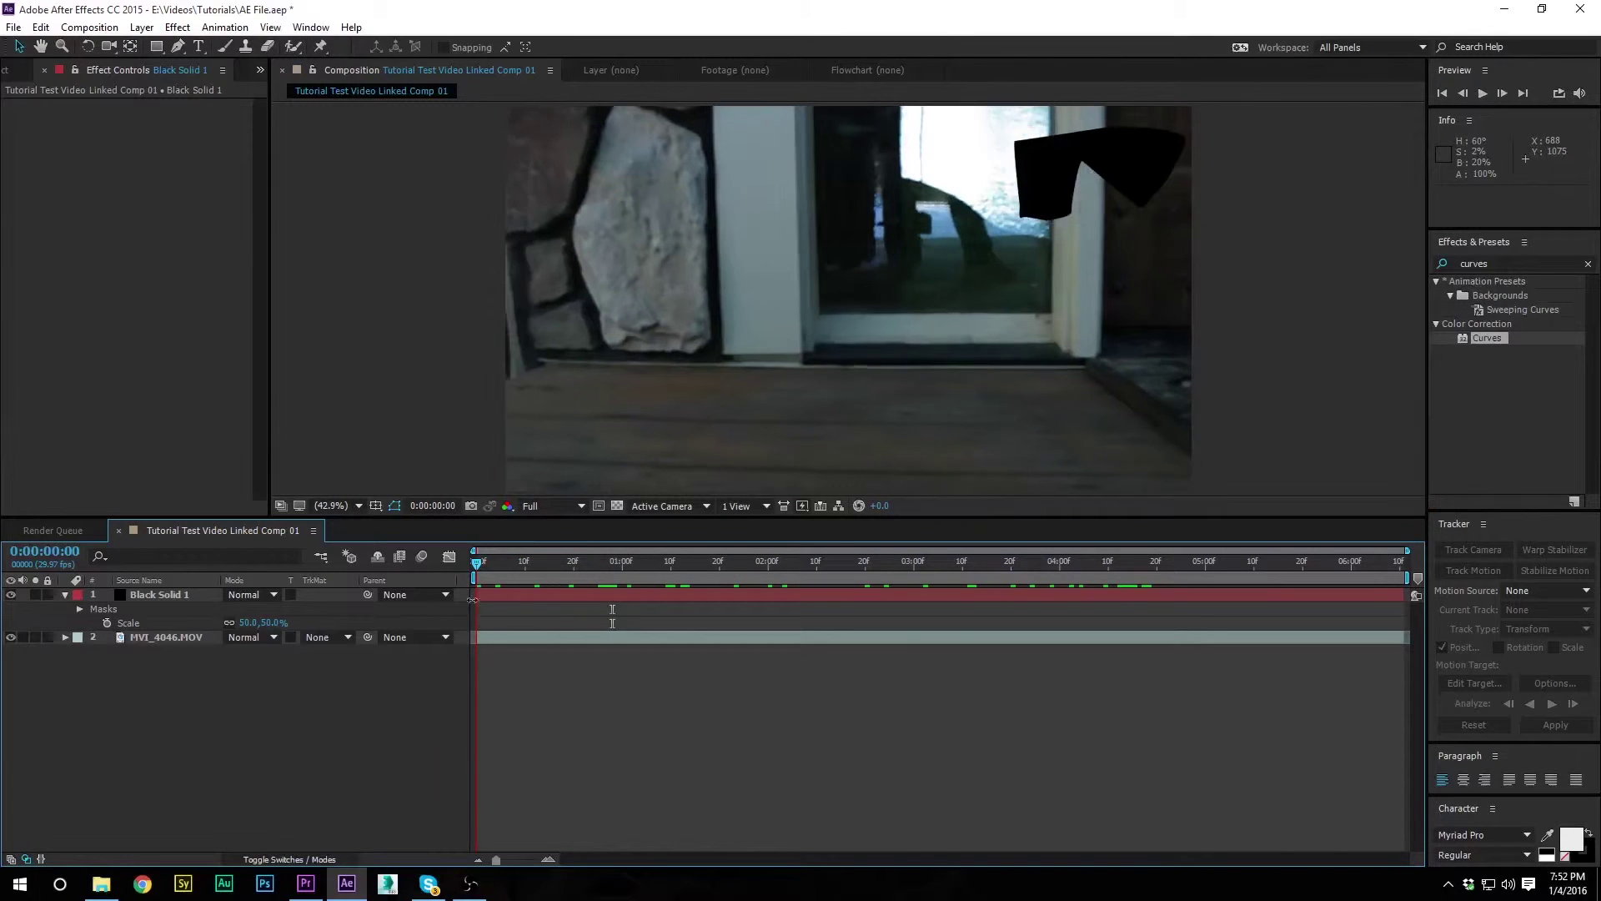
left_click(167, 593)
key("Delete")
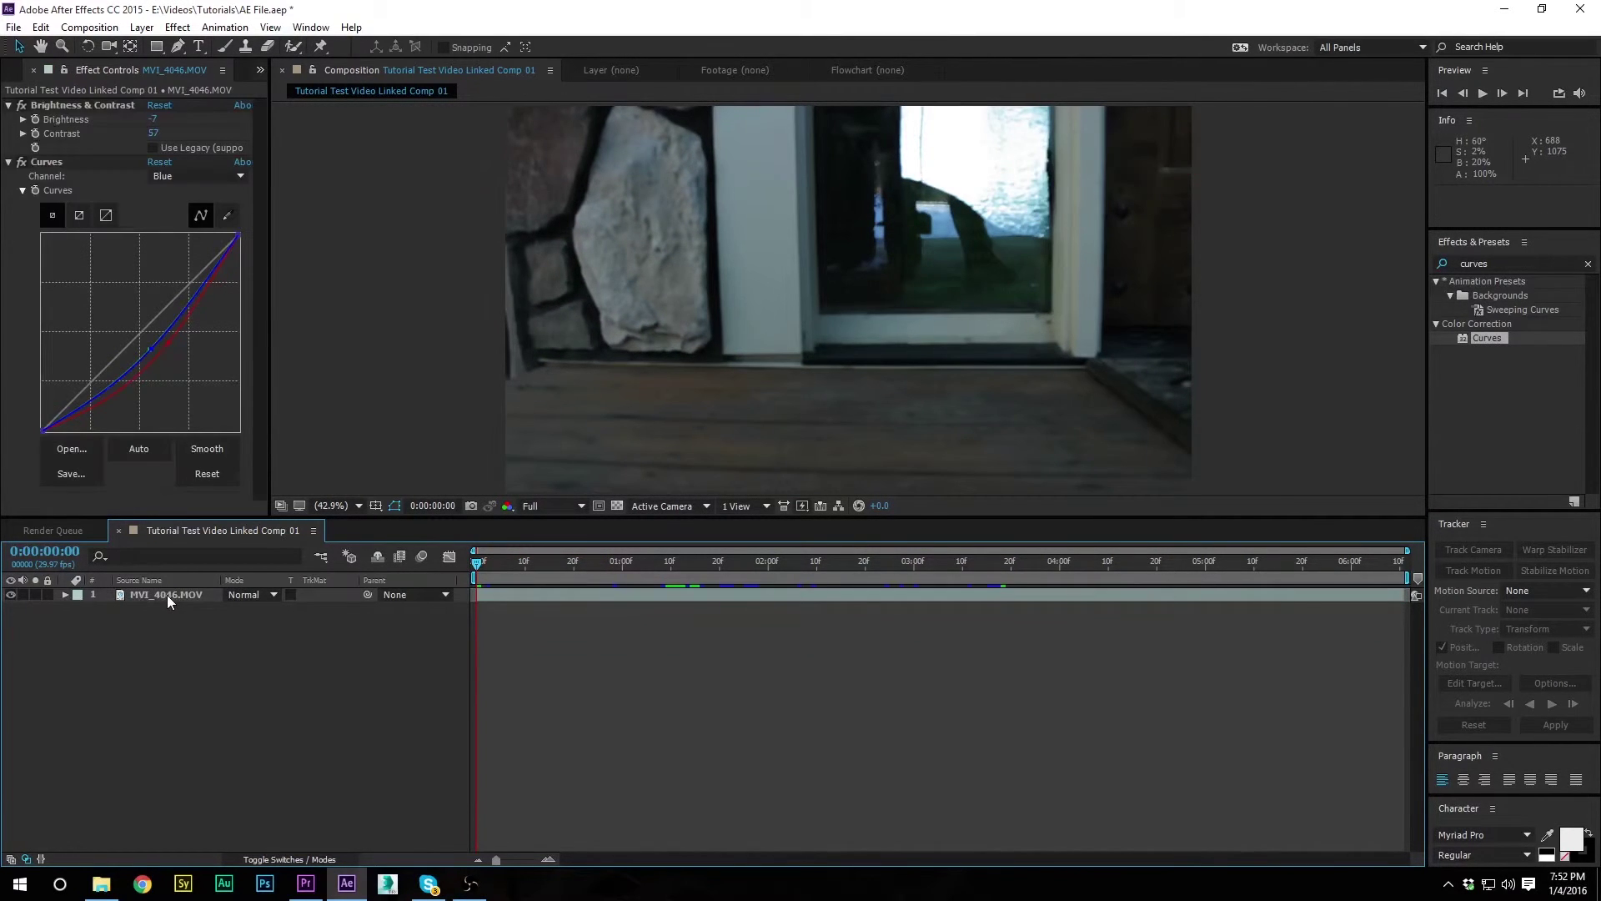
mouse_move(481, 567)
left_mouse_down()
mouse_move(690, 564)
mouse_move(455, 559)
left_mouse_up()
- Switch to Premiere Pro, check the graded linked clip at 00:00:03:21 in the sequence, and return to After Effects
mouse_move(311, 884)
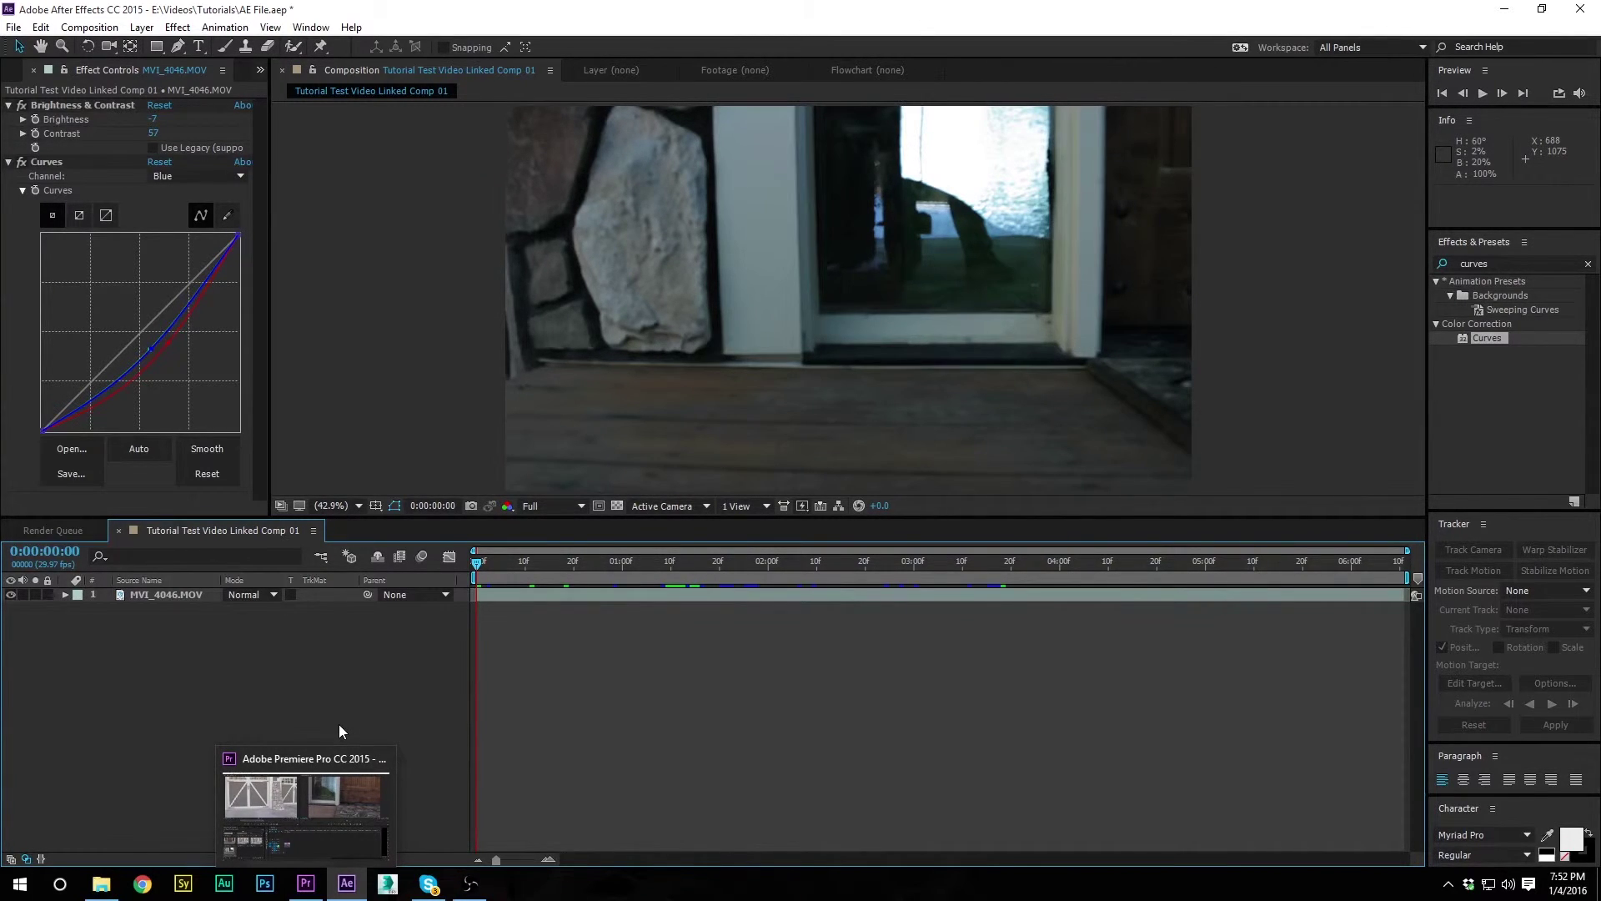
left_click(318, 851)
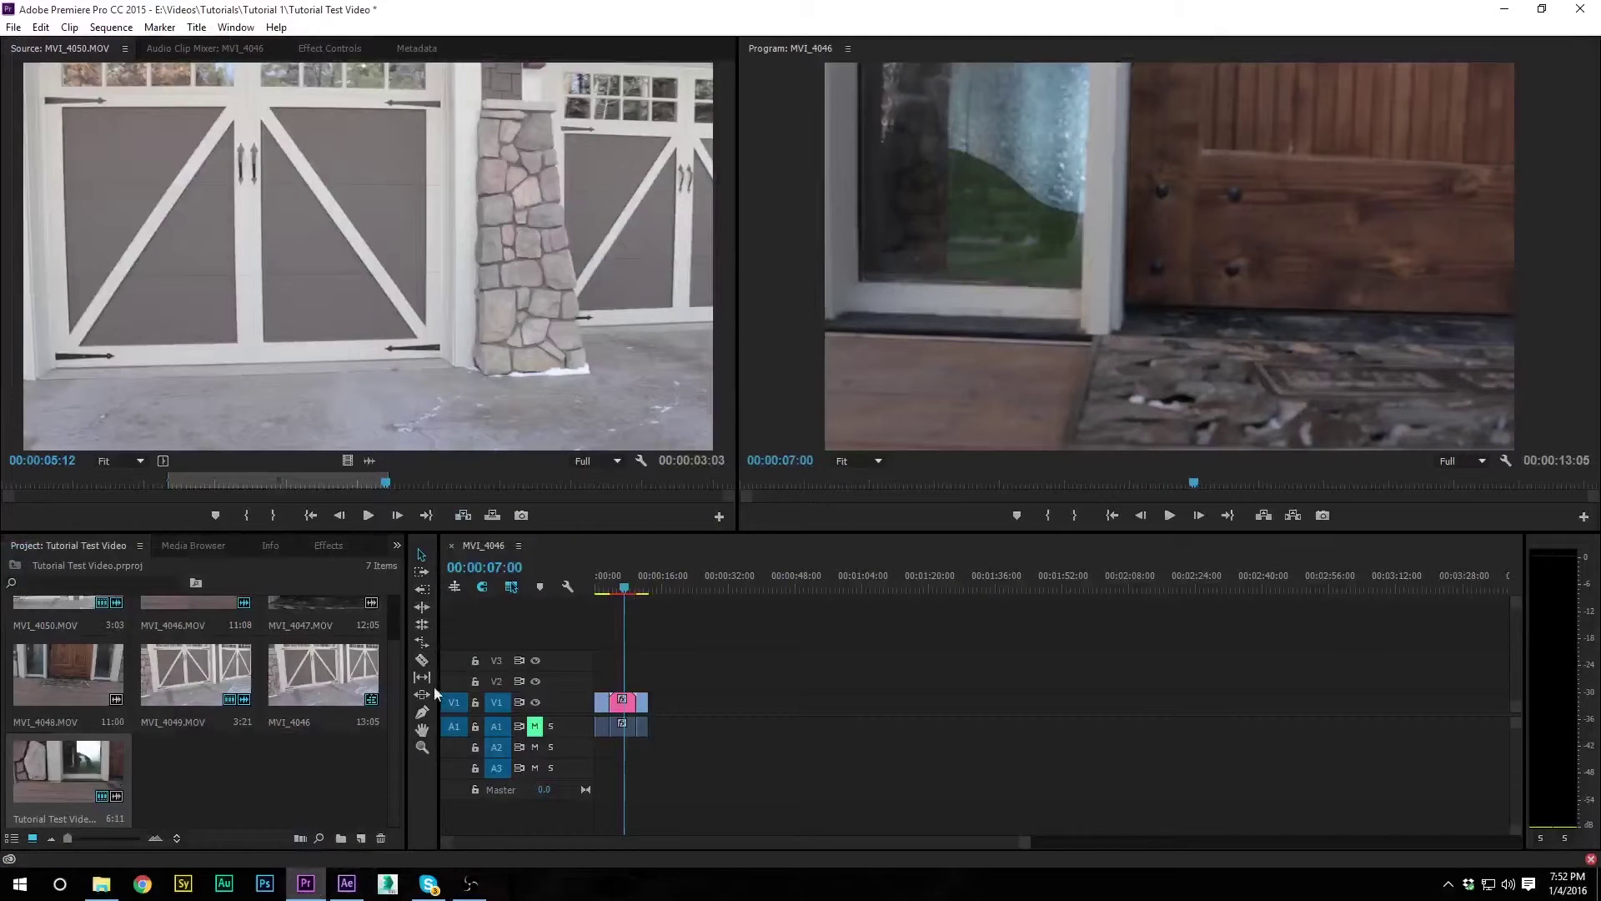
left_click(977, 303)
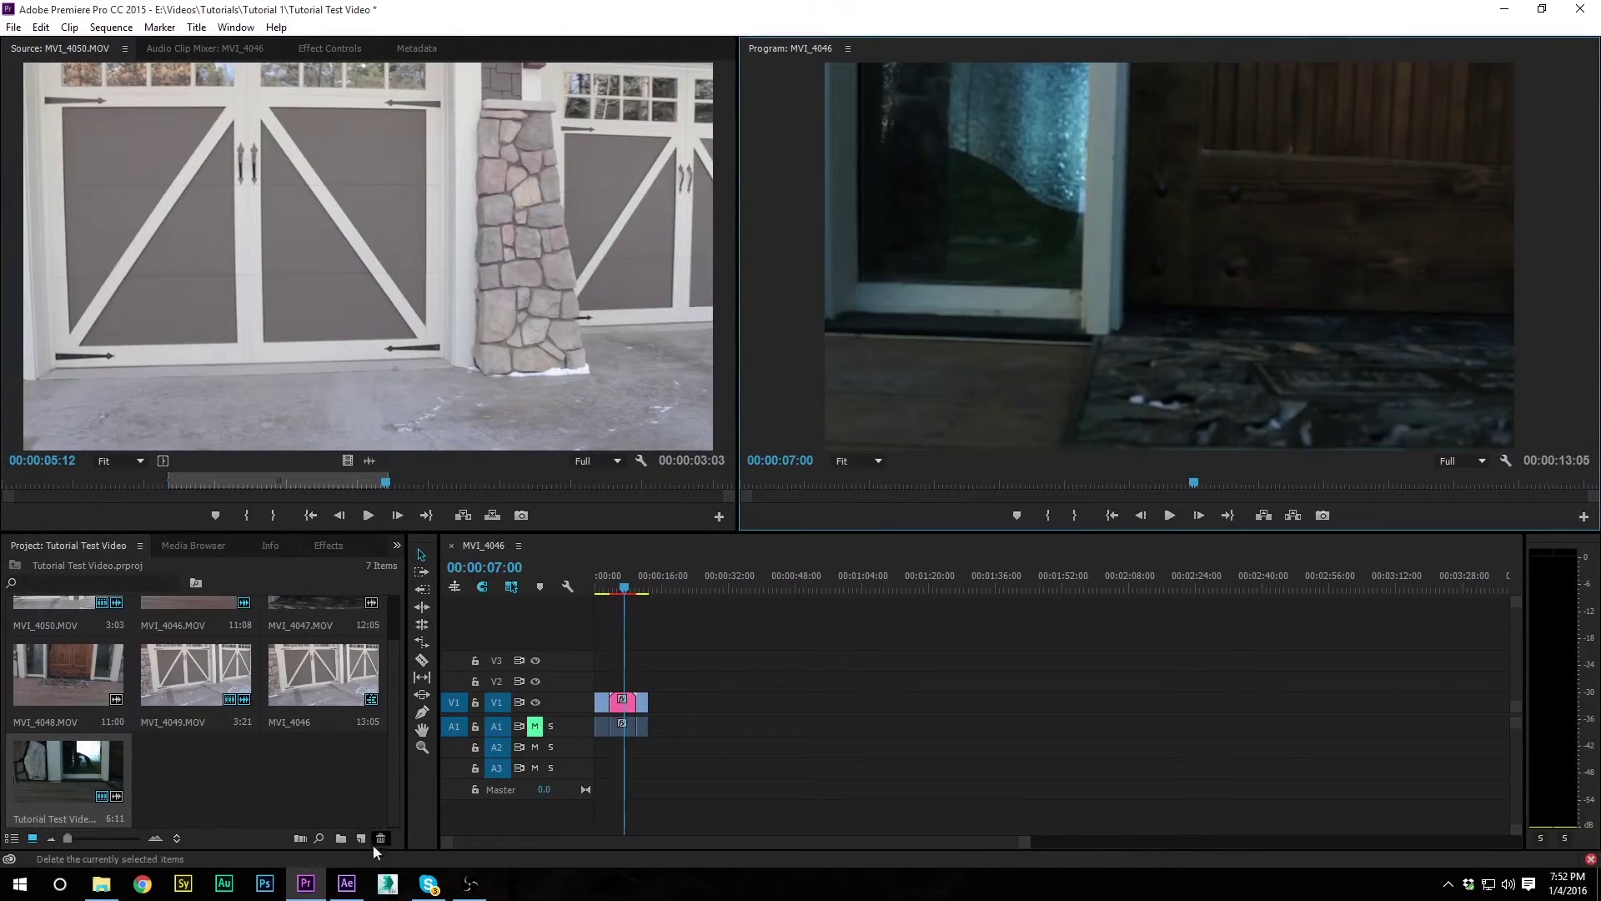
left_click(351, 881)
left_click(308, 885)
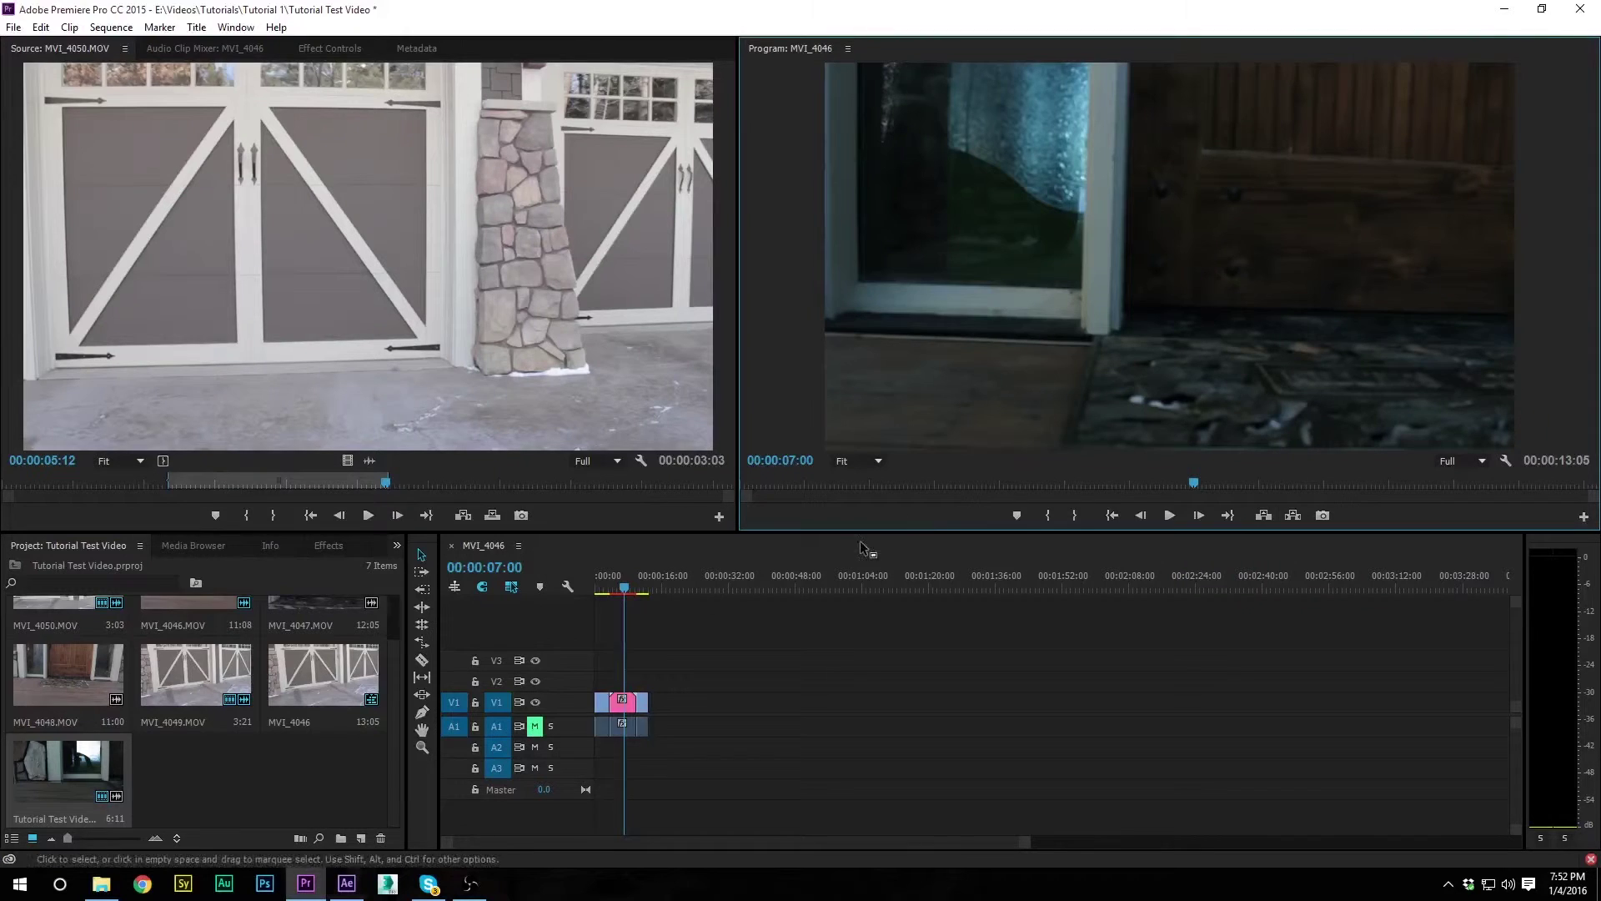
key("Up")
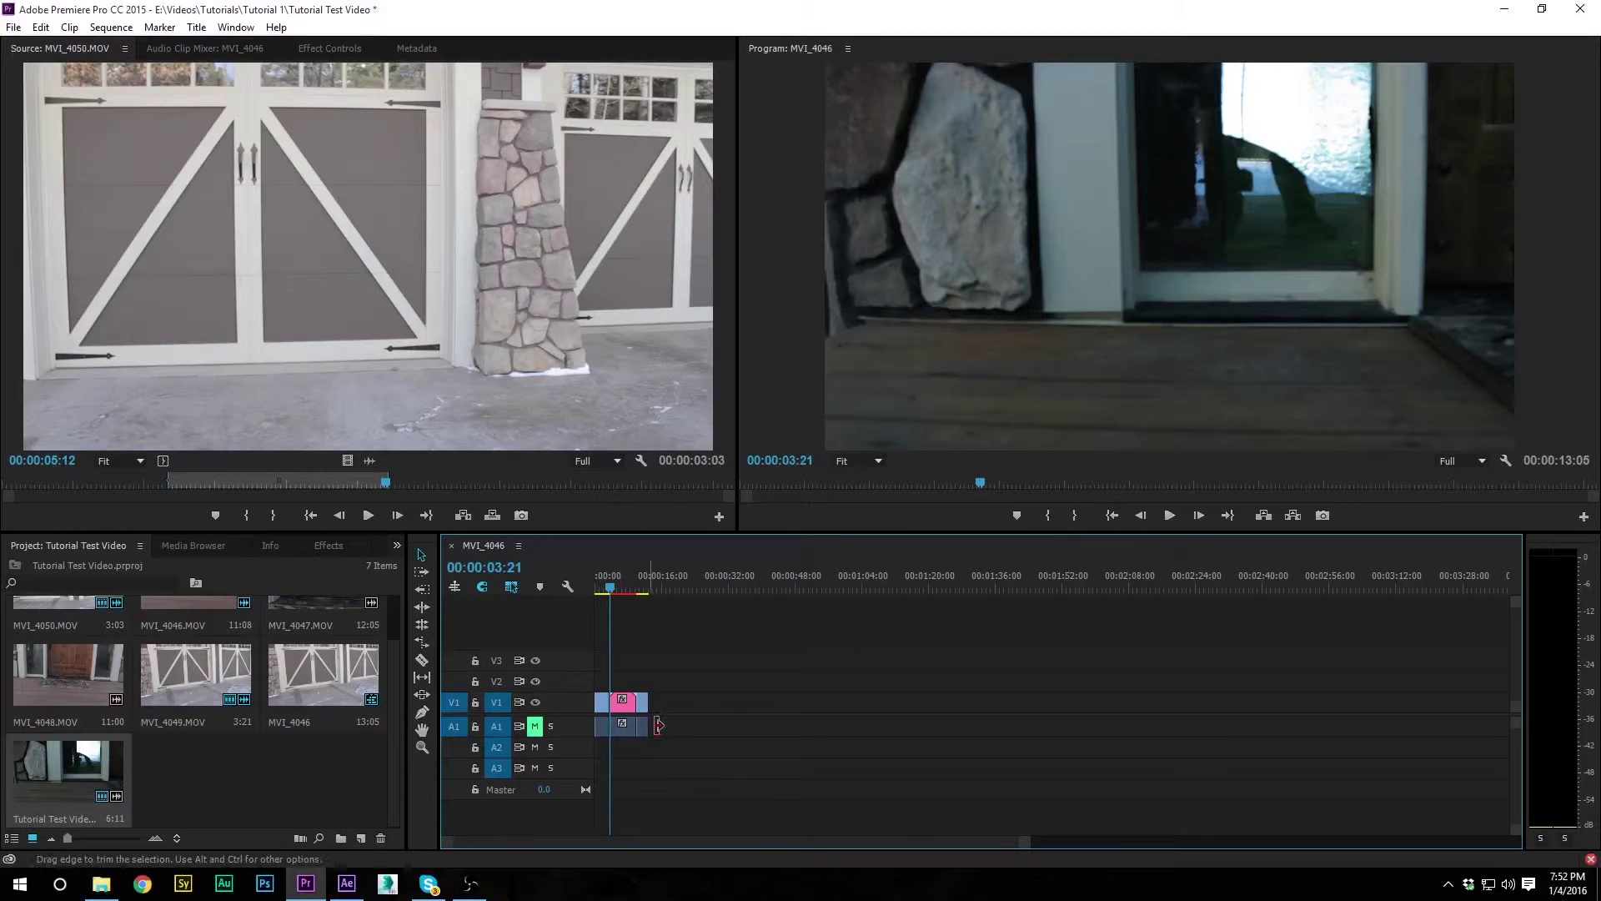
left_click(357, 886)
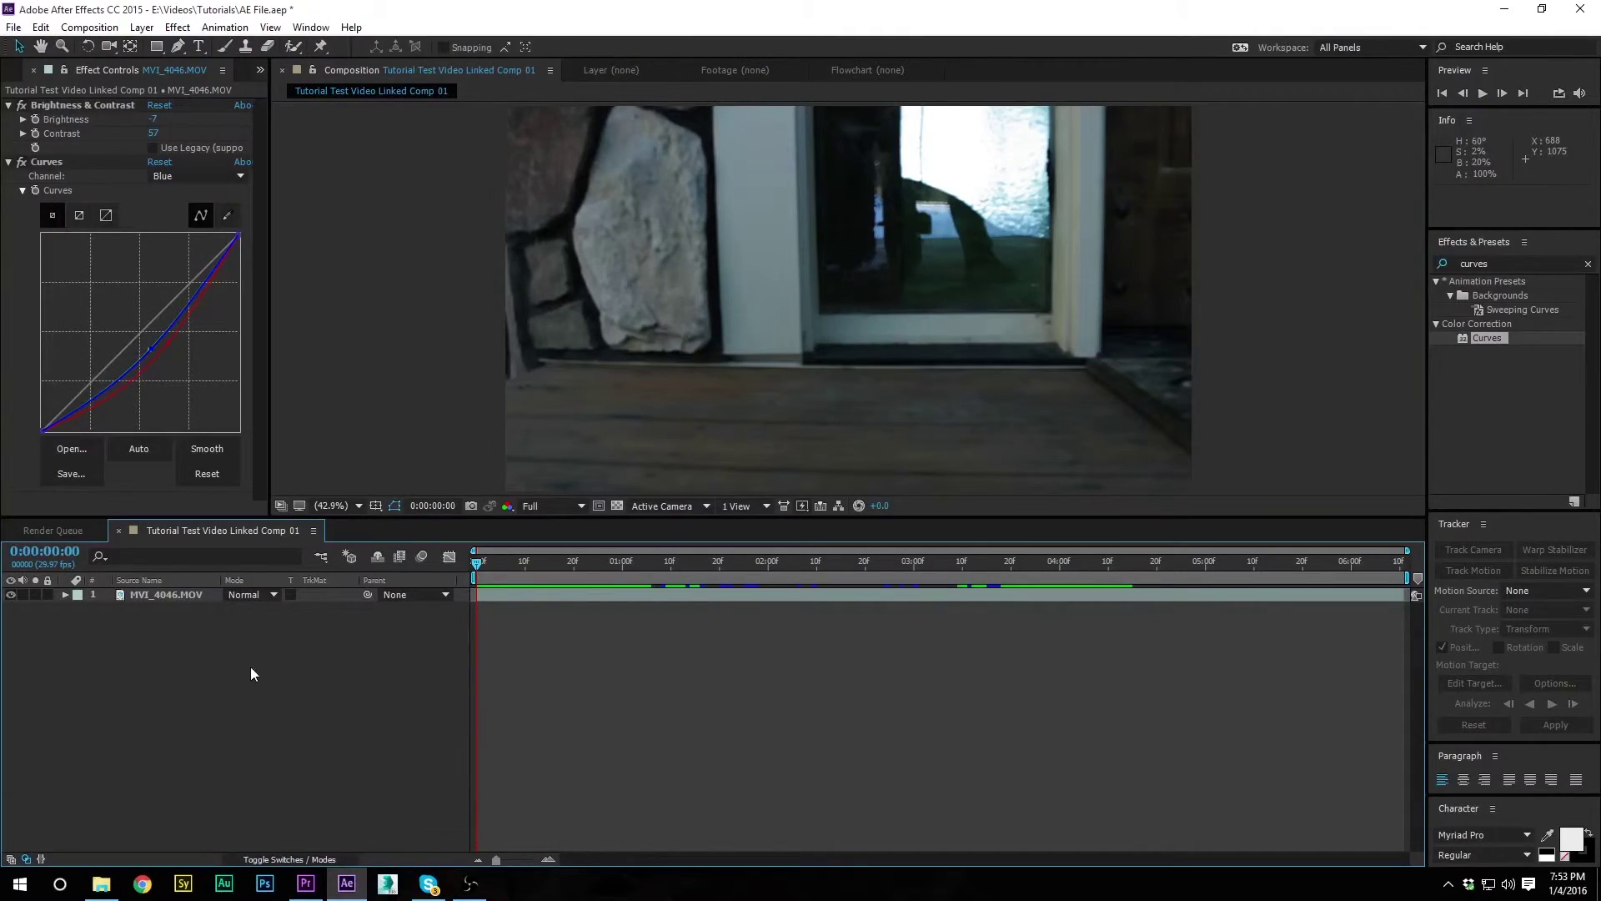
- Move the playhead to 0:00:03:18 and add the linked composition to the Render Queue
left_click(109, 29)
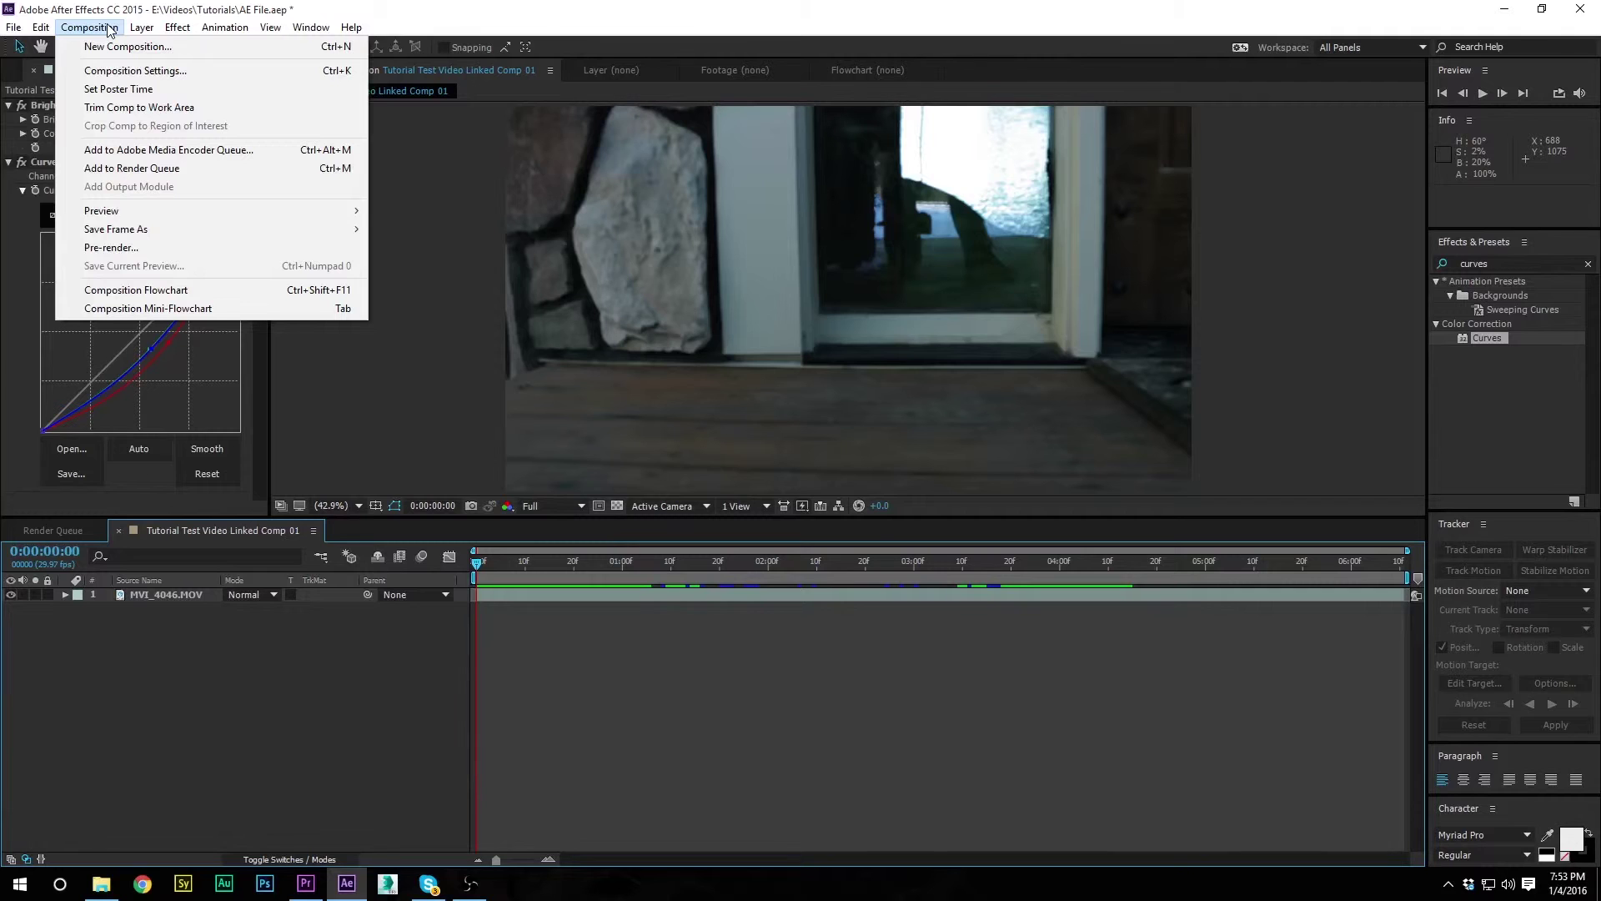
left_click(108, 31)
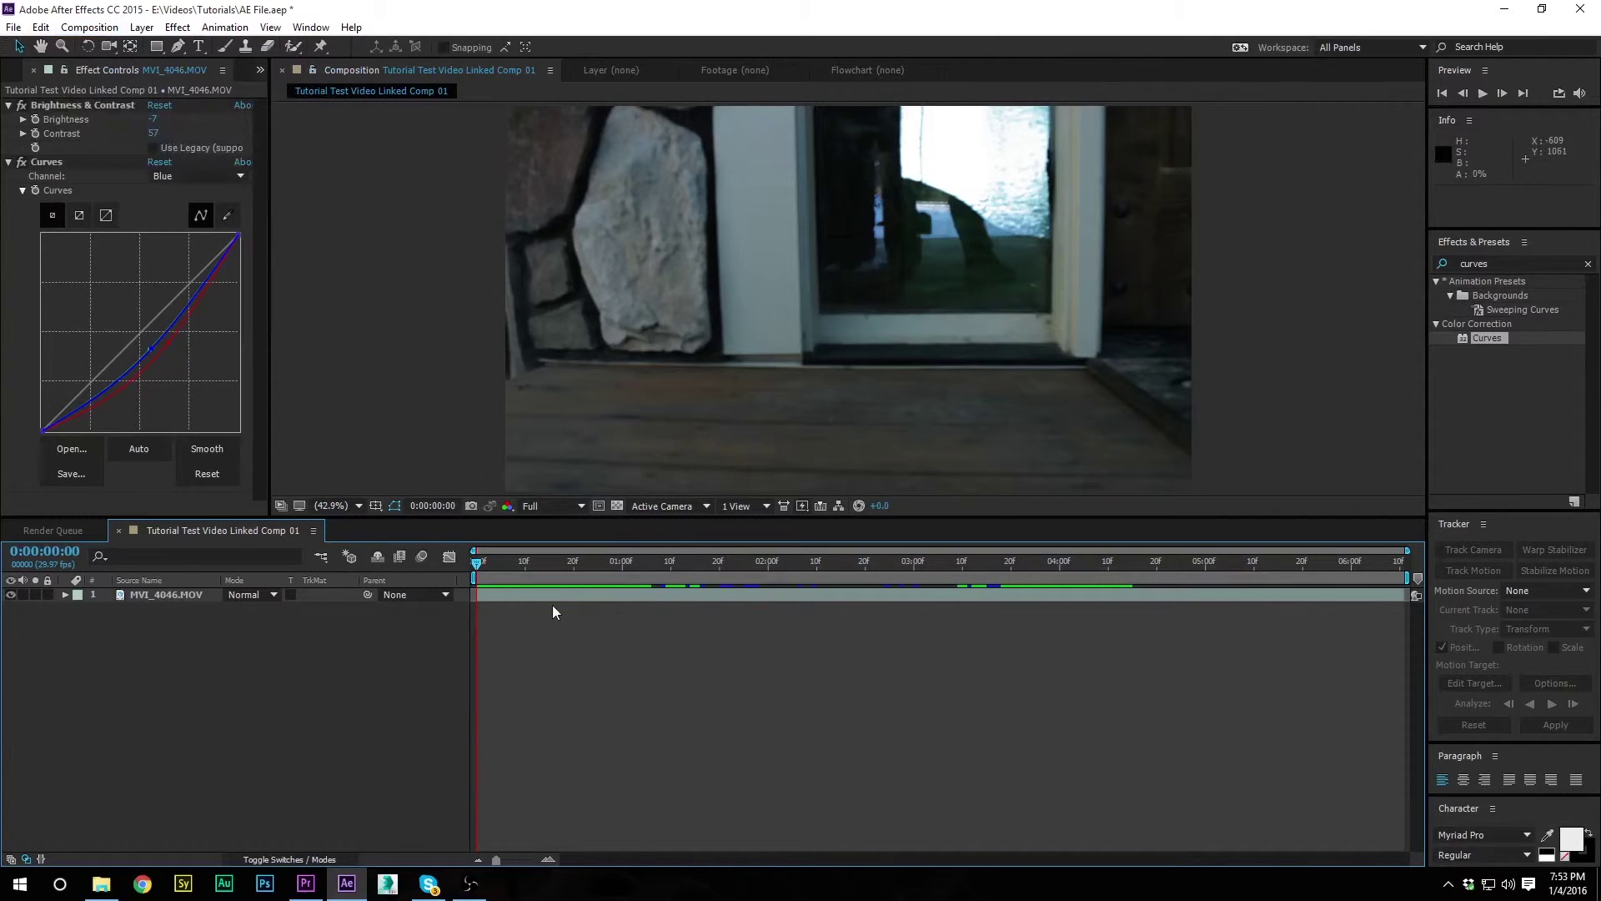
left_click_drag(485, 564, 1001, 541)
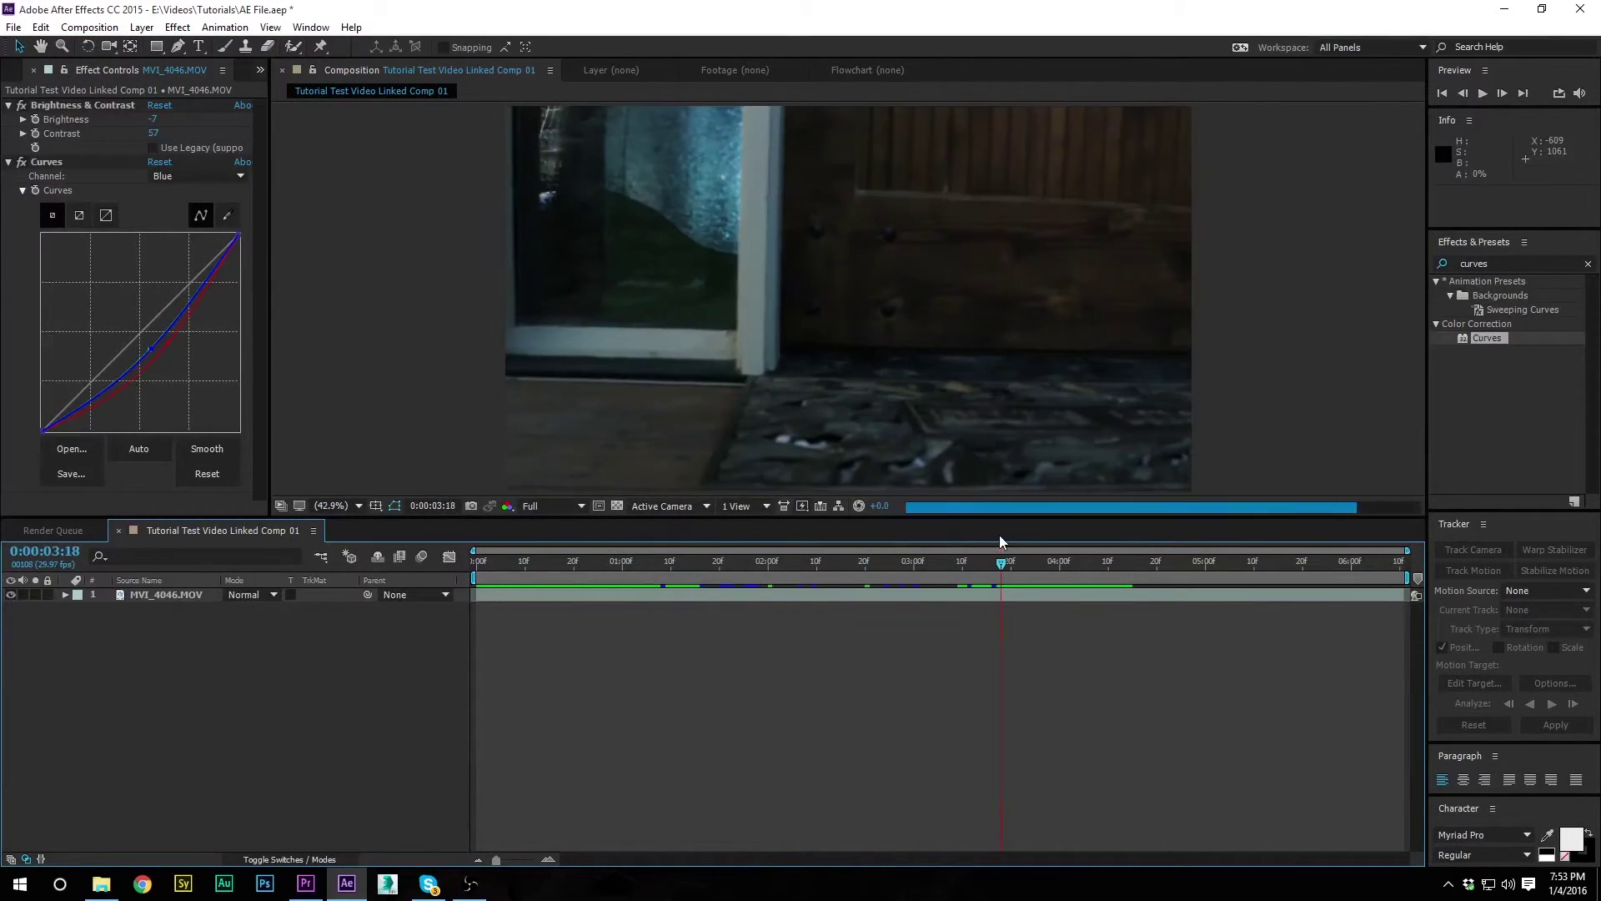
left_click(87, 28)
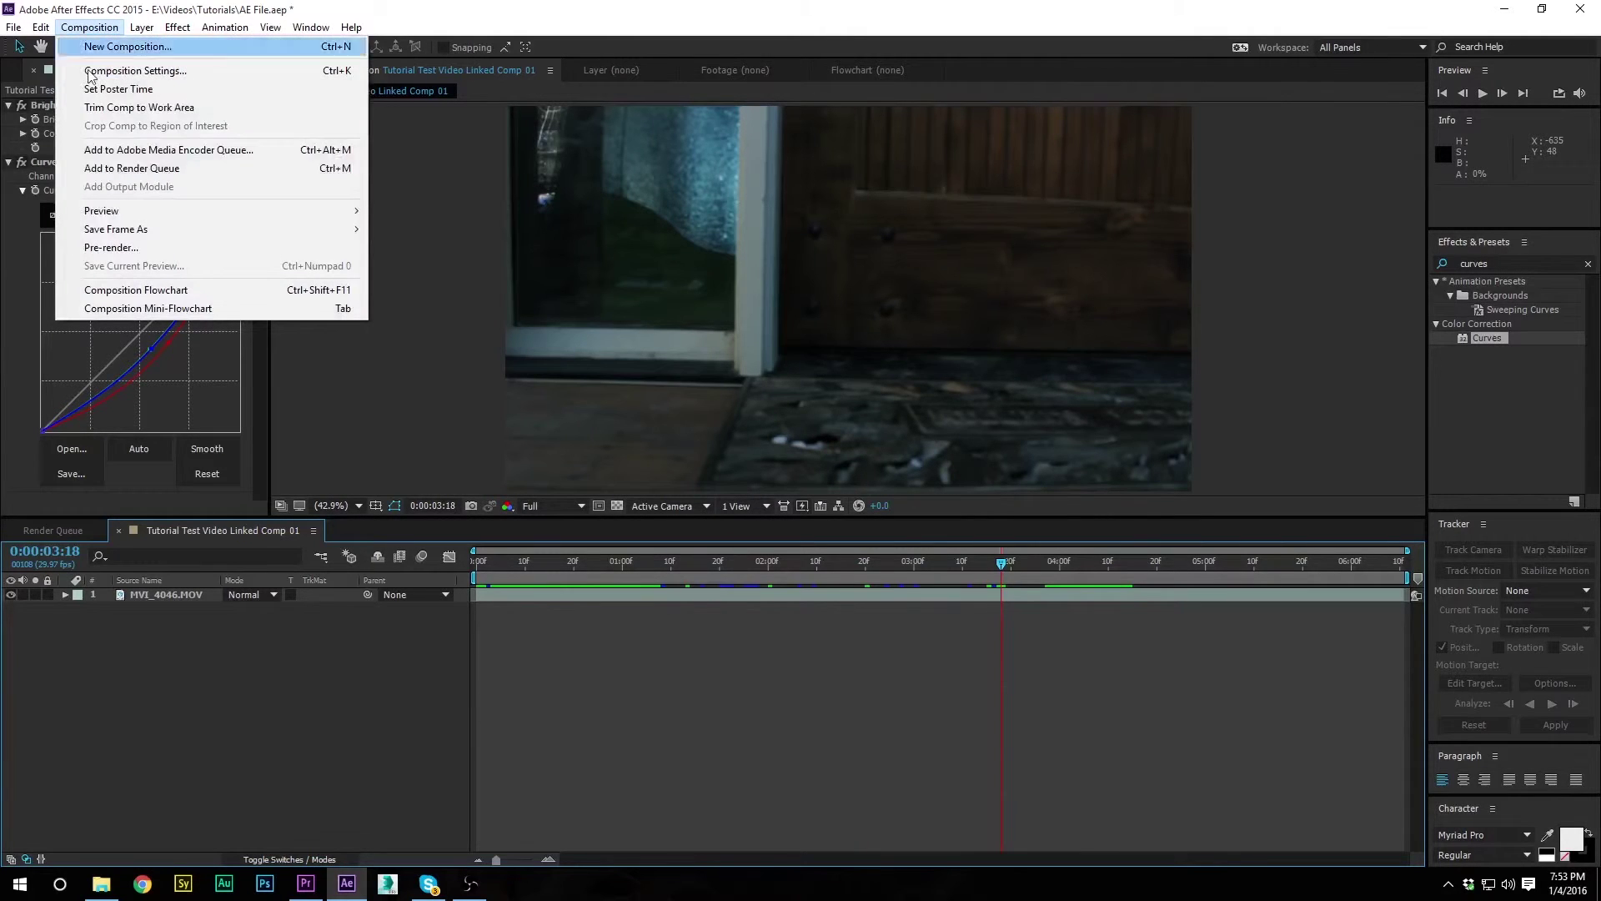
left_click(133, 169)
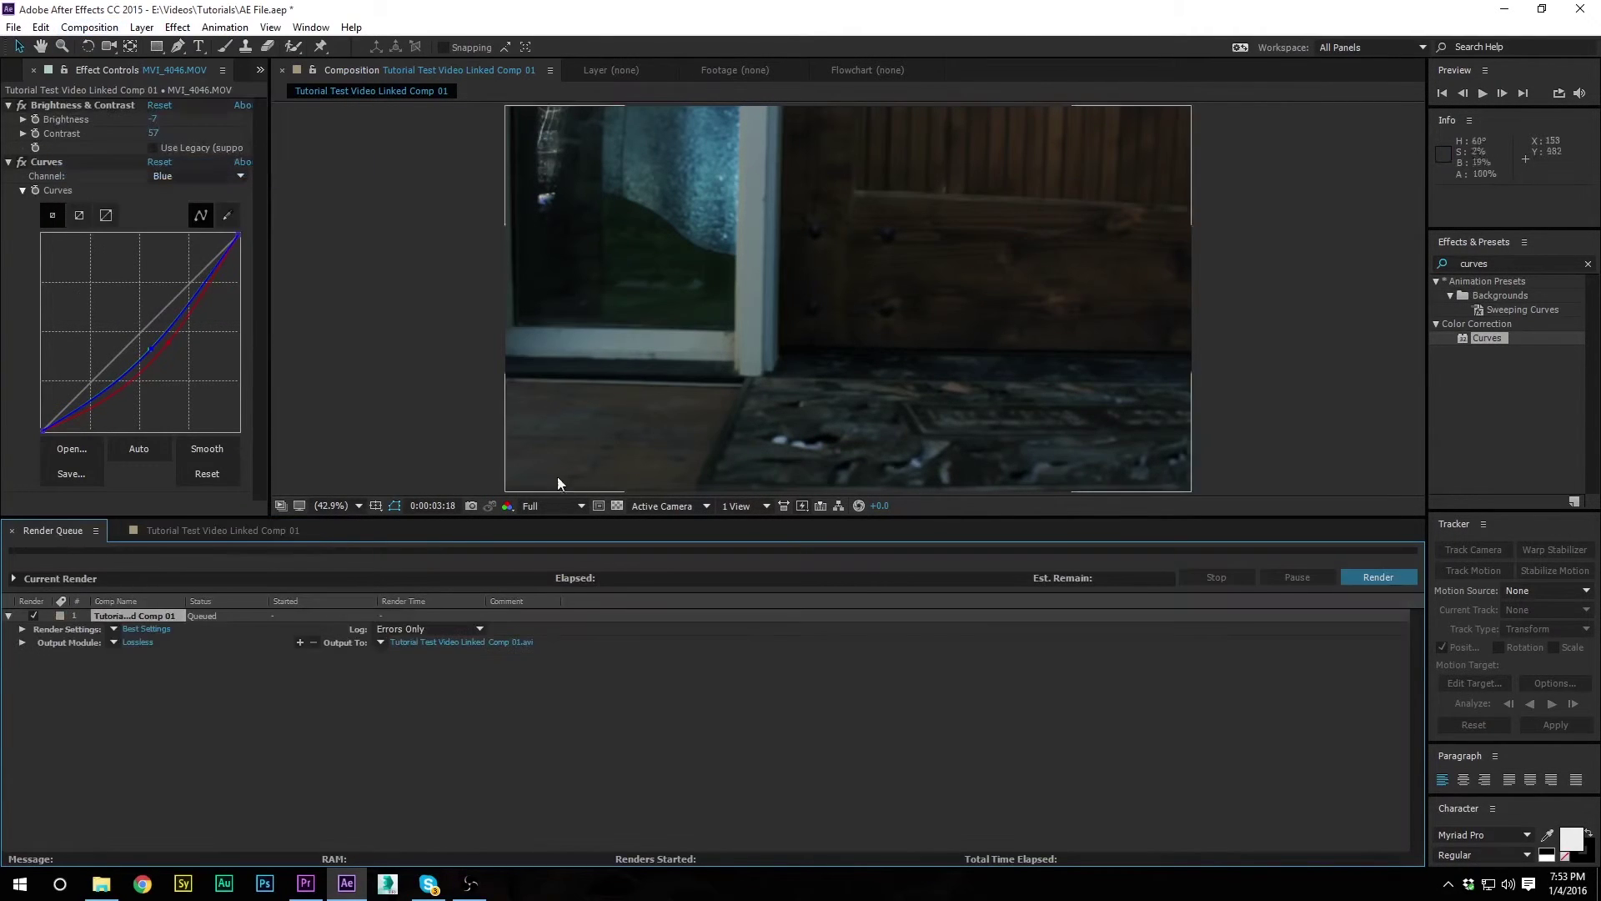
- Set the output module format to QuickTime, accepting the Avid DNxHD codec with RGB Levels and 1080p/29.97 DNxHD 220 8-bit
left_click(135, 643)
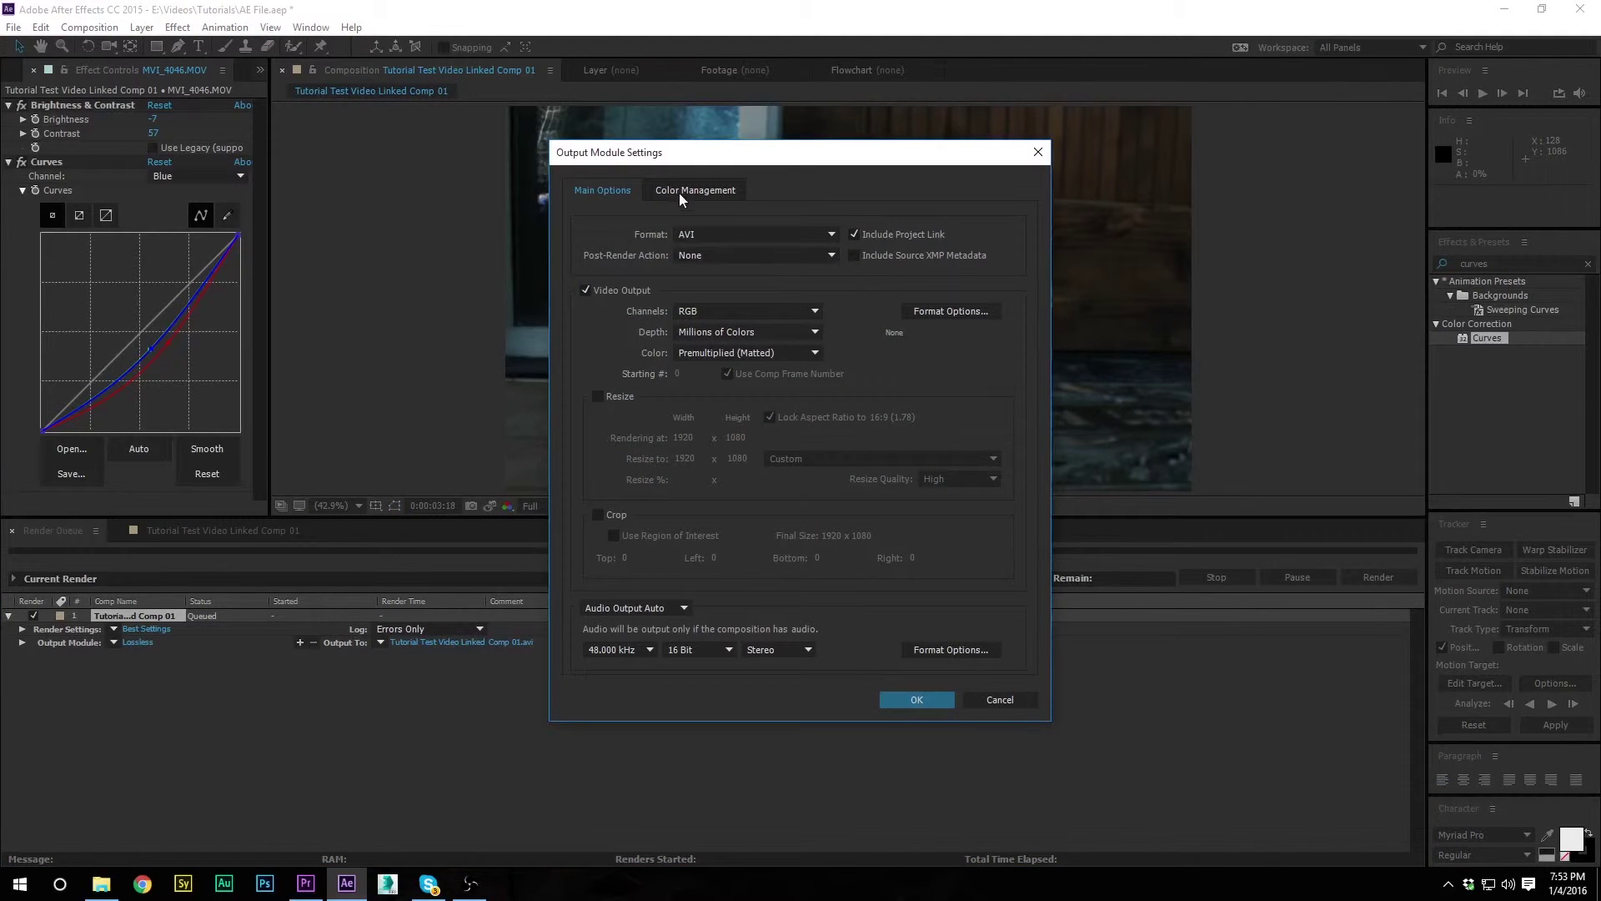
left_click(709, 234)
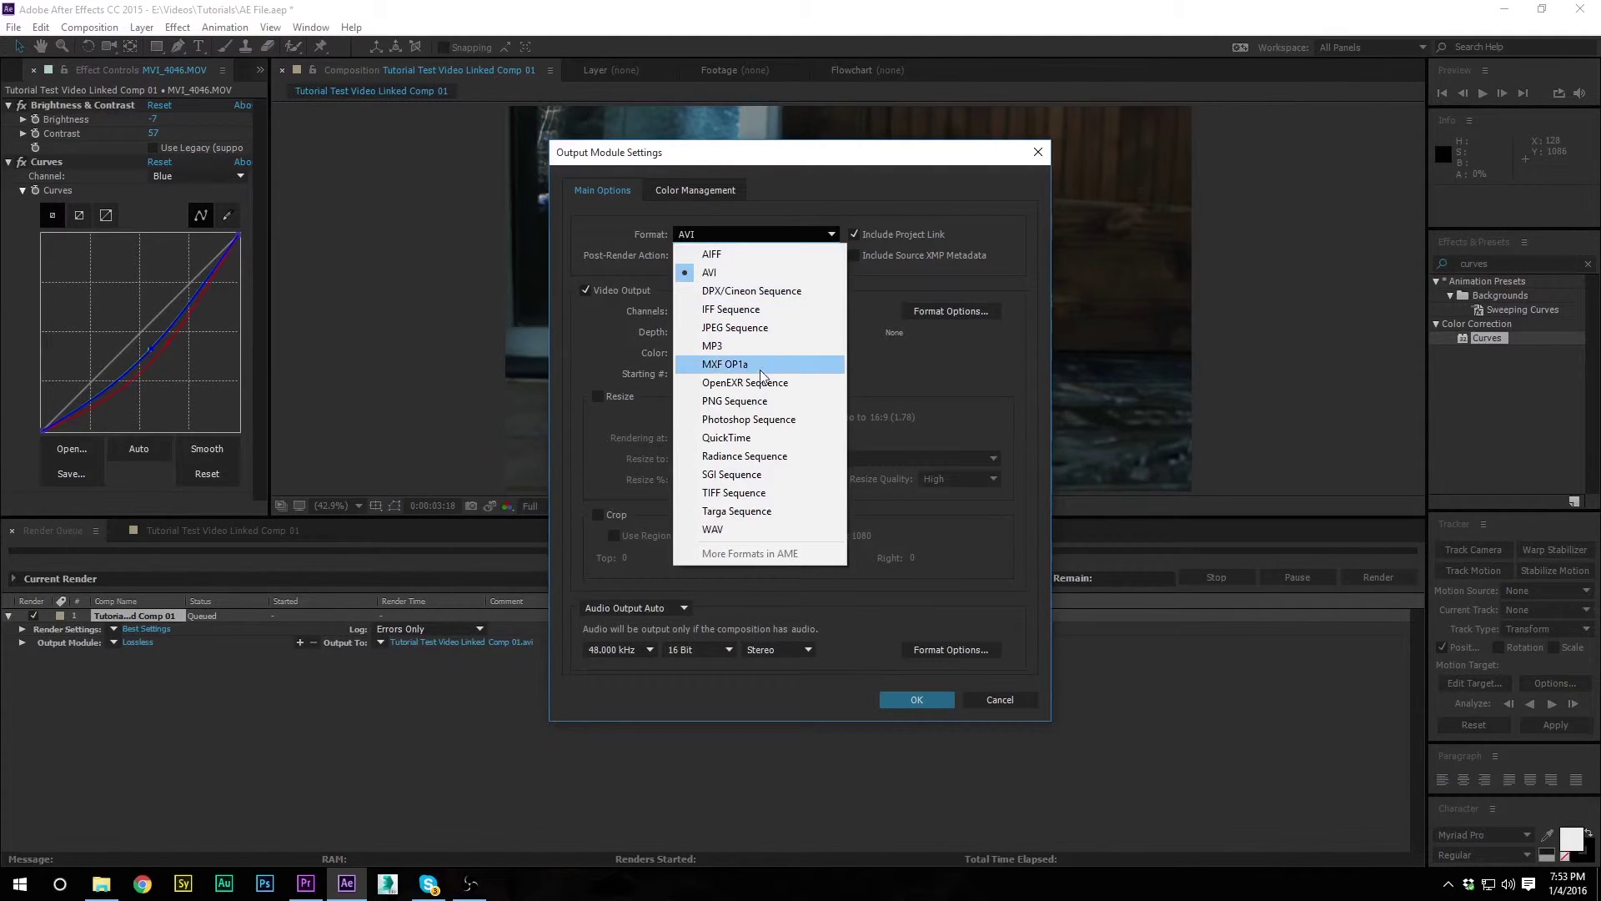
left_click(742, 438)
left_click(949, 311)
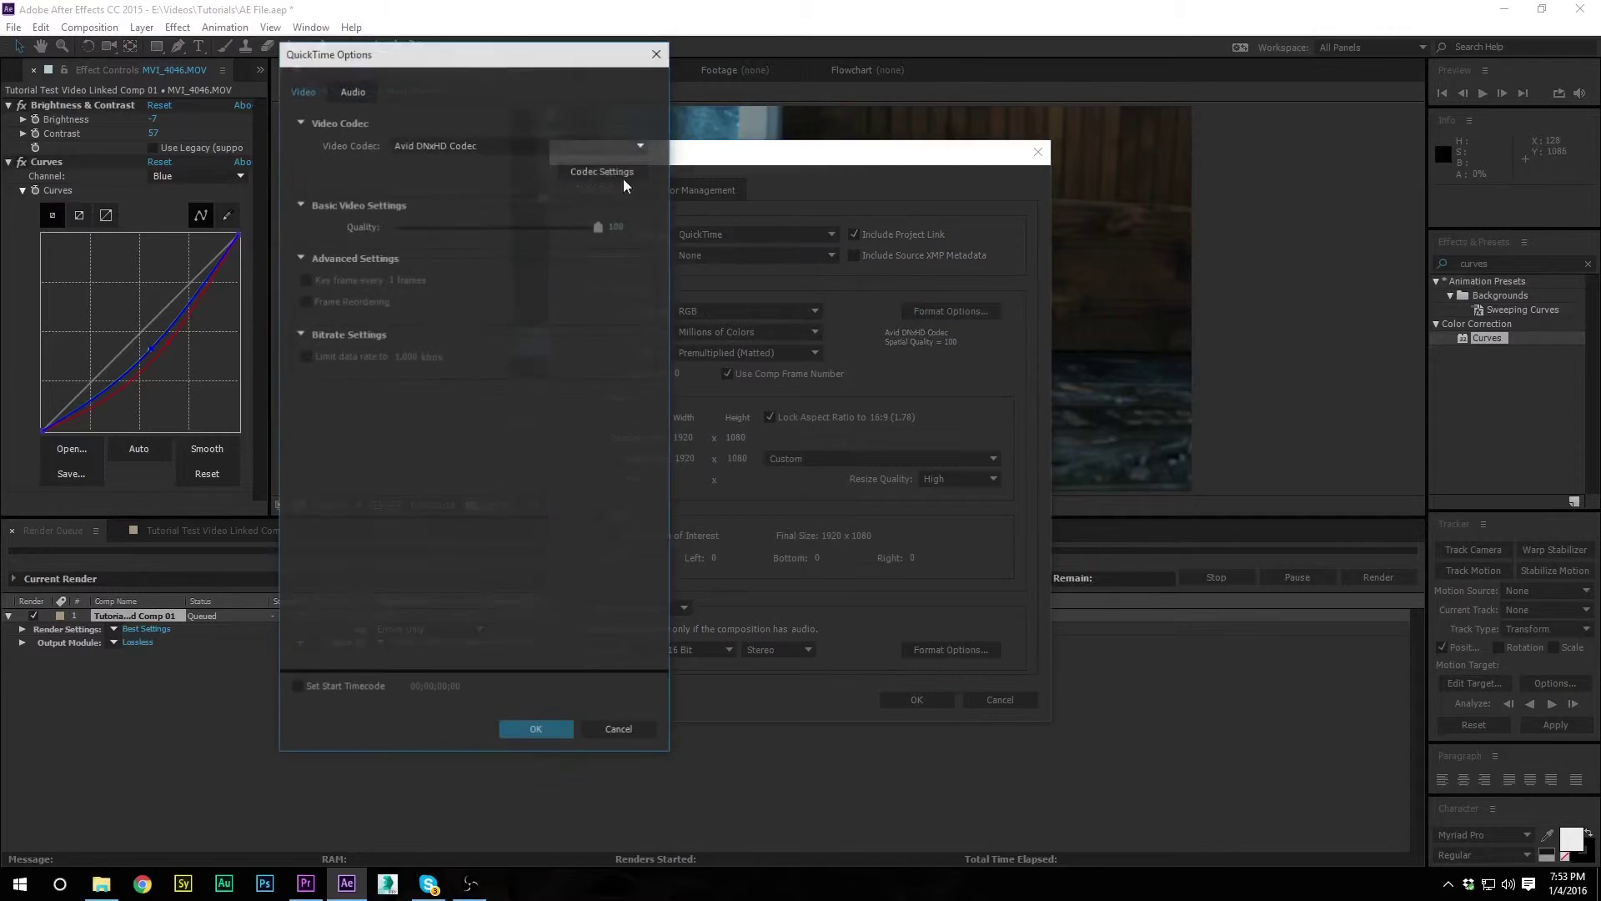
left_click(632, 169)
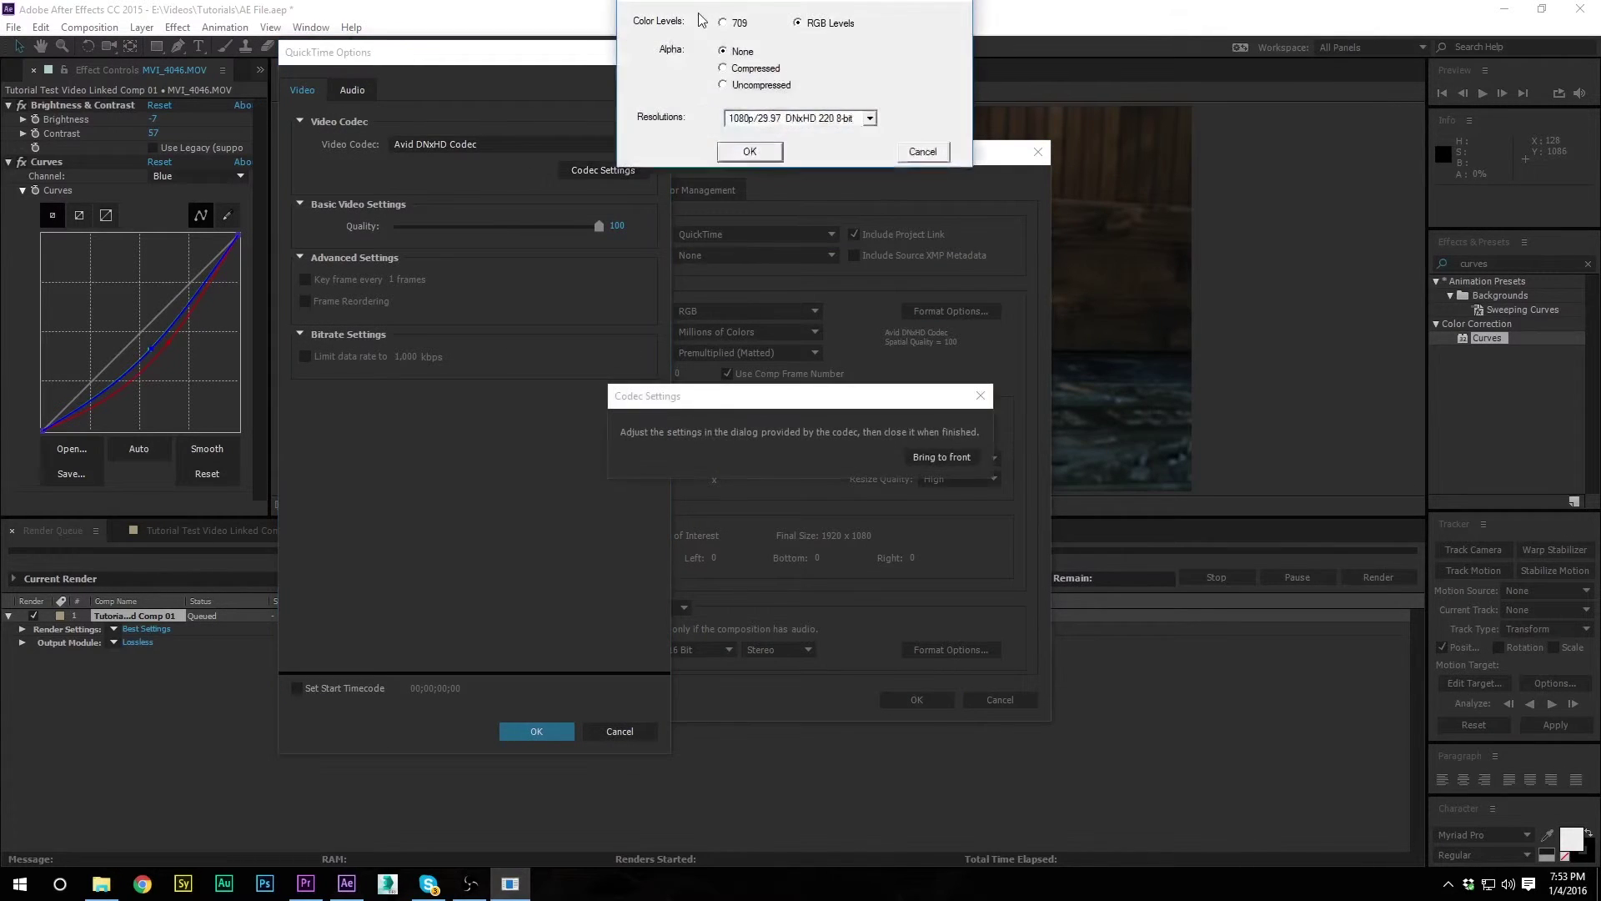
left_click_drag(765, 1, 407, 96)
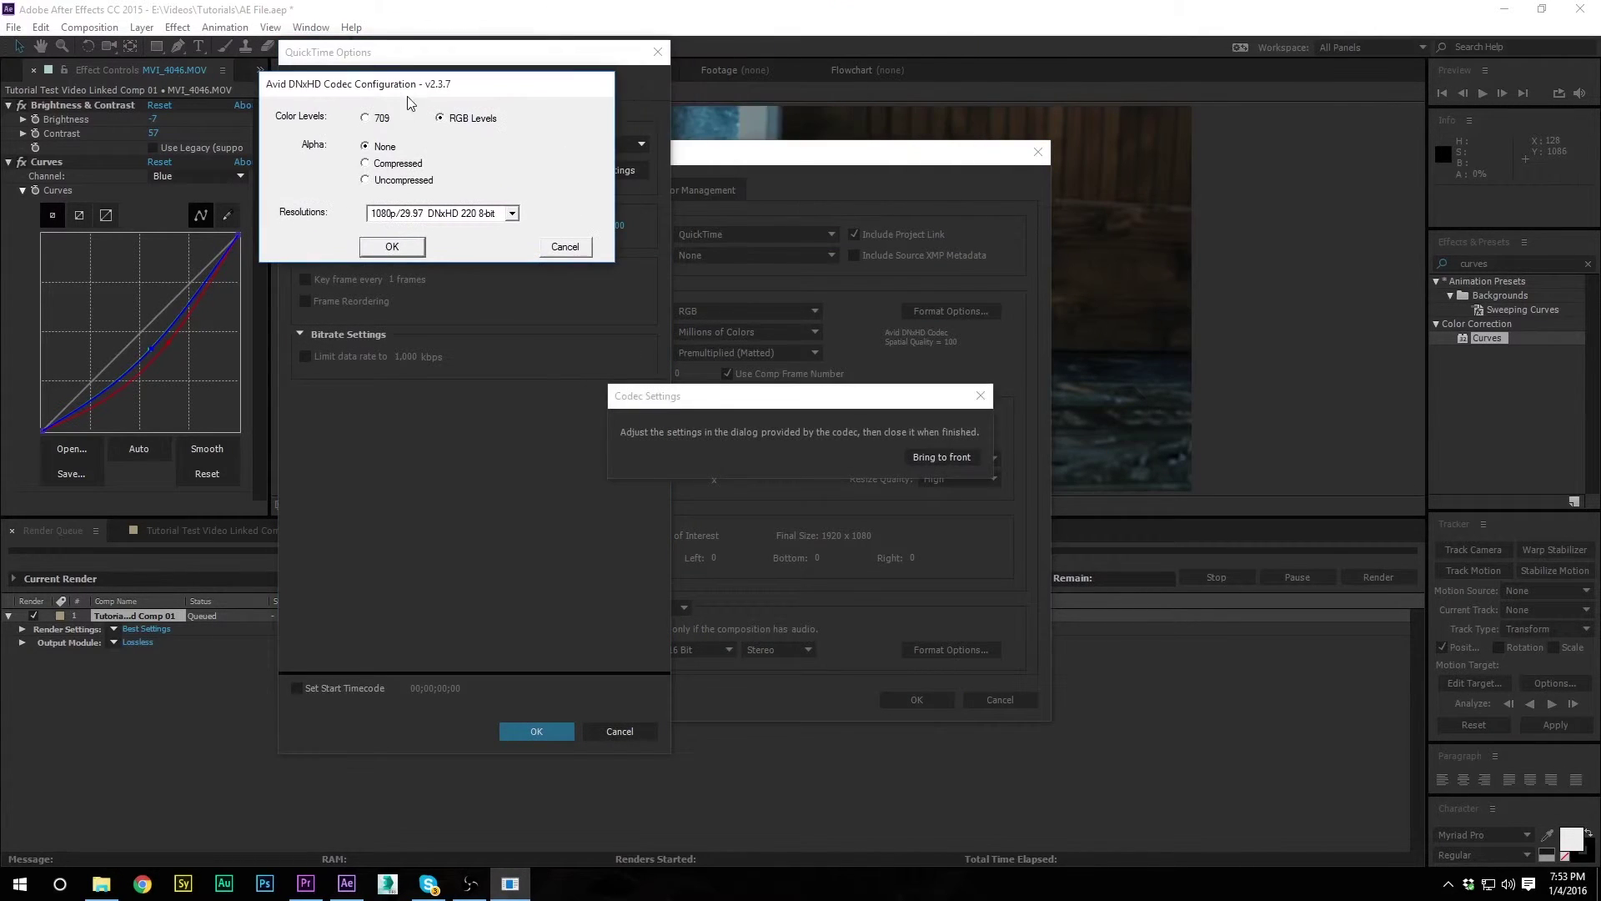
left_click(392, 247)
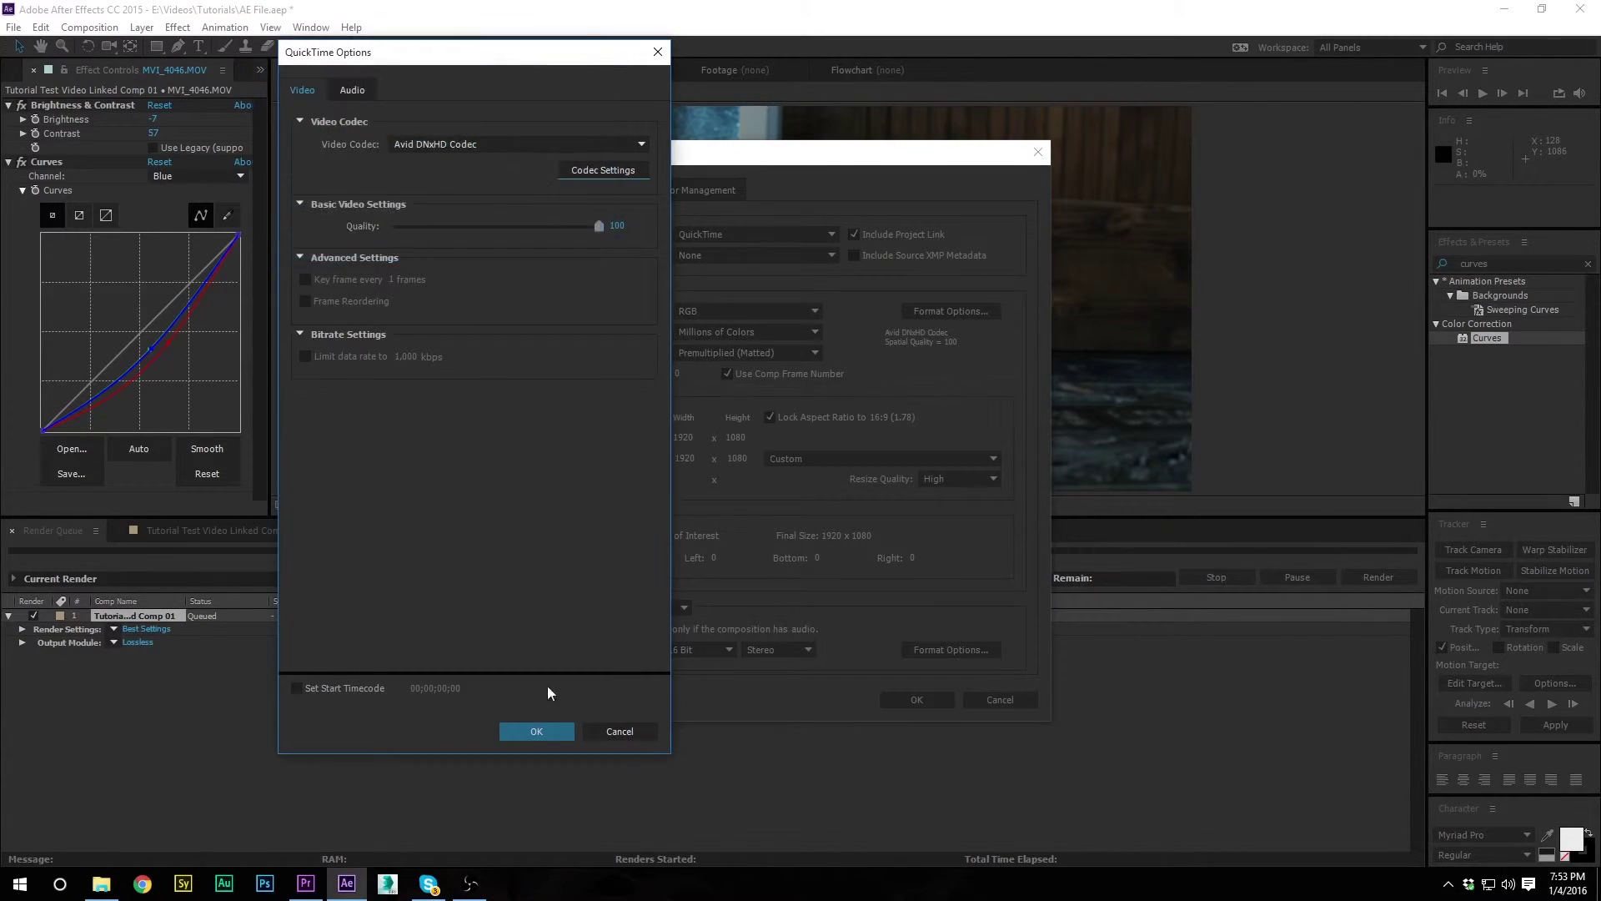
left_click(530, 731)
- Turn audio output off and apply the output module settings
left_click(633, 608)
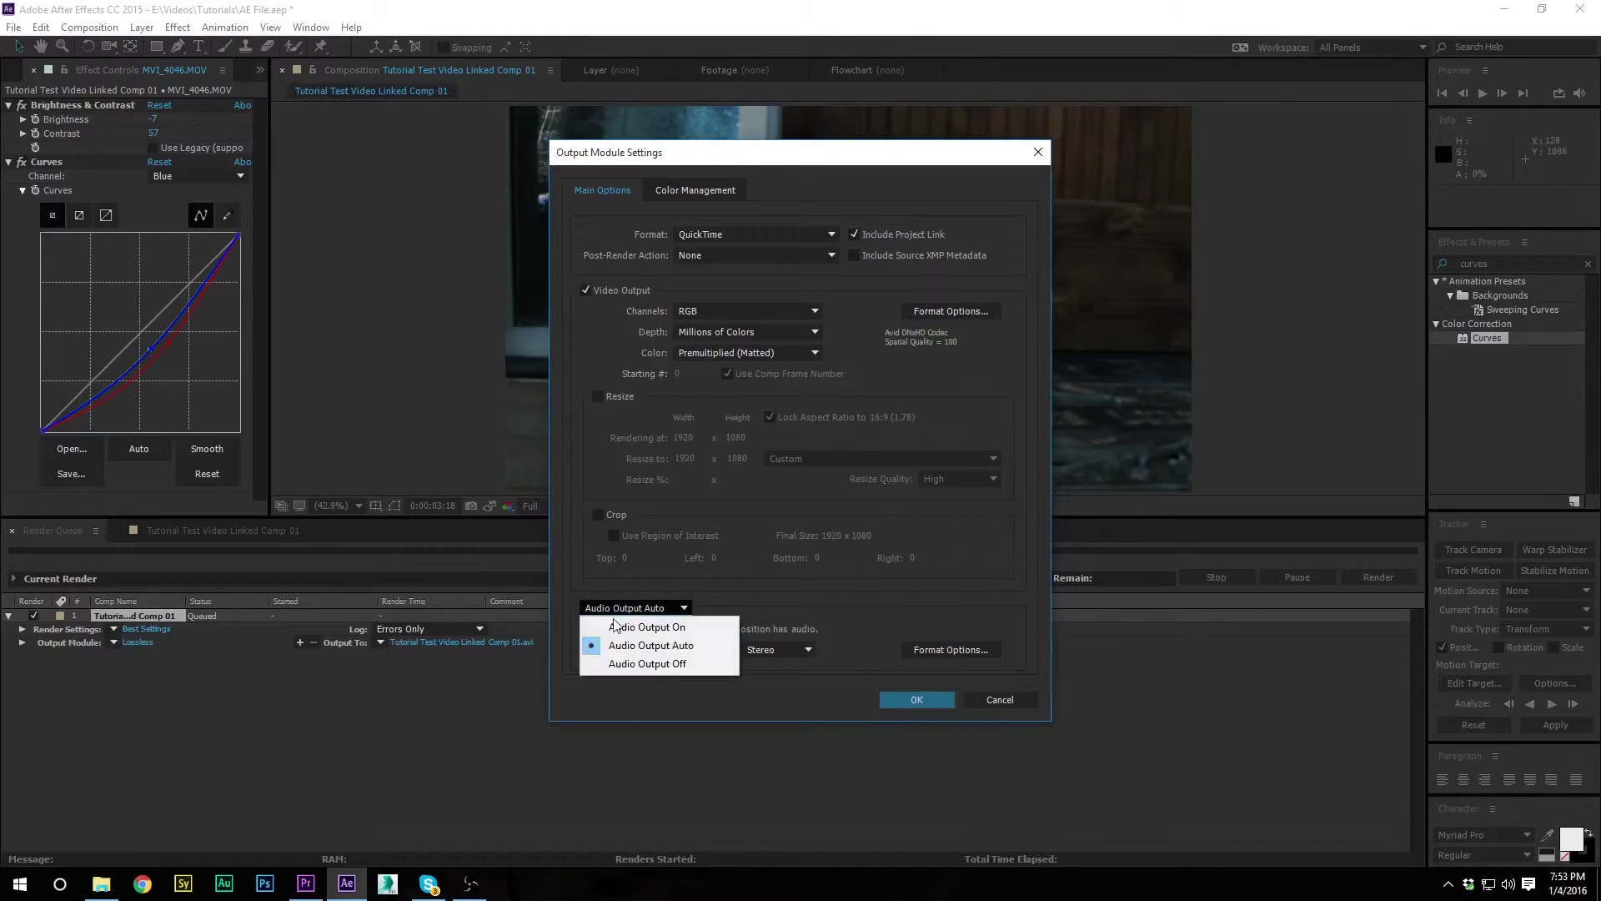
left_click(641, 665)
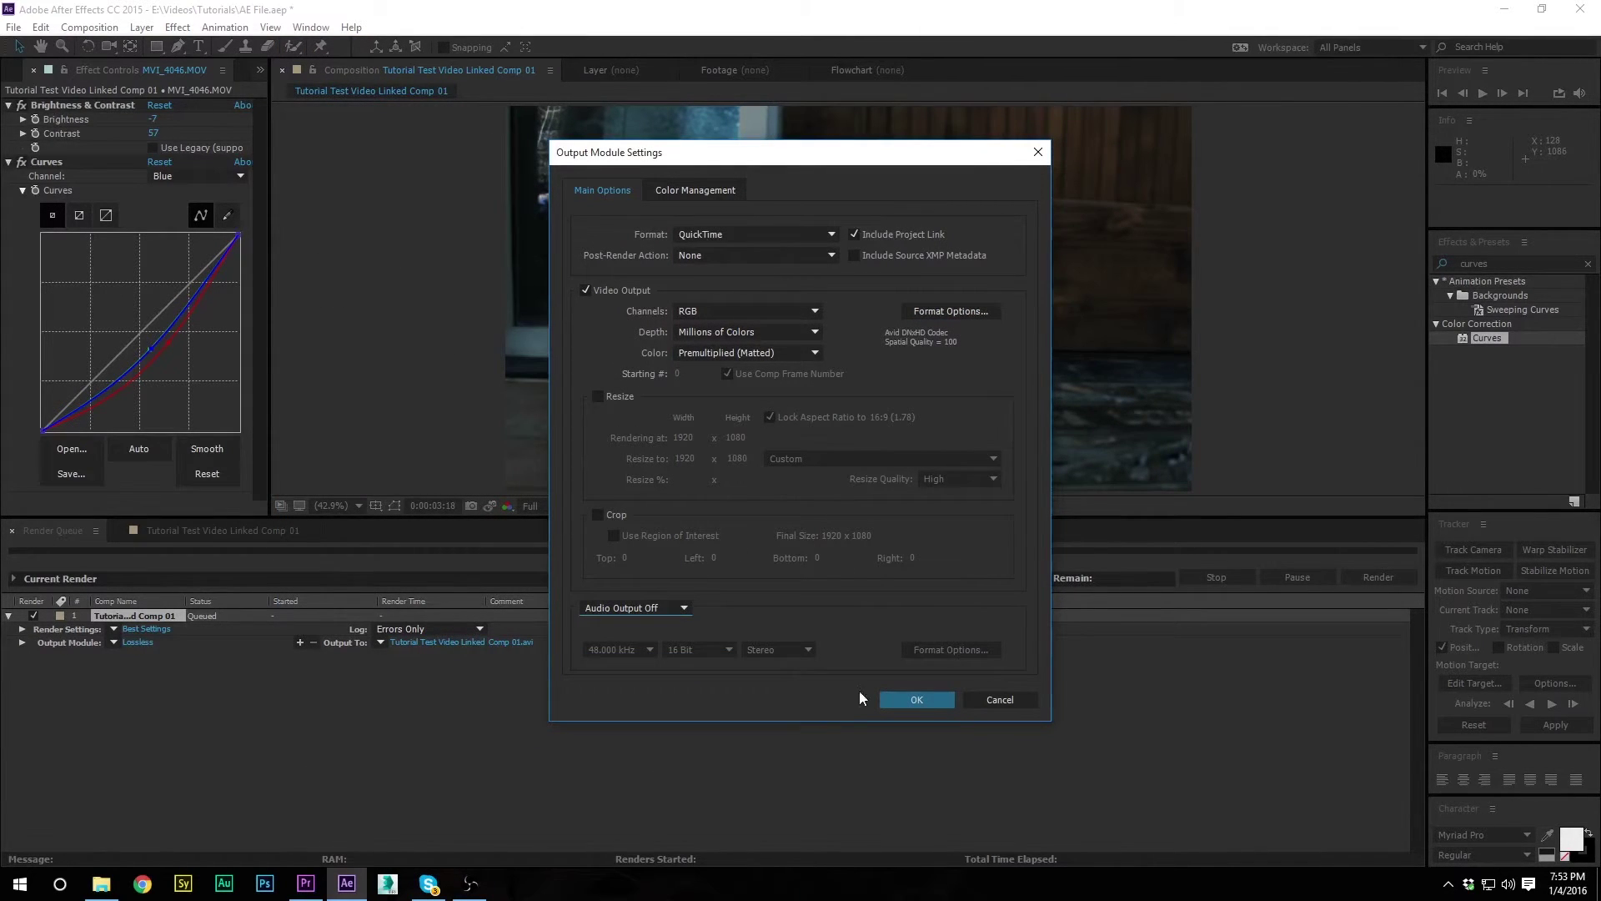
left_click(911, 699)
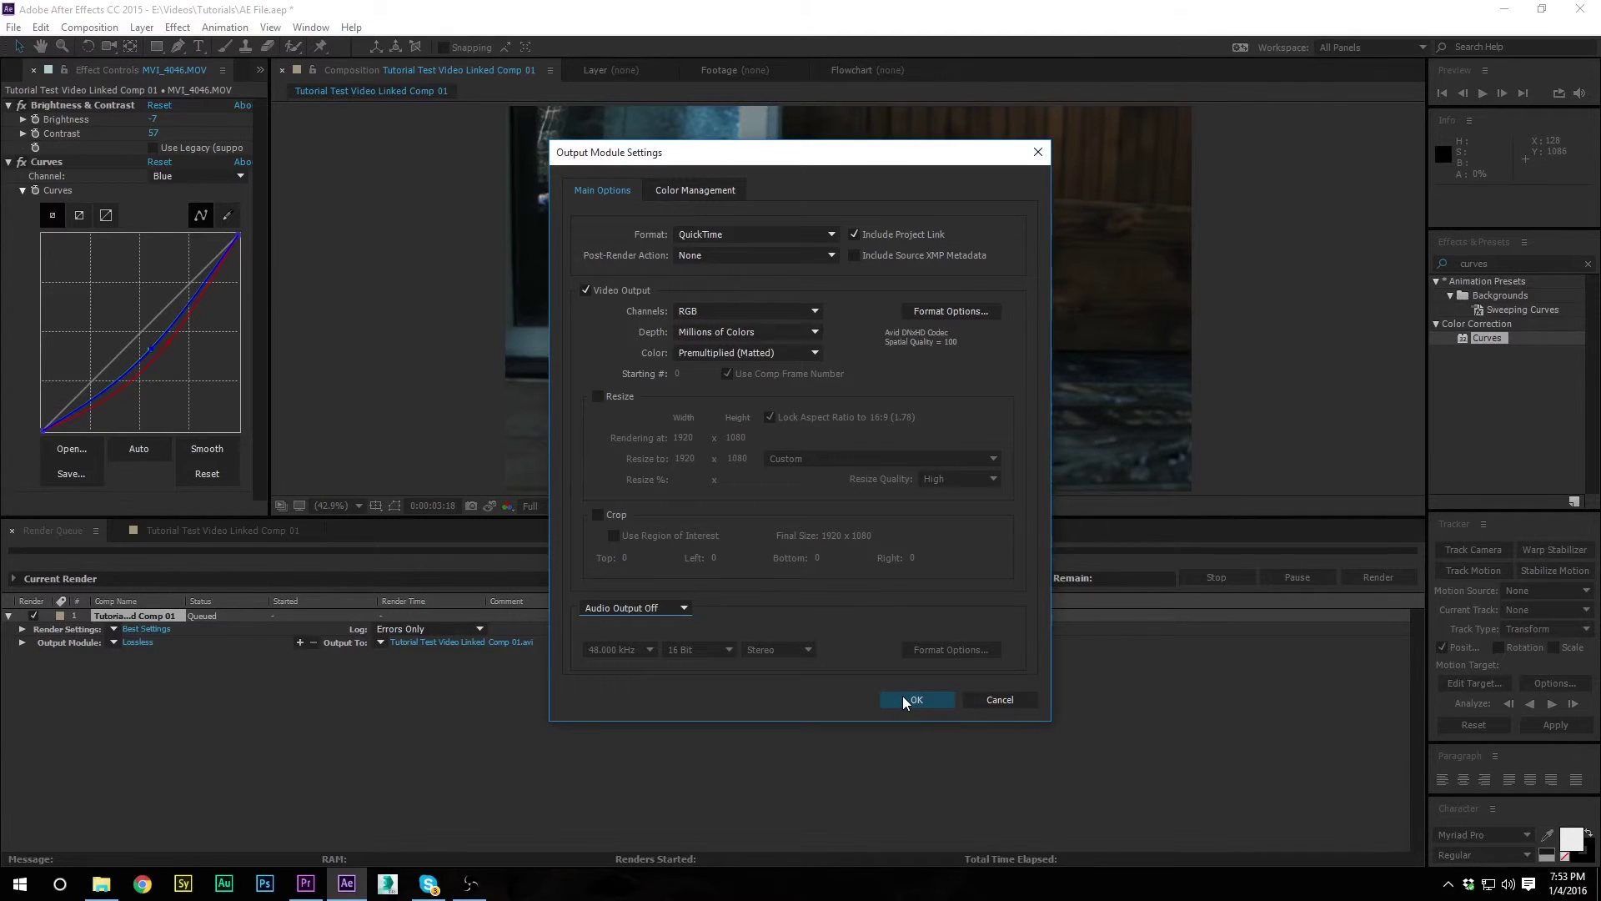
- Set the render's output file to After Effects Render 02 in the Tutorials folder, as a QuickTime movie
left_click(506, 646)
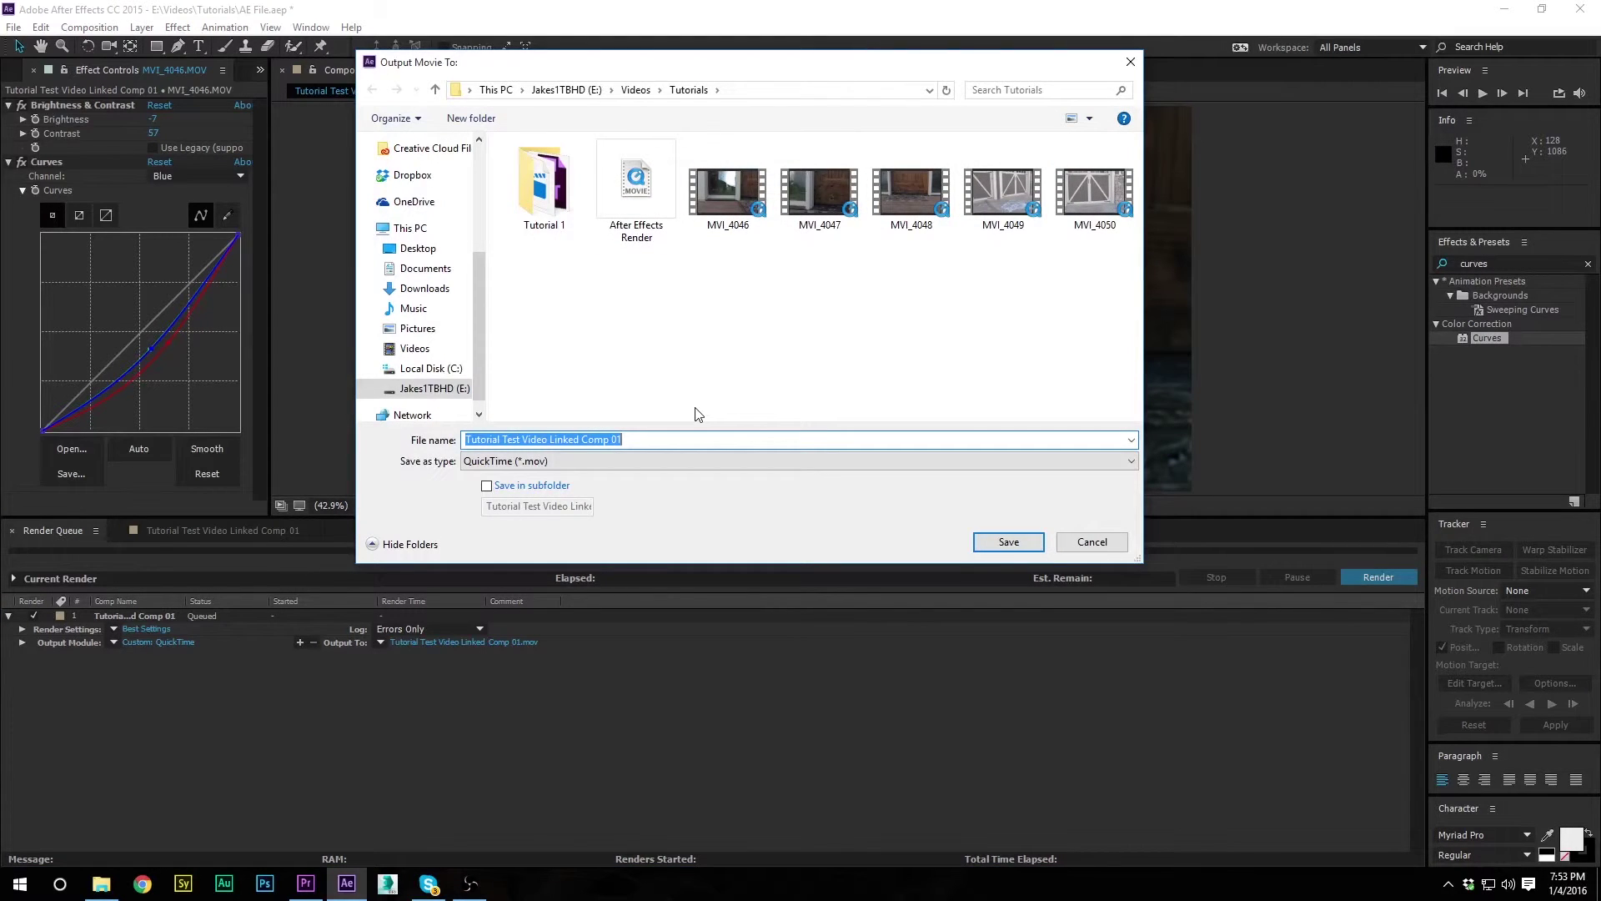
type("After Effec")
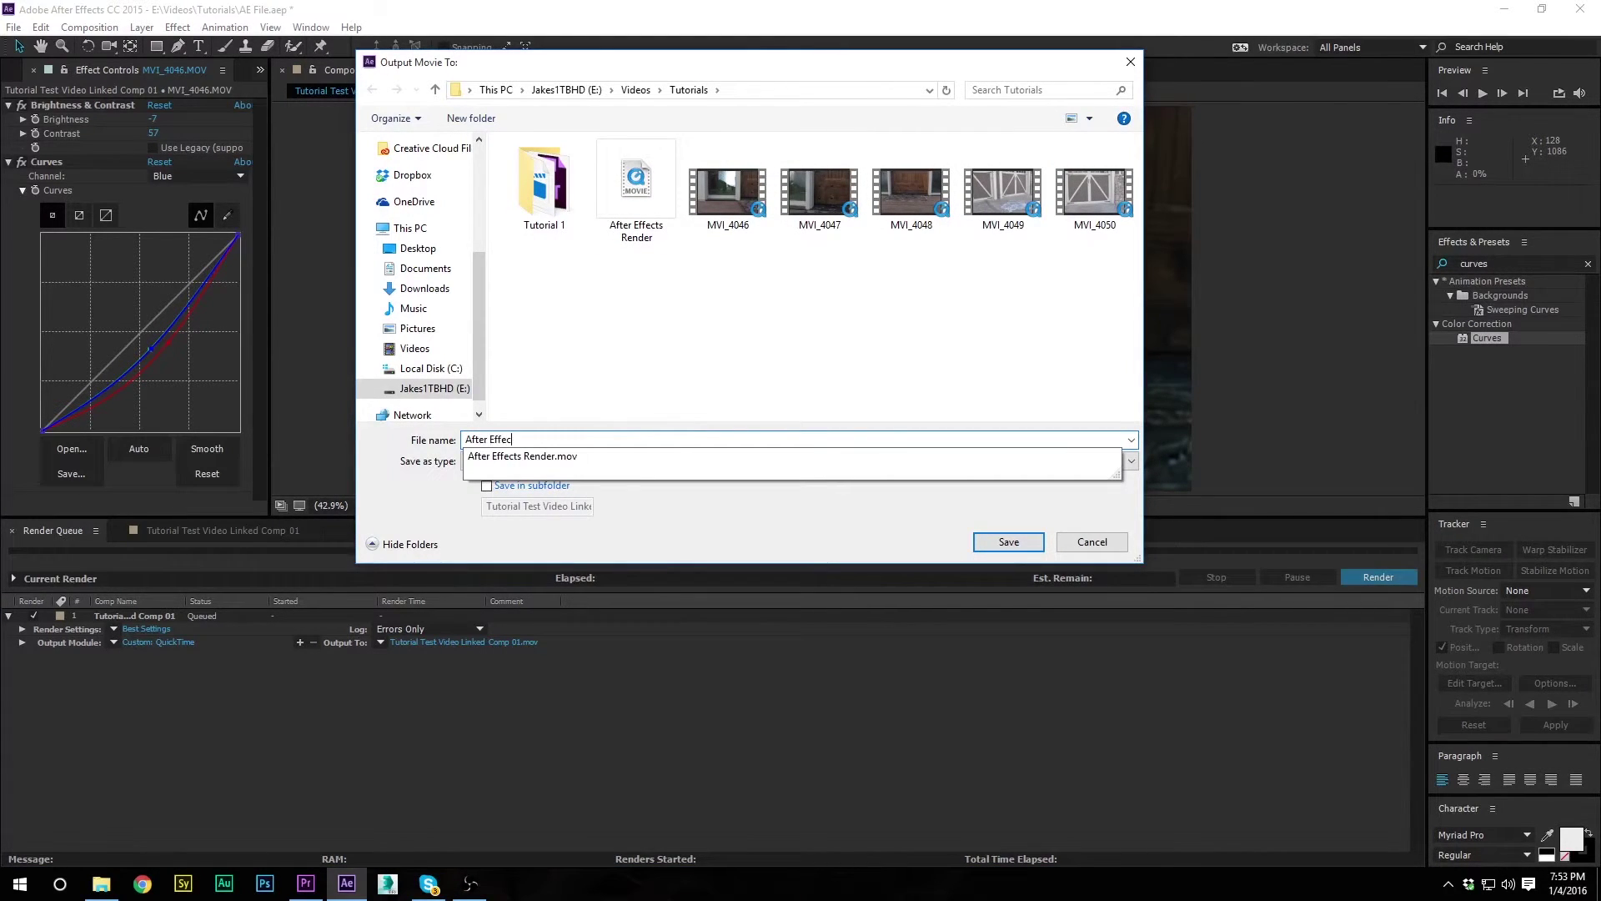
type("ts Render 02")
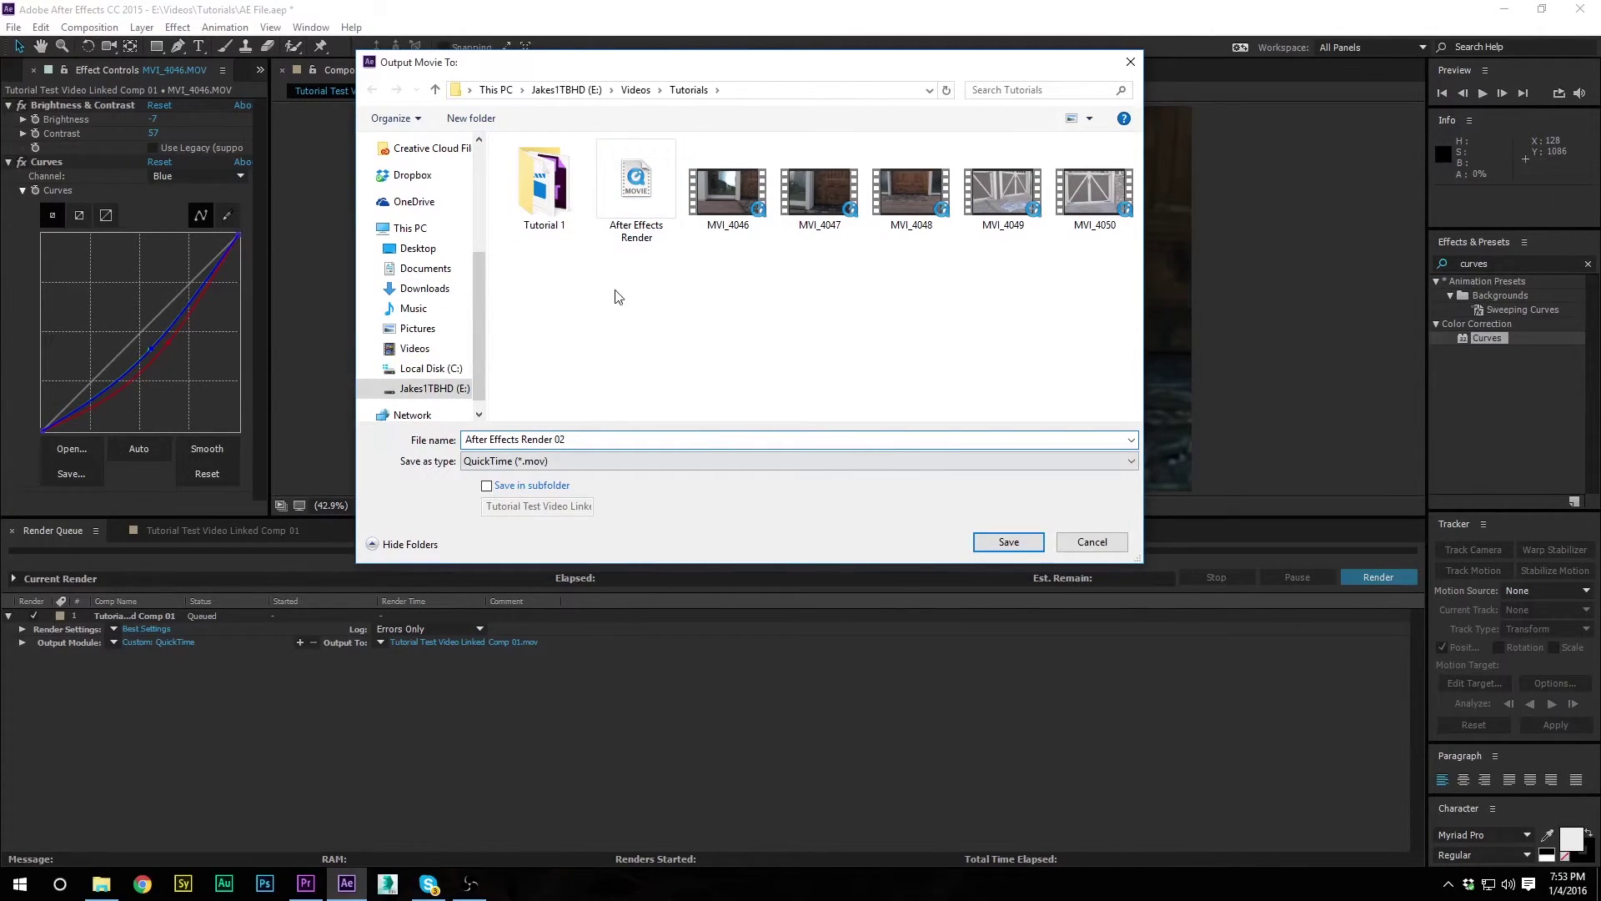
left_click(1008, 542)
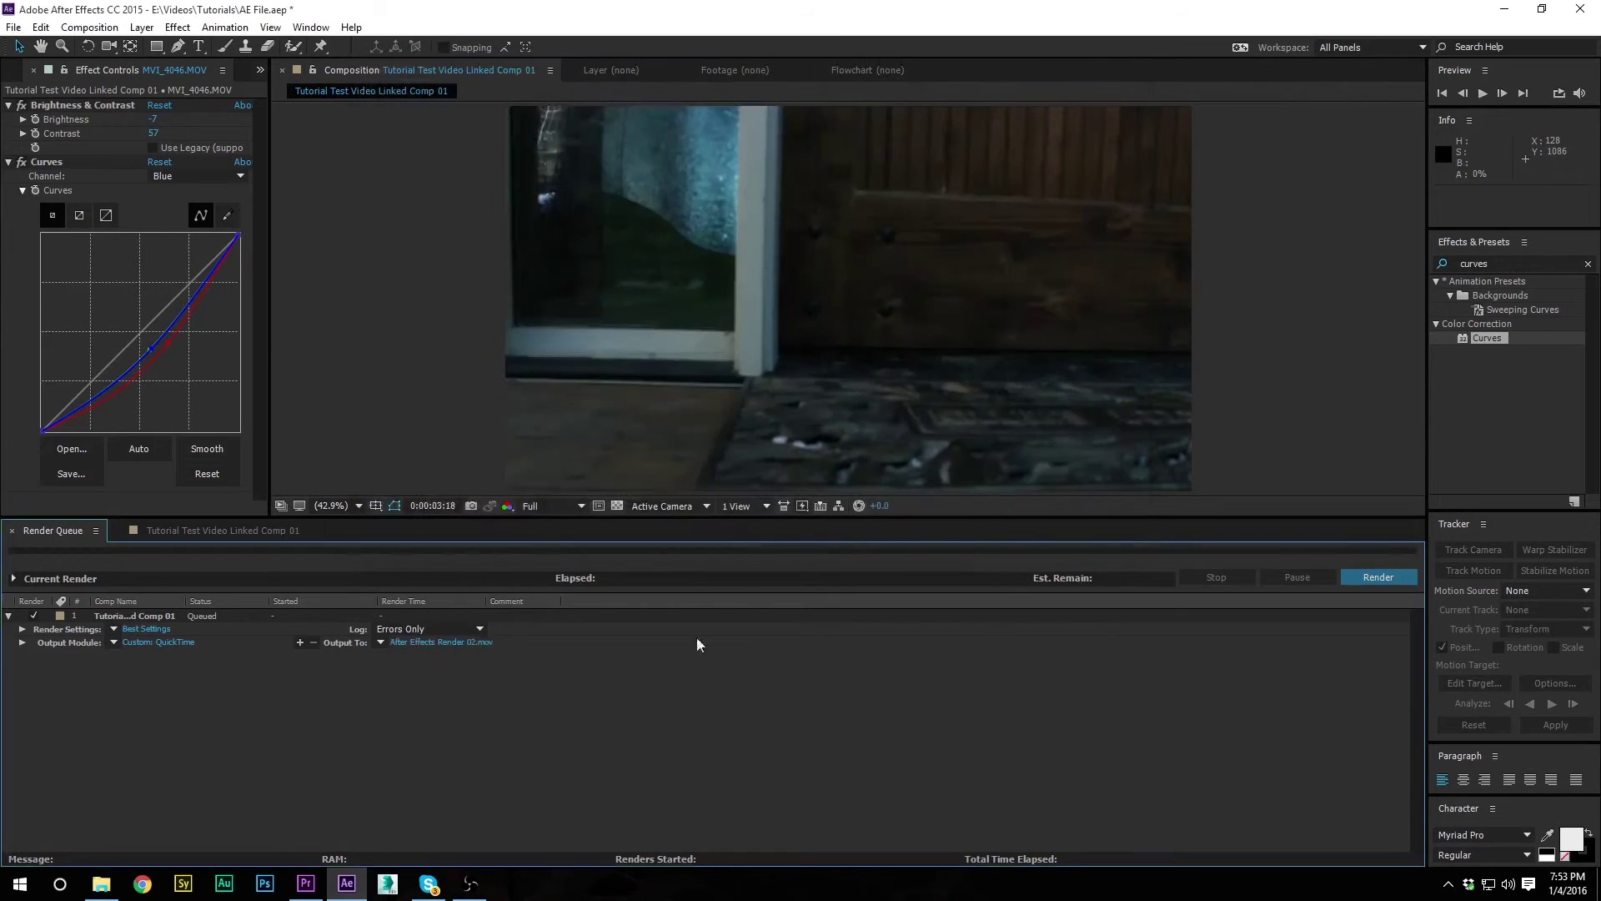
- Start rendering the queued Tutorial Test Video Linked Comp 01 composition
left_click(1368, 577)
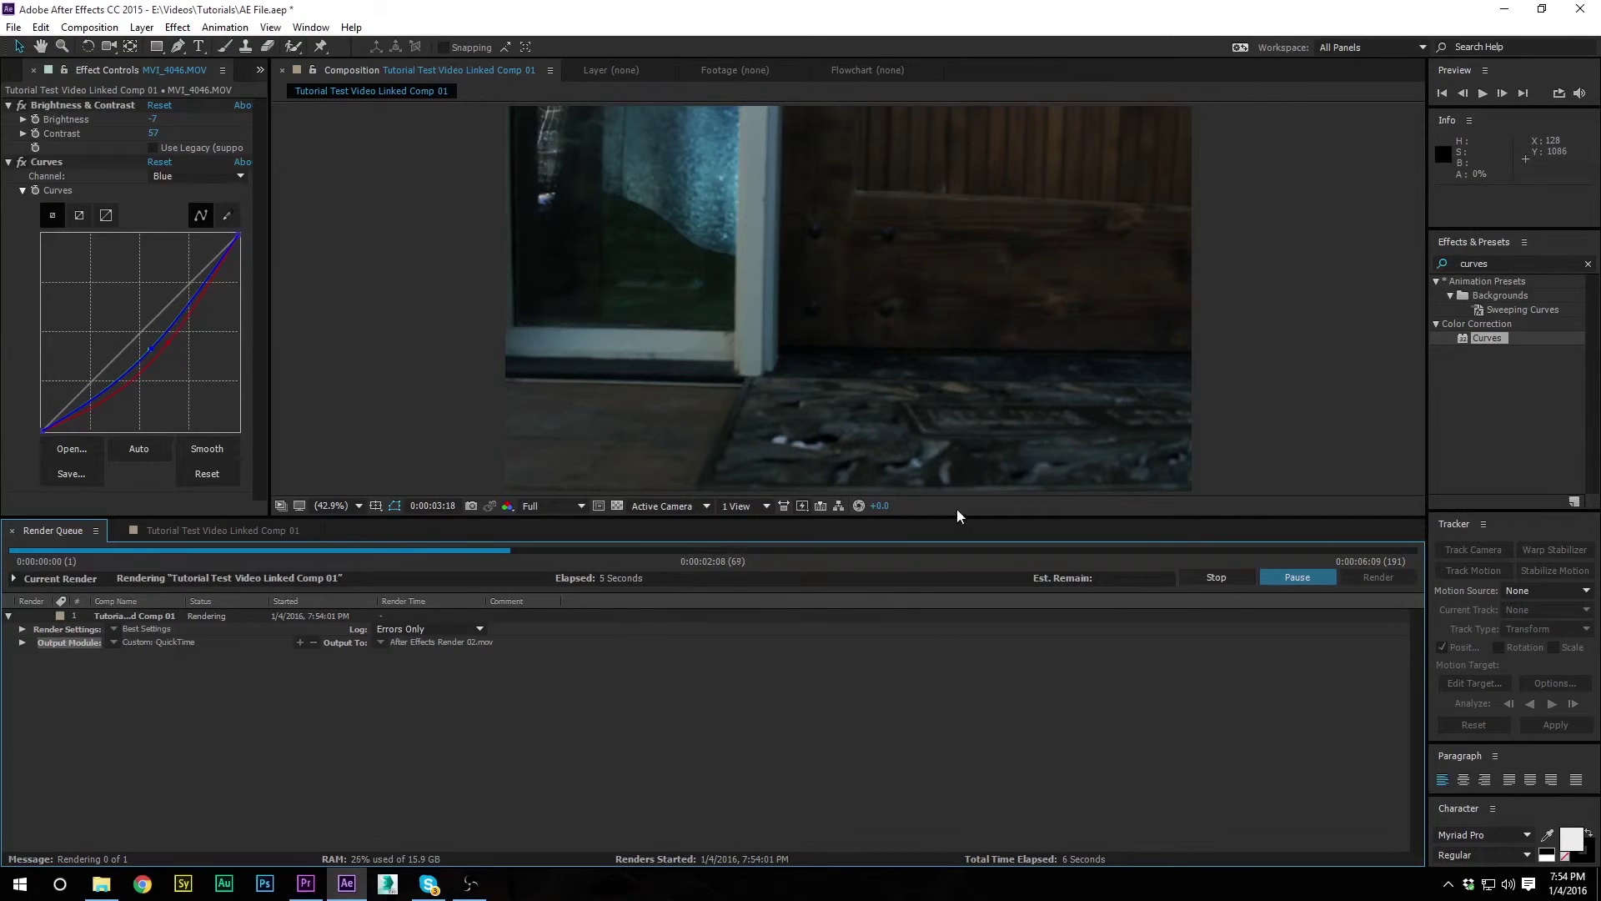
right_click(1508, 884)
left_click(1515, 811)
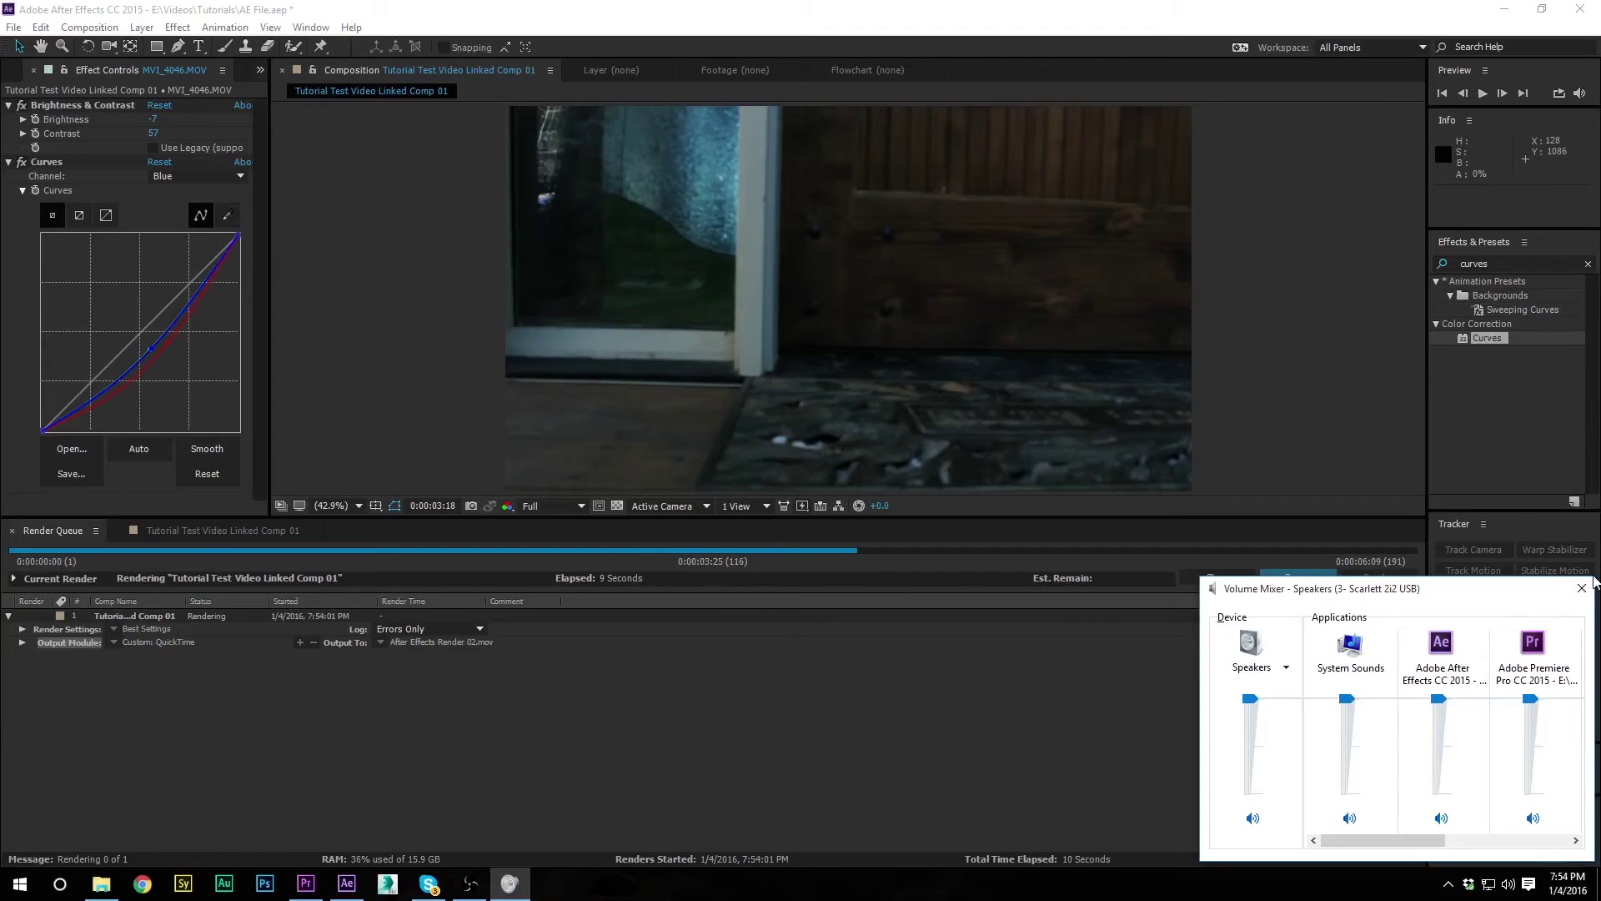
left_click(1582, 589)
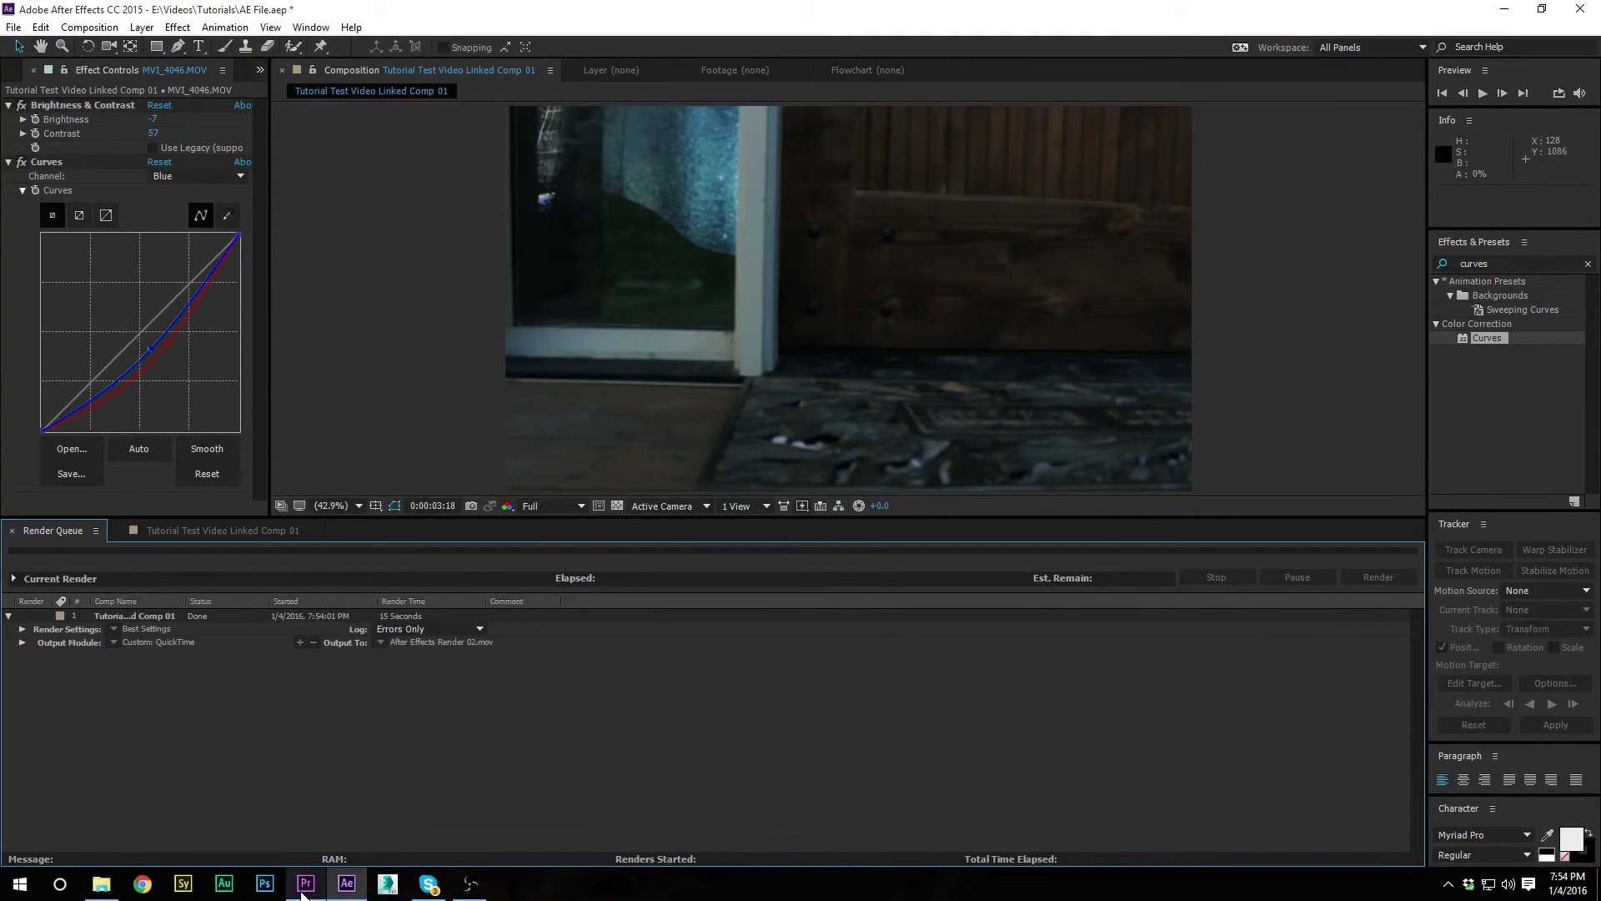
- Switch to Premiere Pro and replace the offline linked composition in the MVI_4046 sequence with After Effects Render 02 from the Tutorials folder
left_click(306, 883)
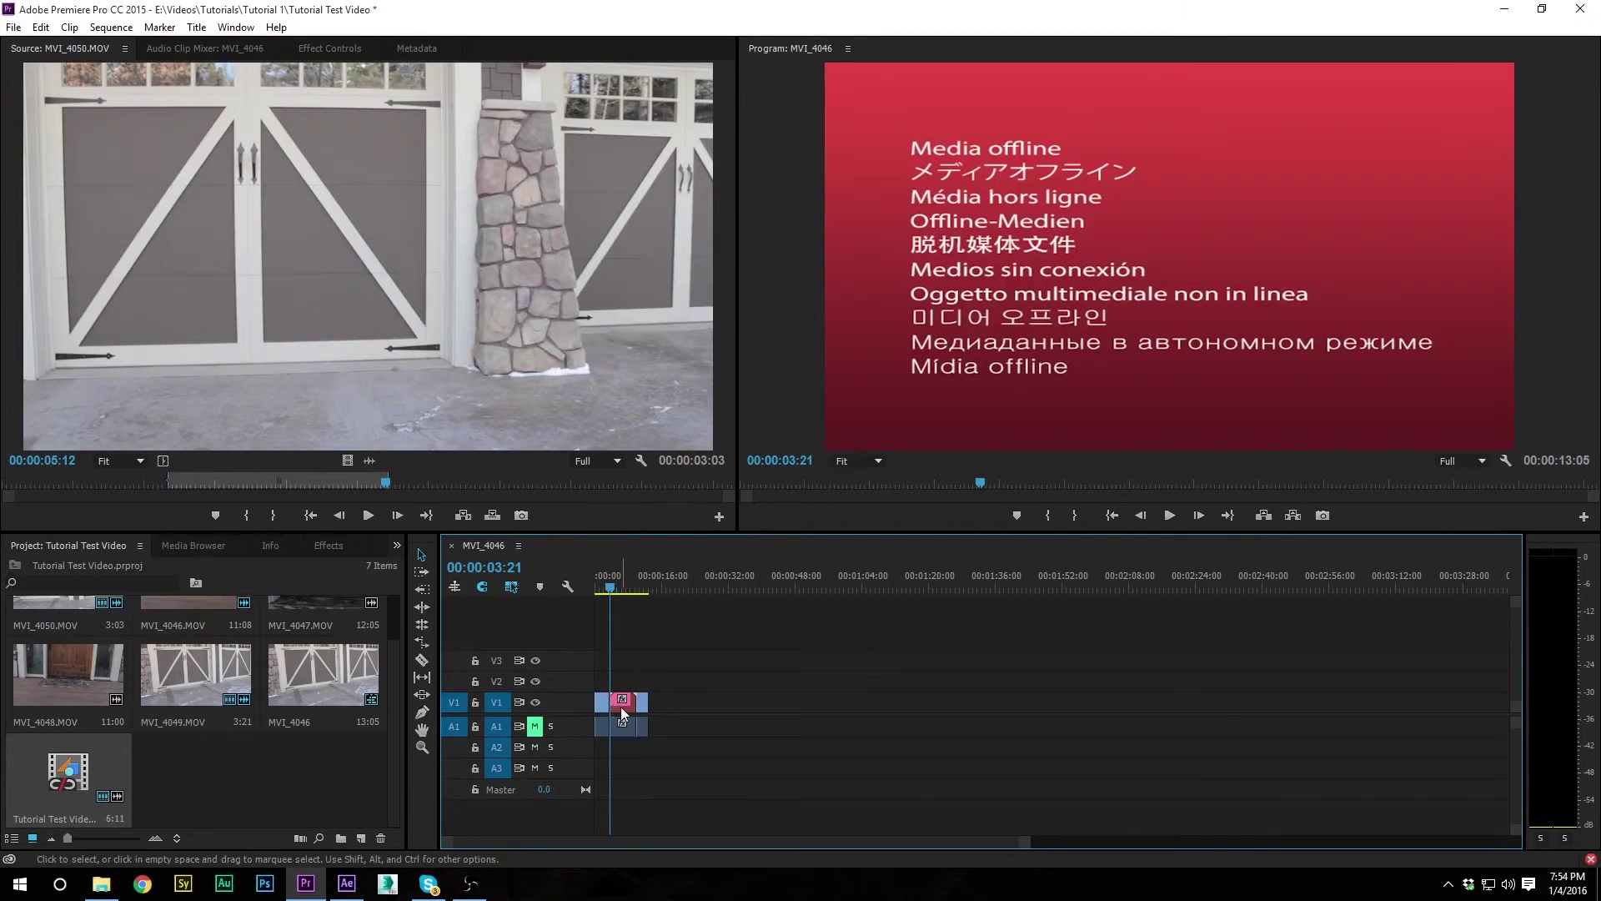
key("Delete")
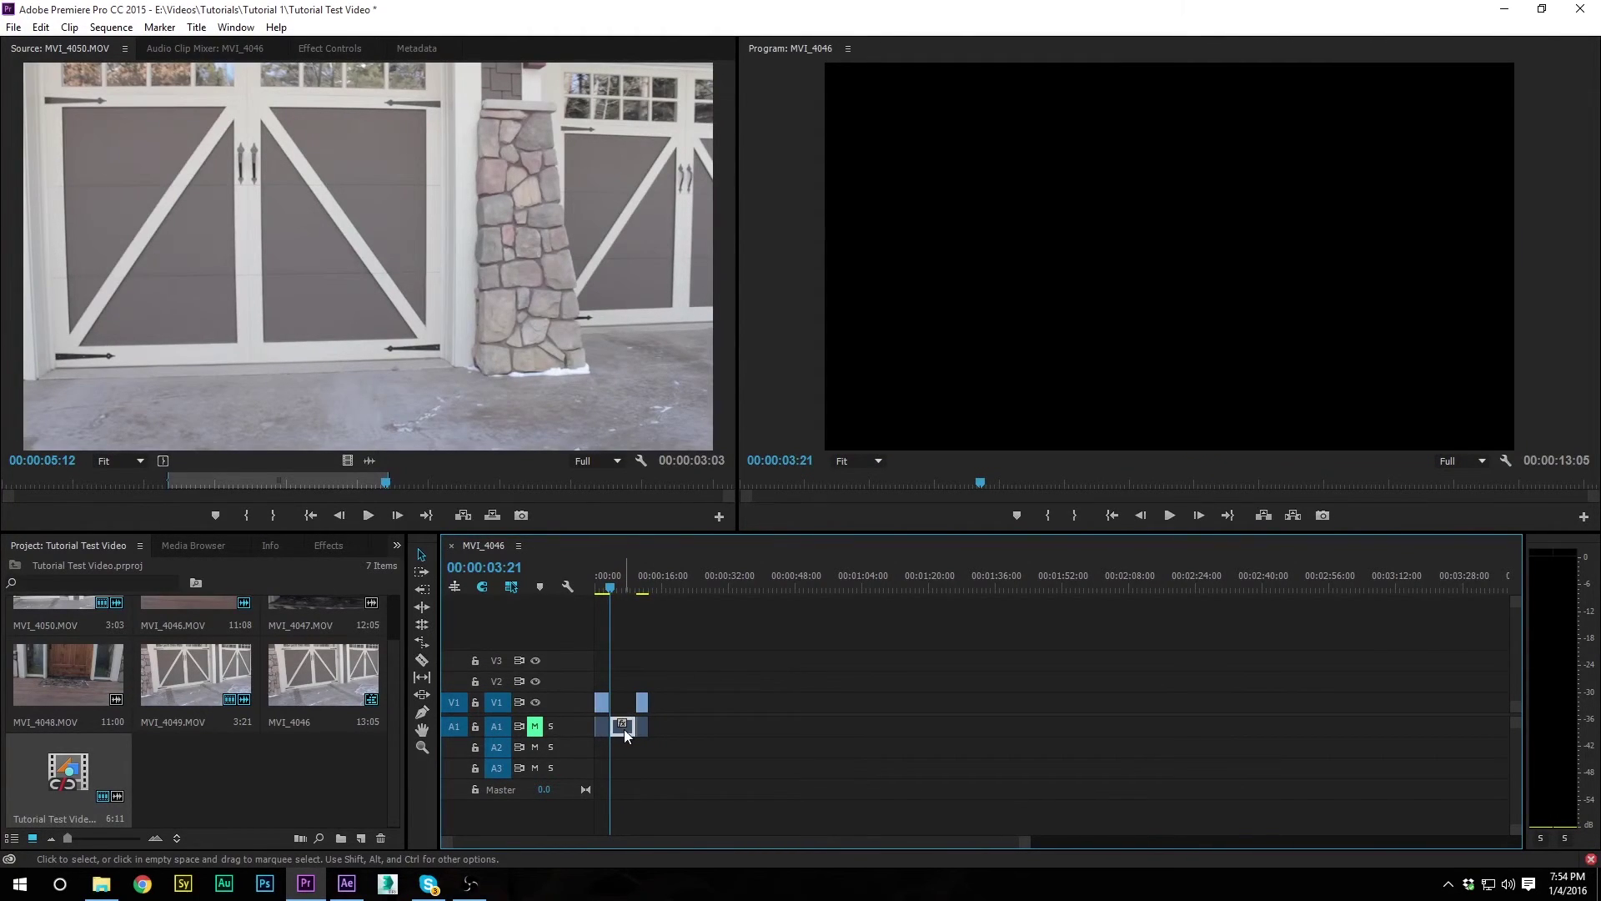
left_click(101, 883)
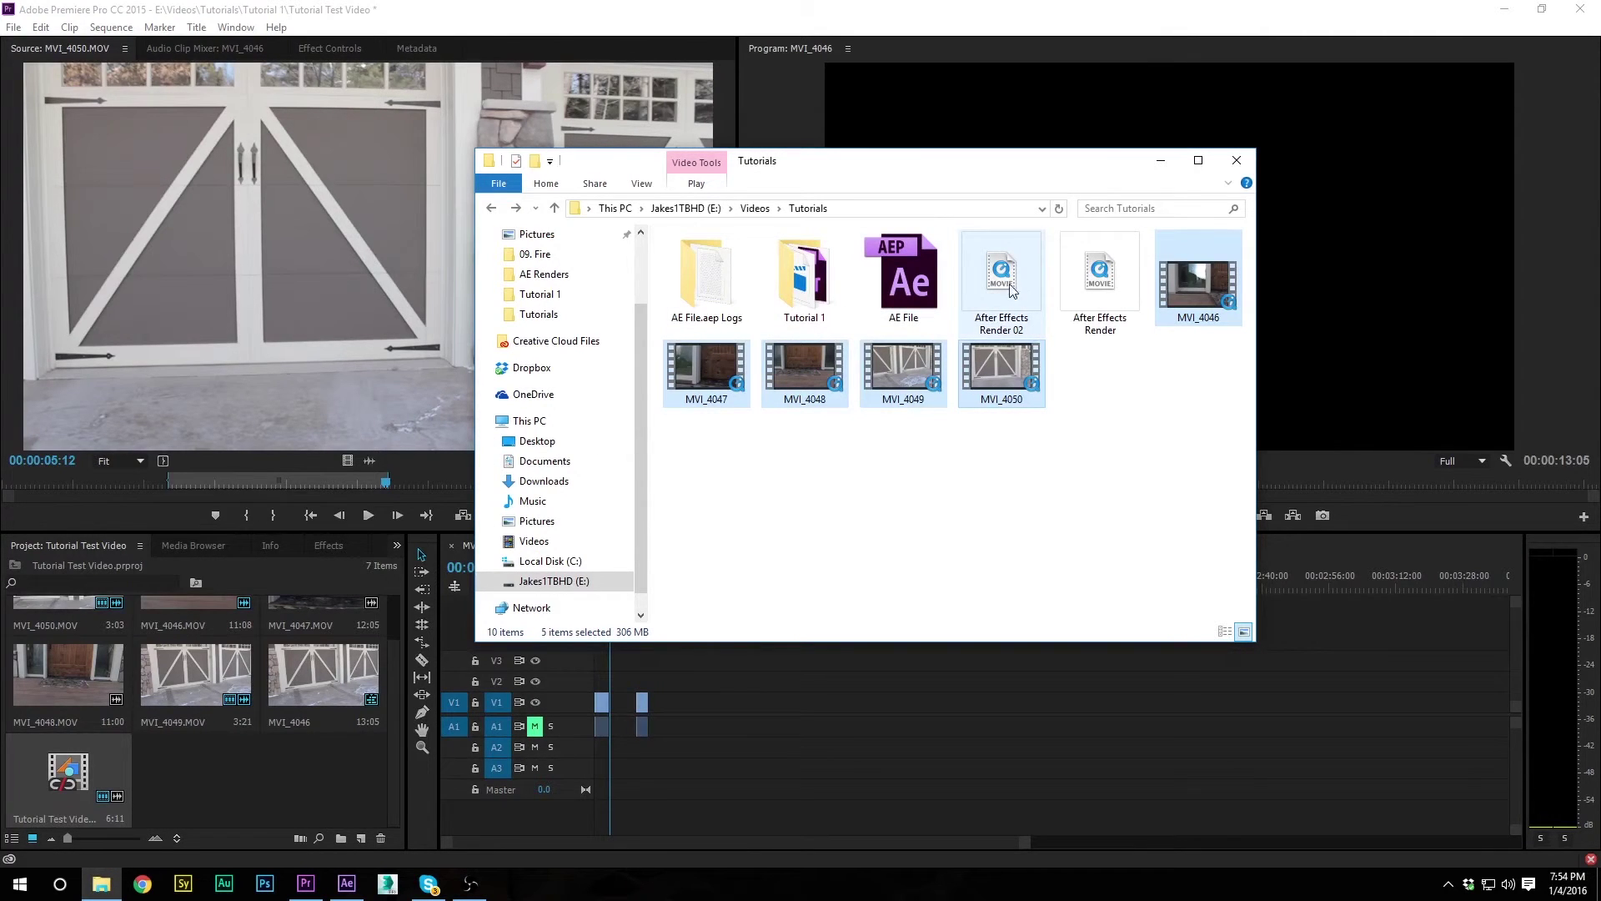
left_click_drag(1014, 287, 610, 710)
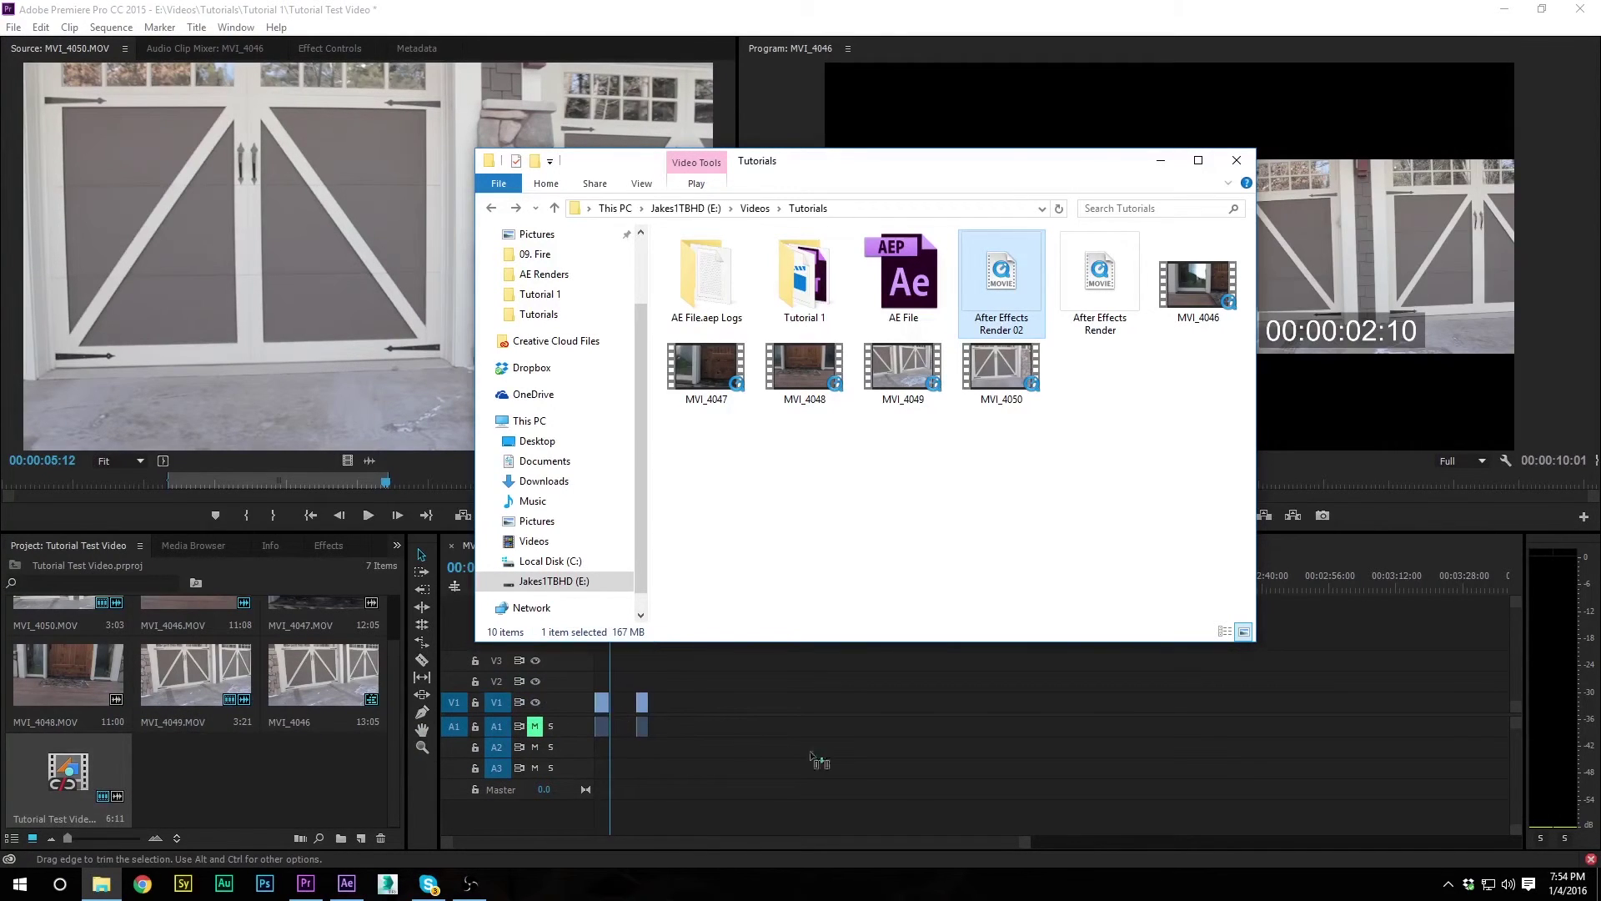
left_click(835, 750)
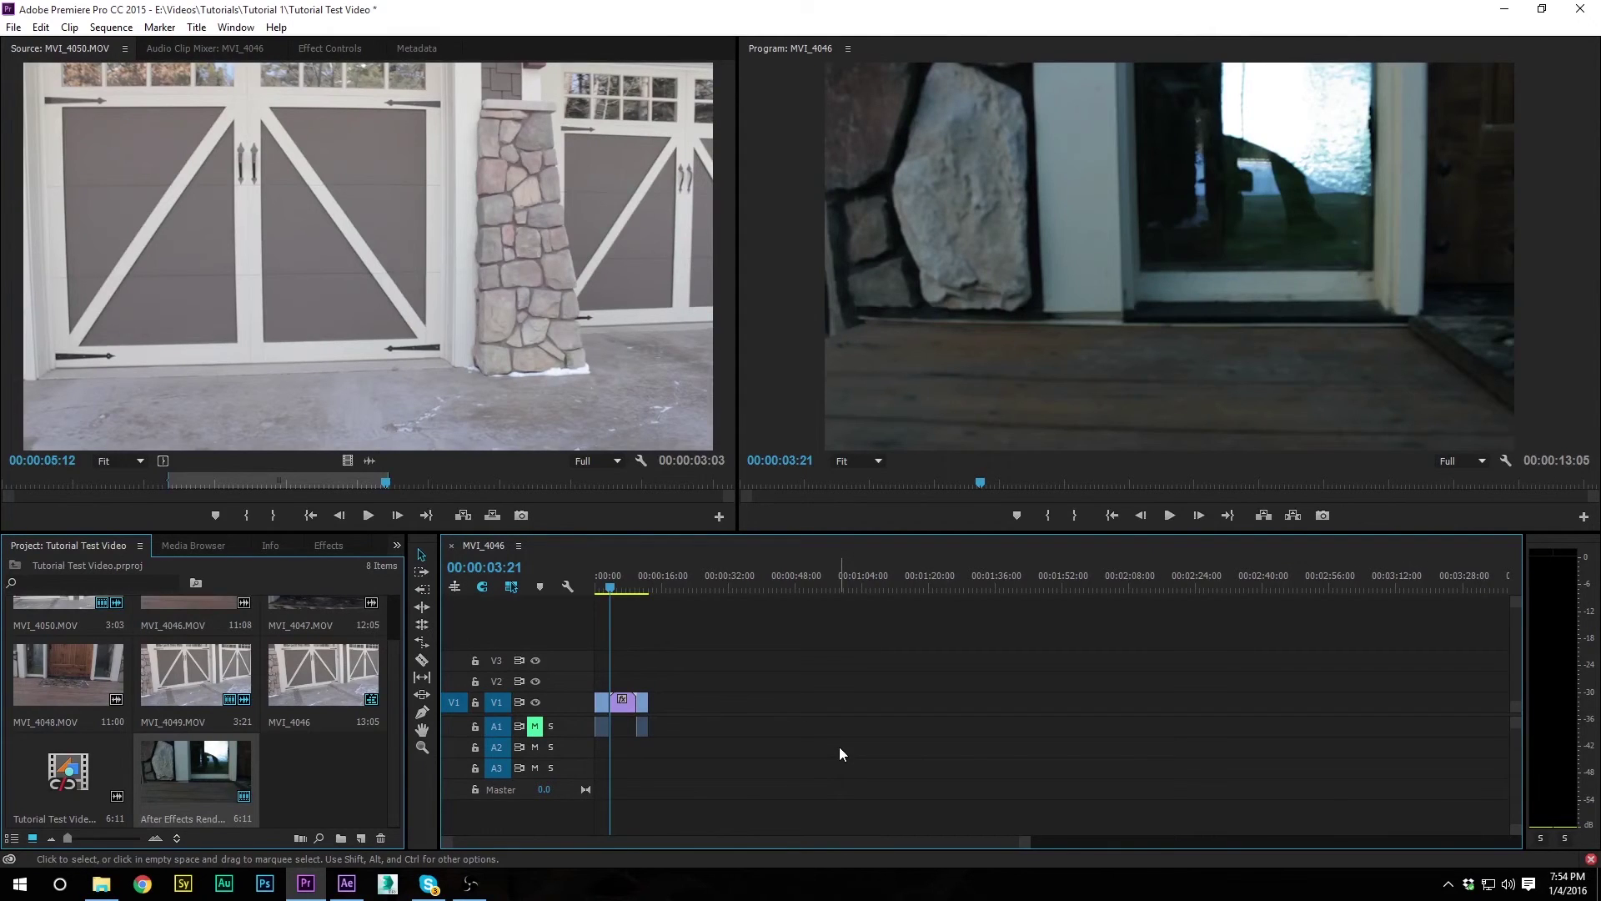
- Play the sequence from the beginning to check the rendered clip on V1, and return the playhead to that clip's start
left_click_drag(608, 584, 587, 597)
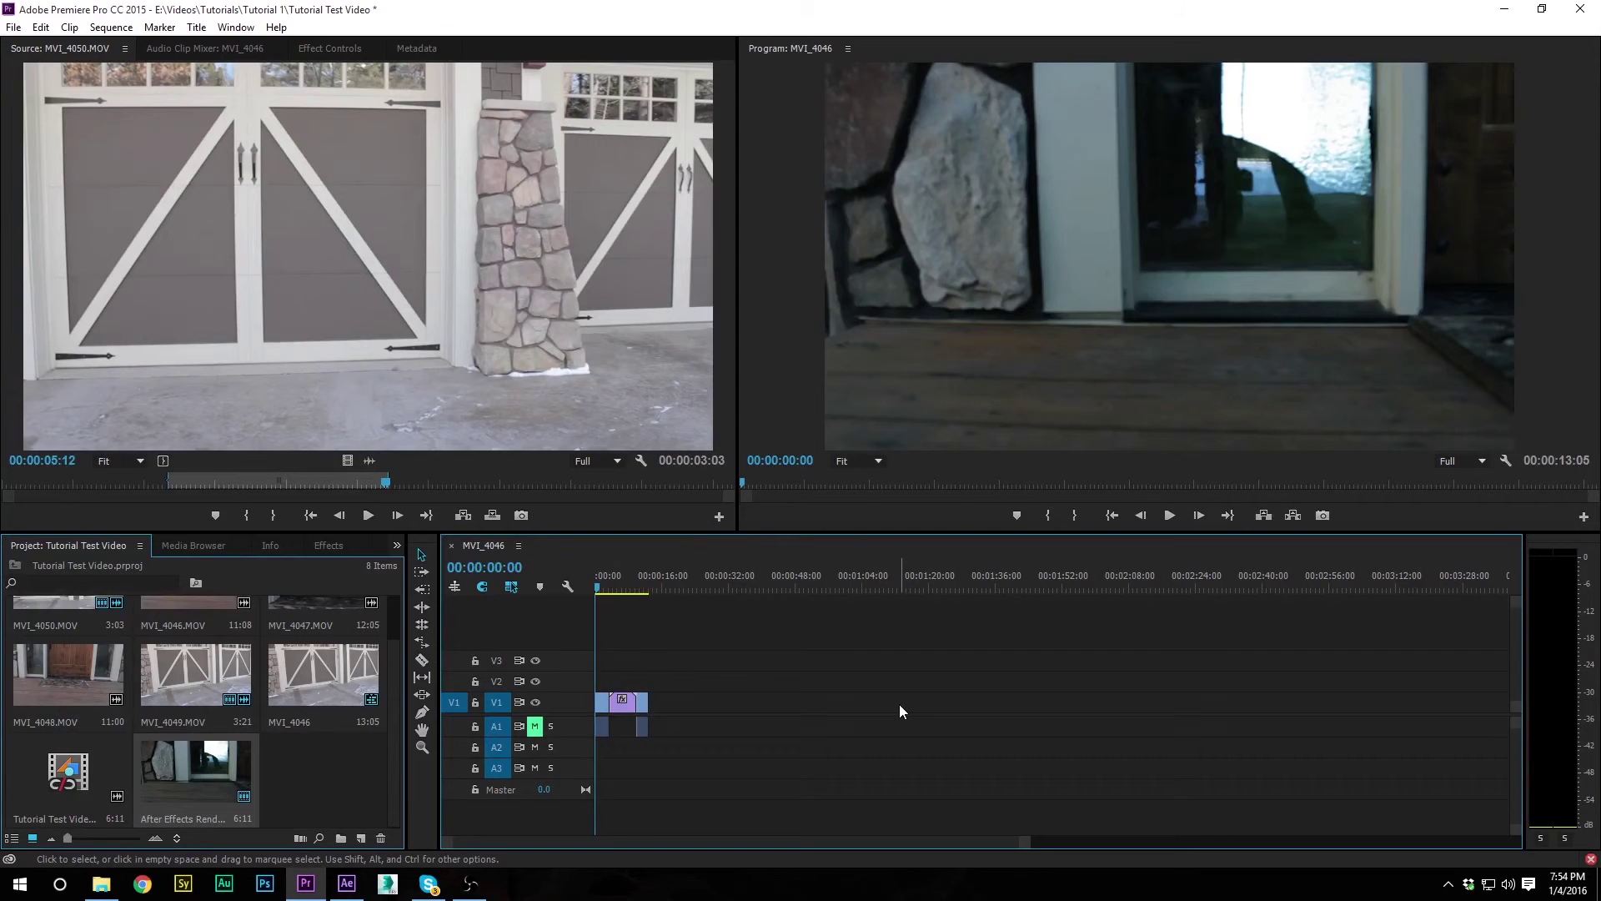
key("space")
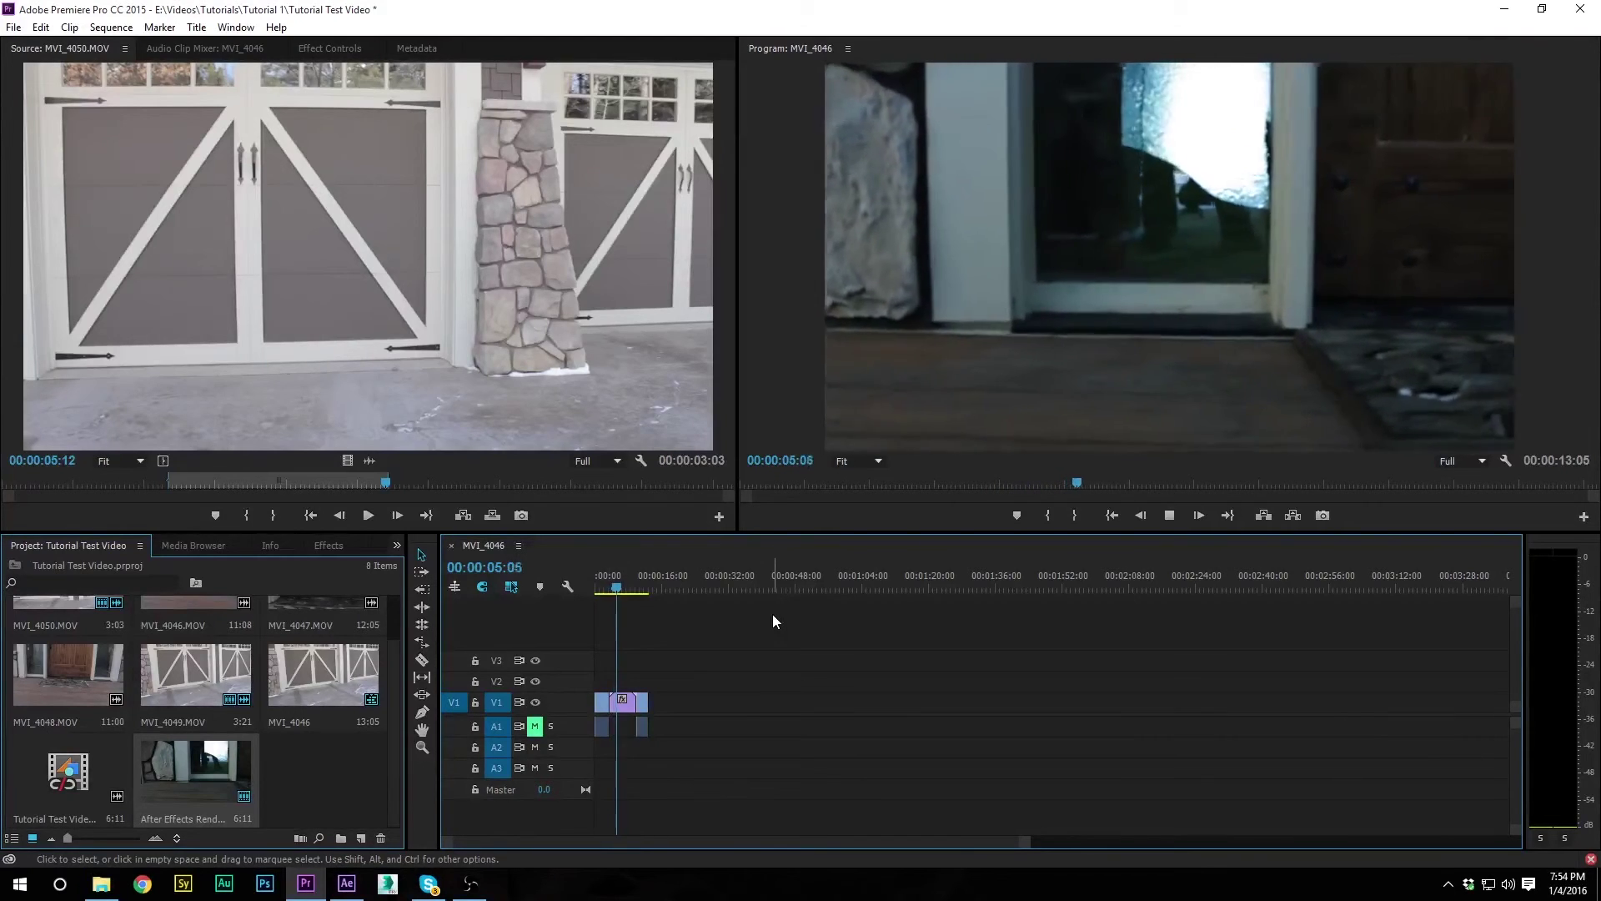
key("space")
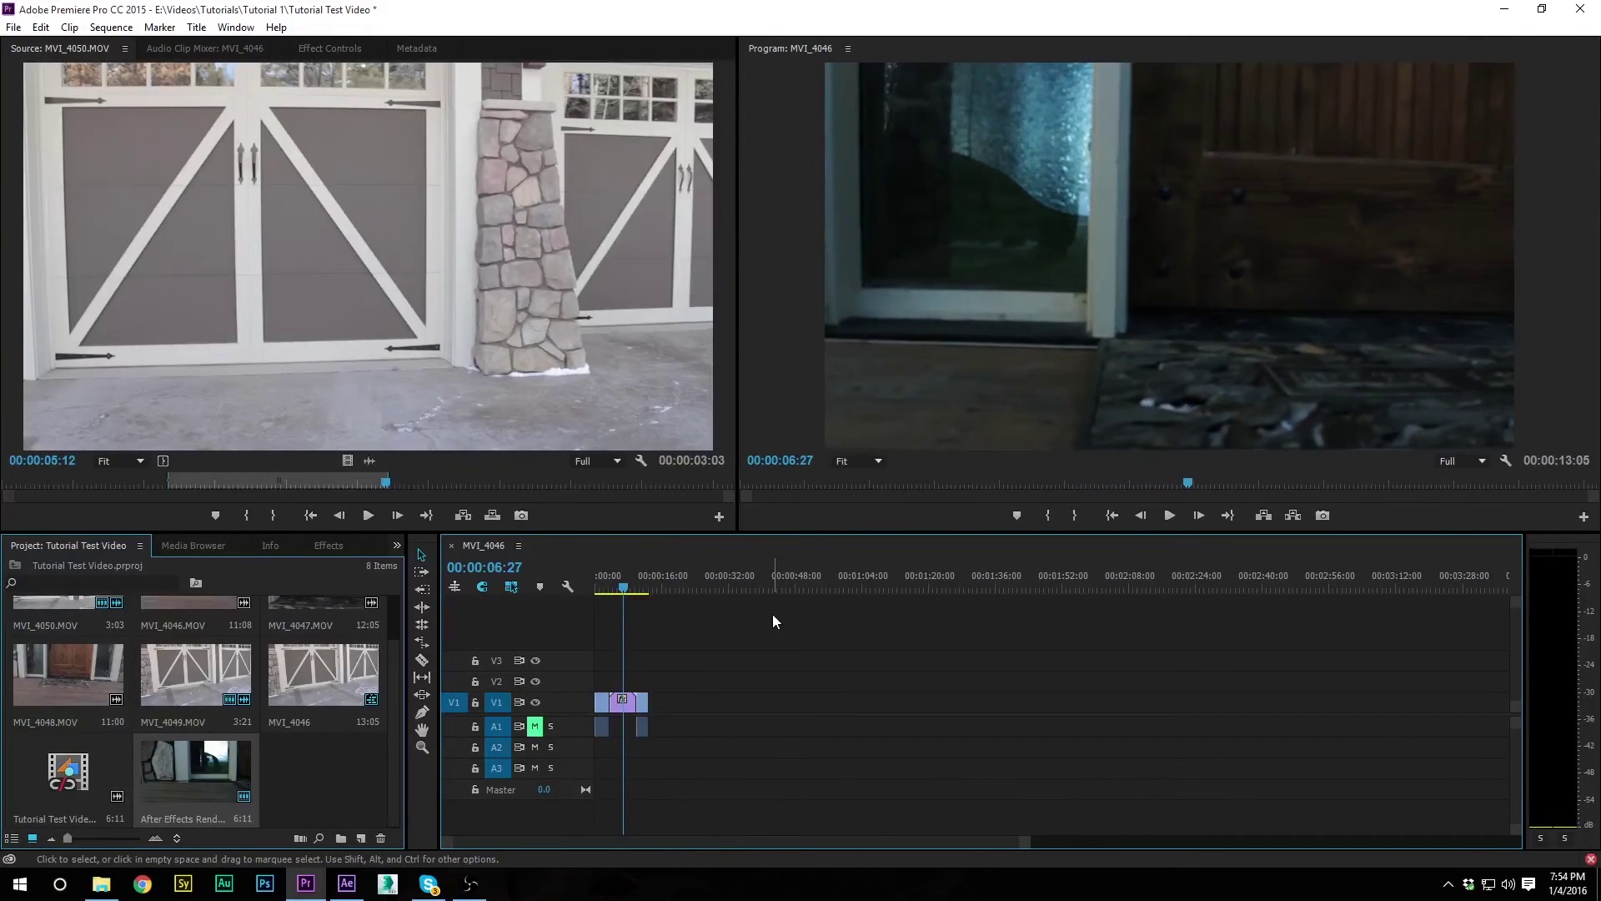
left_click(627, 583)
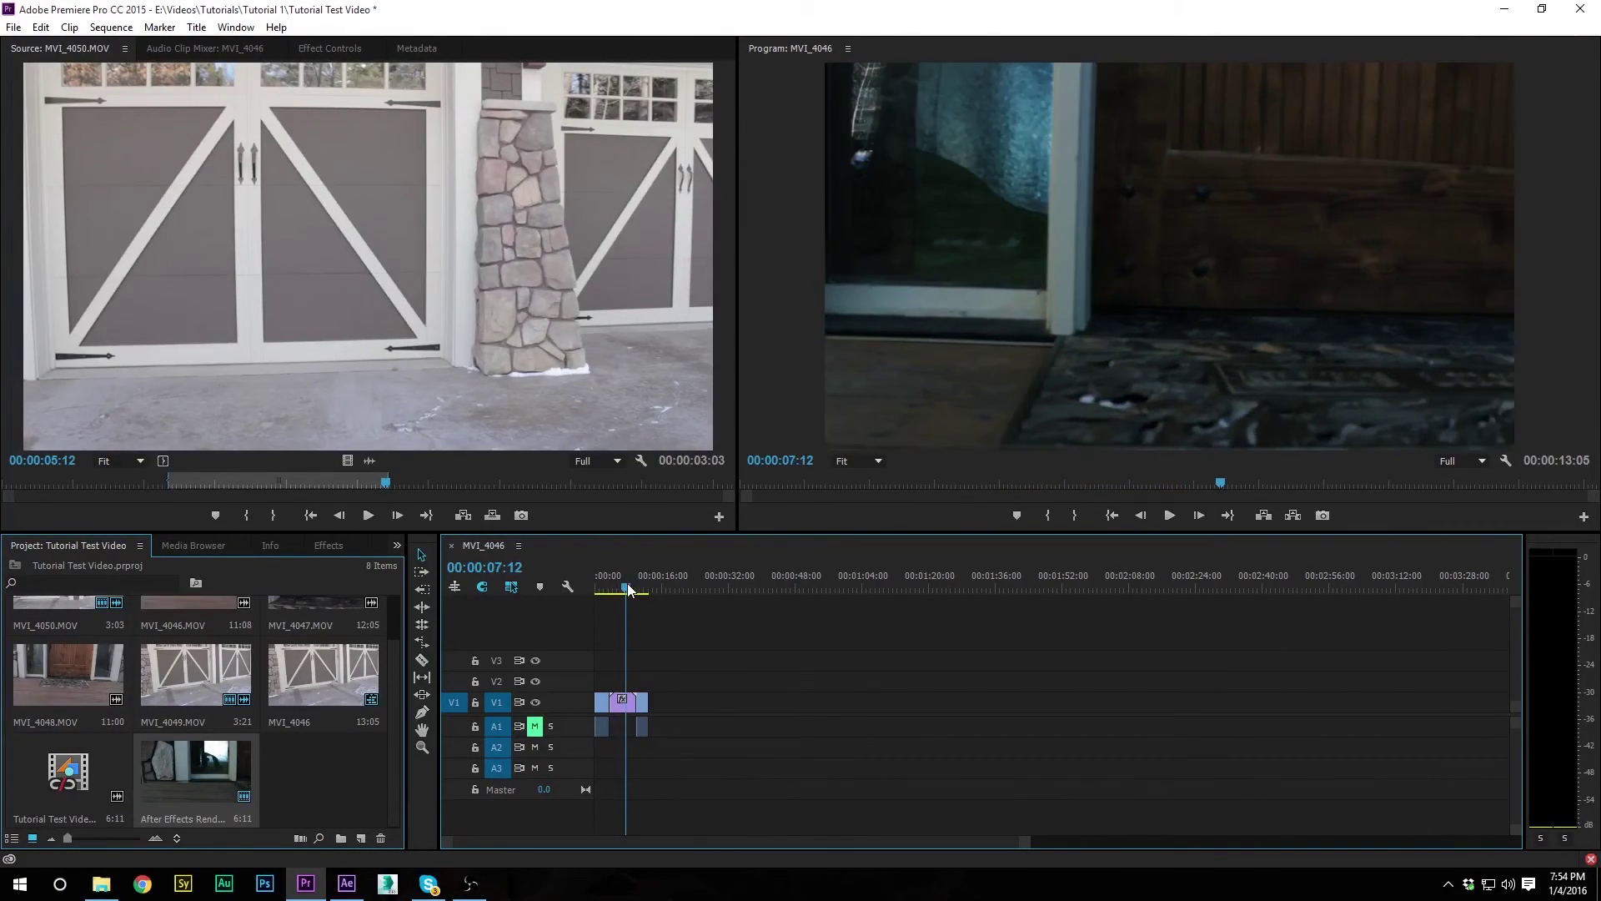
key("Up")
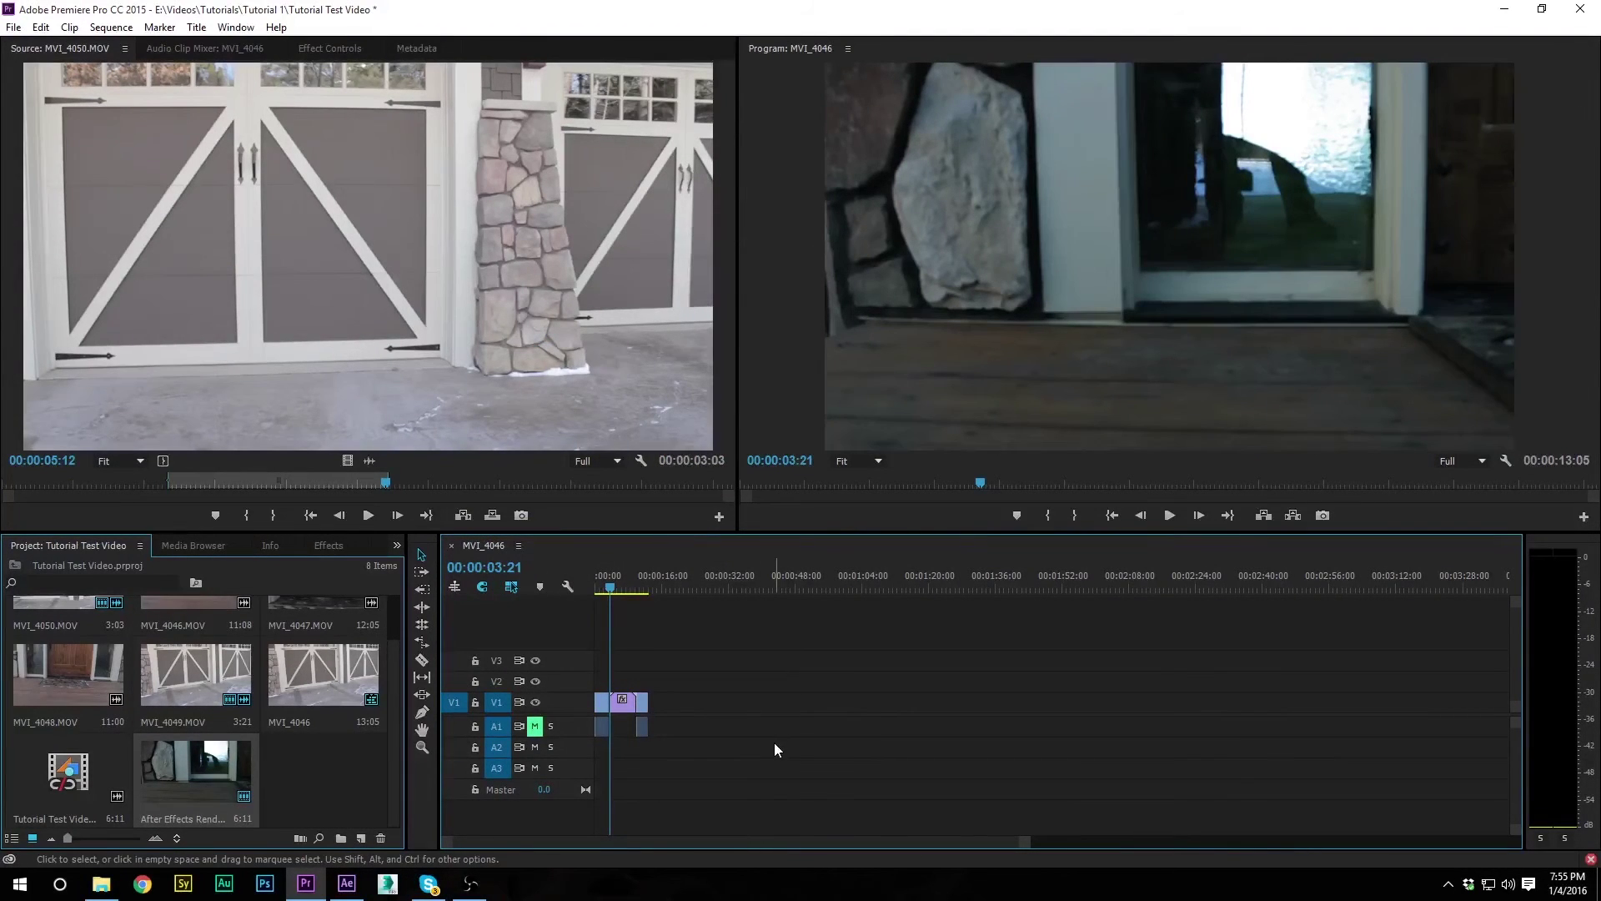